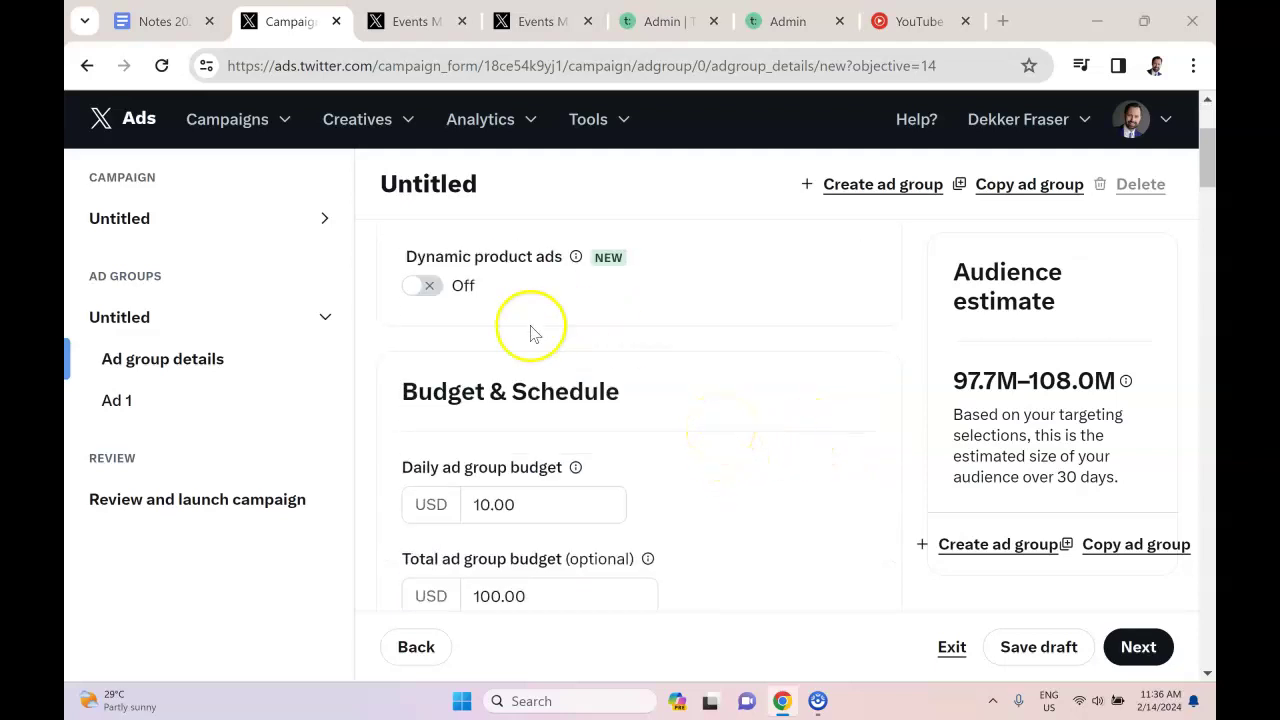
# - In the Delivery section, list the conversion events (Lead, Create new) from the Conversion event dropdown
pyautogui.scroll(1, 530, 330)
pyautogui.scroll(-9, 651, 434)
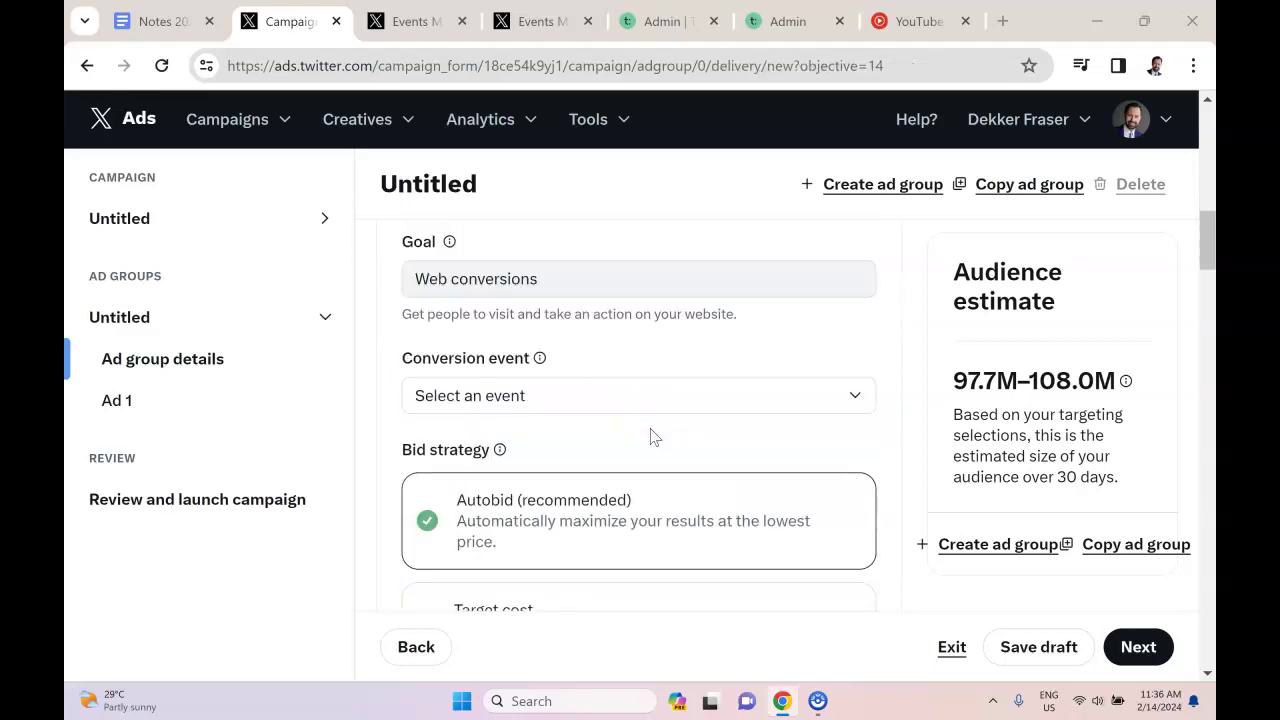
pyautogui.scroll(1, 640, 434)
pyautogui.scroll(-2, 540, 398)
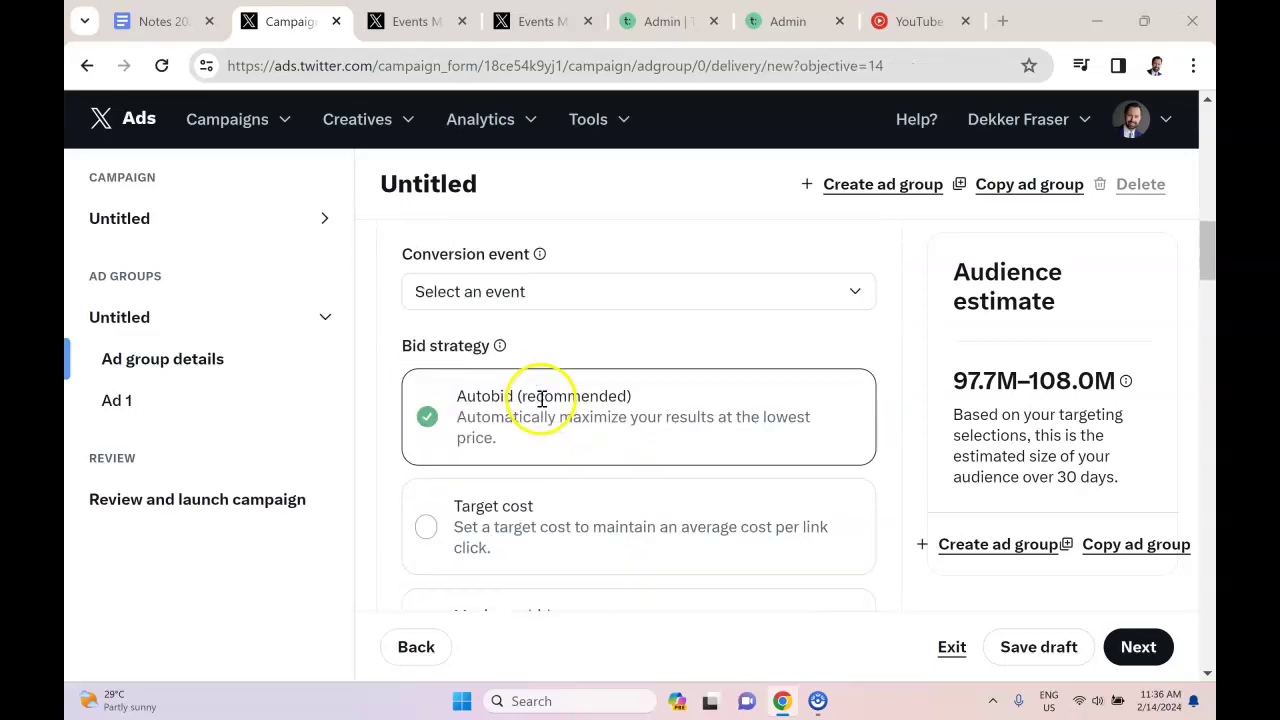
pyautogui.click(526, 291)
# - Start a new conversion event of type Page view with post-view attribution set to Off
pyautogui.click(531, 403)
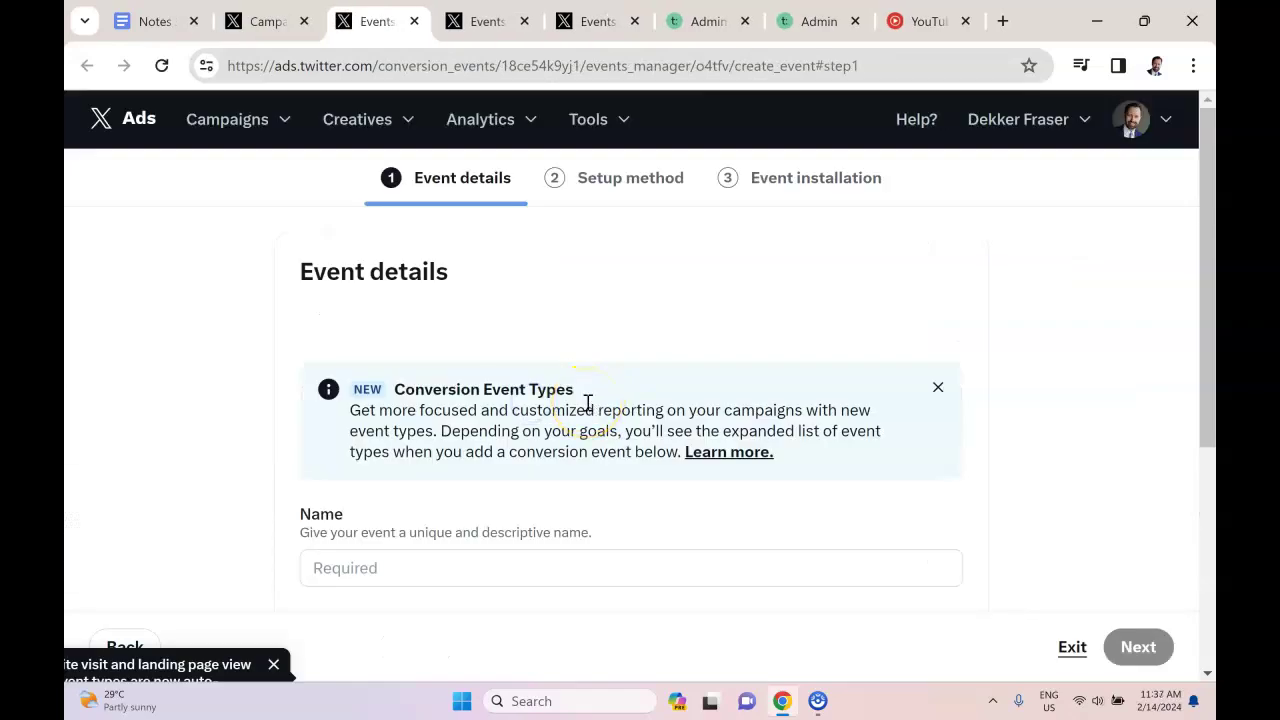
pyautogui.scroll(-3, 588, 403)
pyautogui.click(474, 368)
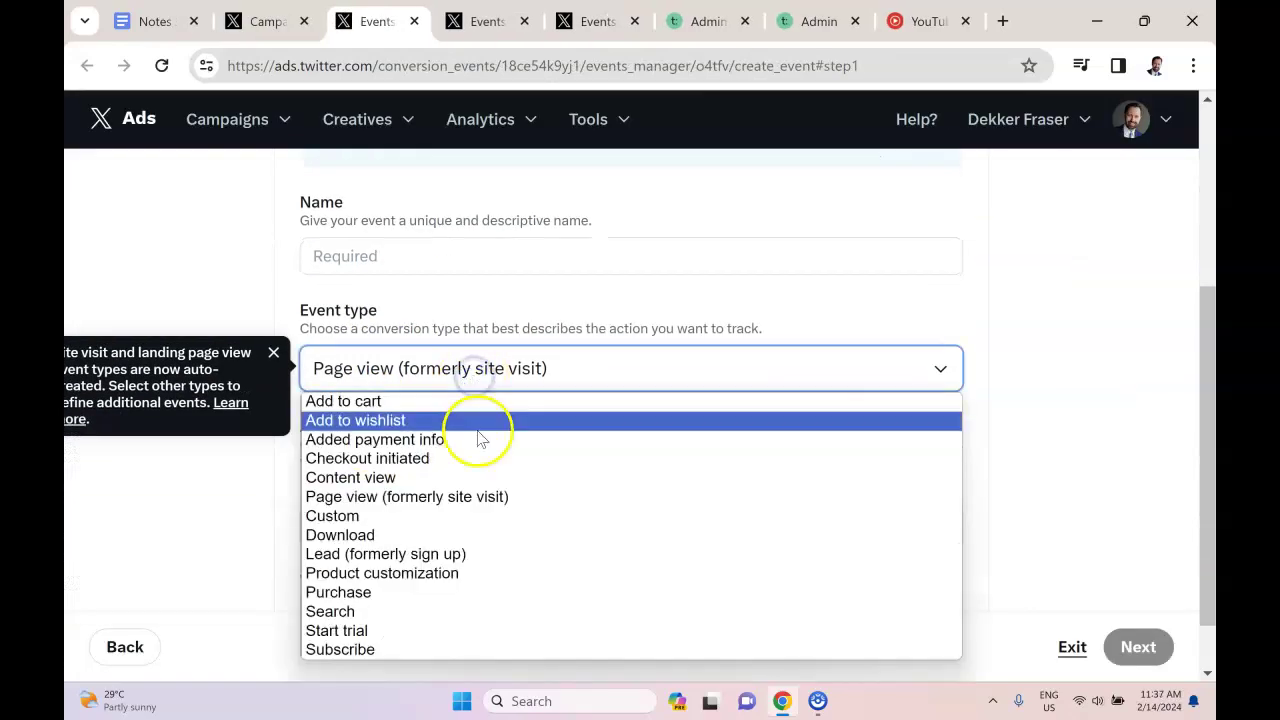
pyautogui.click(474, 510)
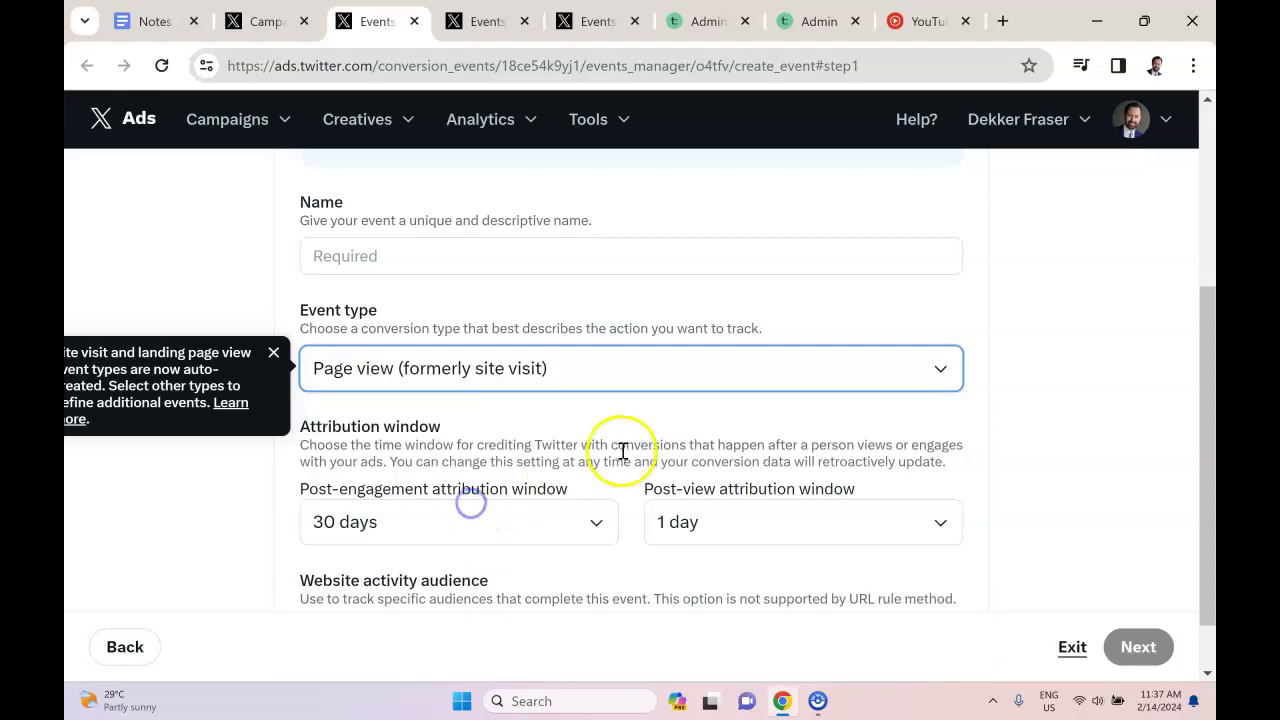
pyautogui.scroll(-1, 620, 451)
pyautogui.click(786, 468)
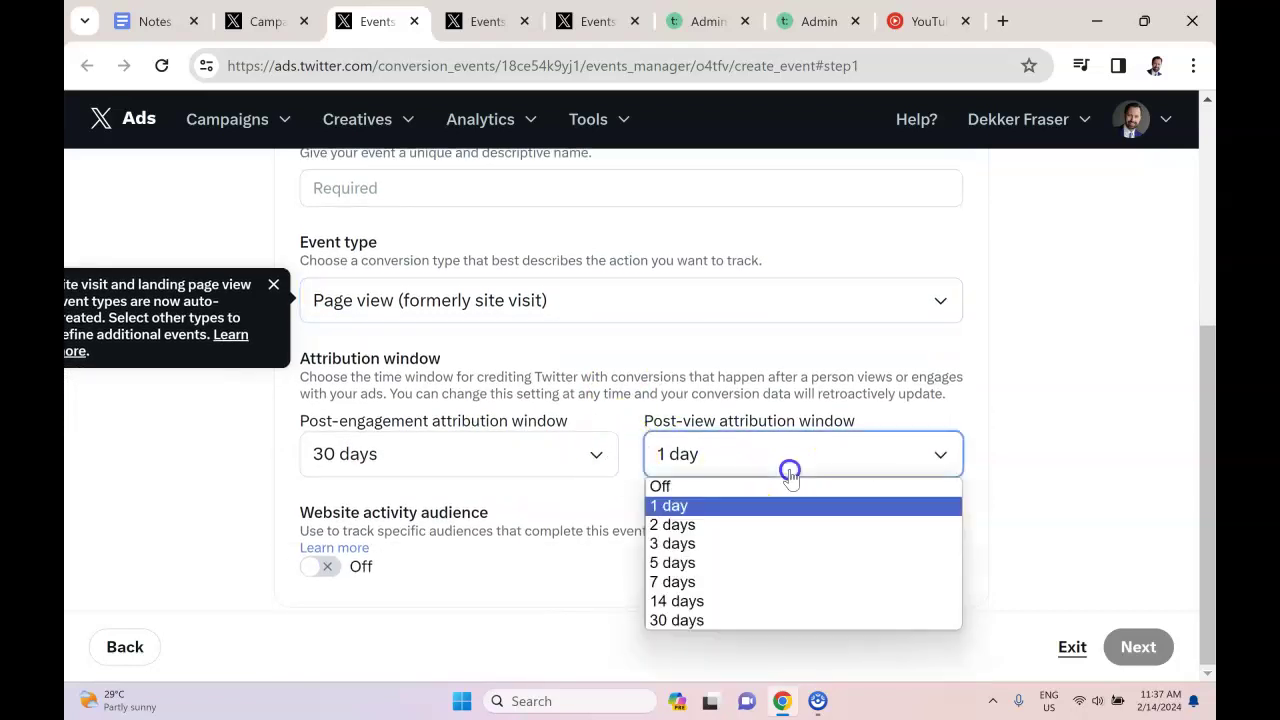
pyautogui.click(783, 488)
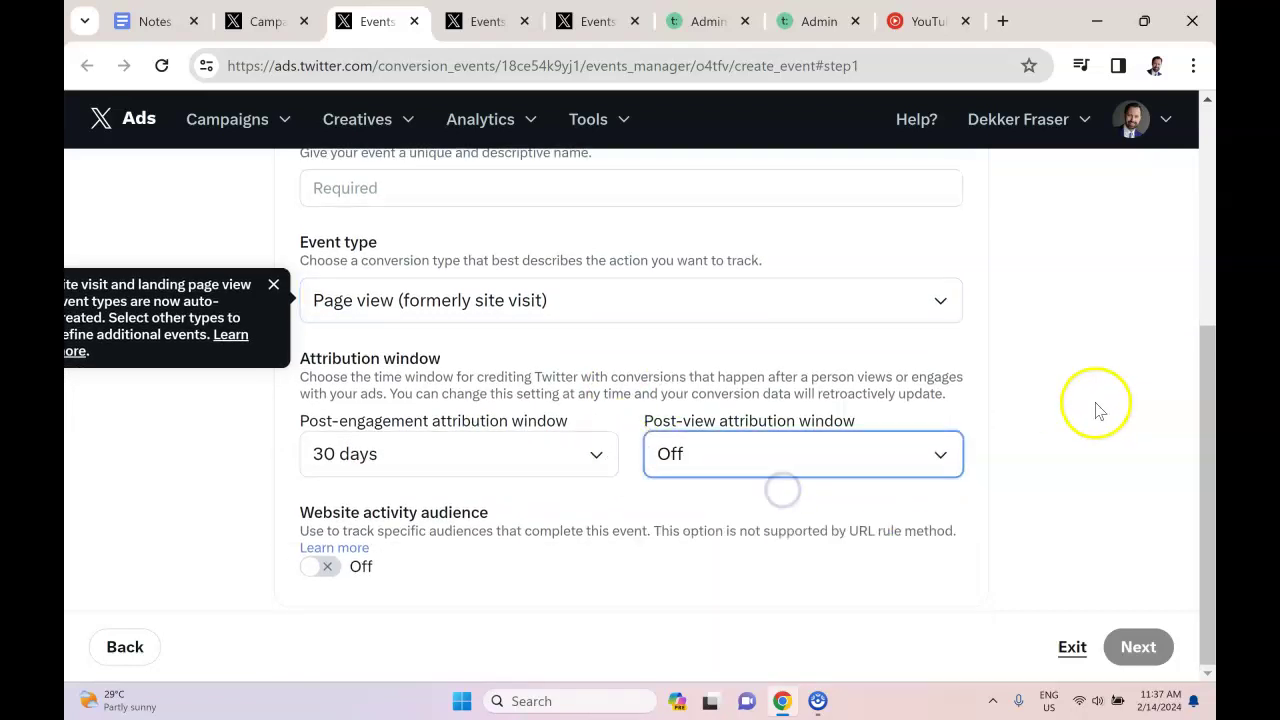
# - Dismiss the auto-created events tip, confirm attribution stays Off, and name the event 'Thank you page for product A'
pyautogui.click(273, 284)
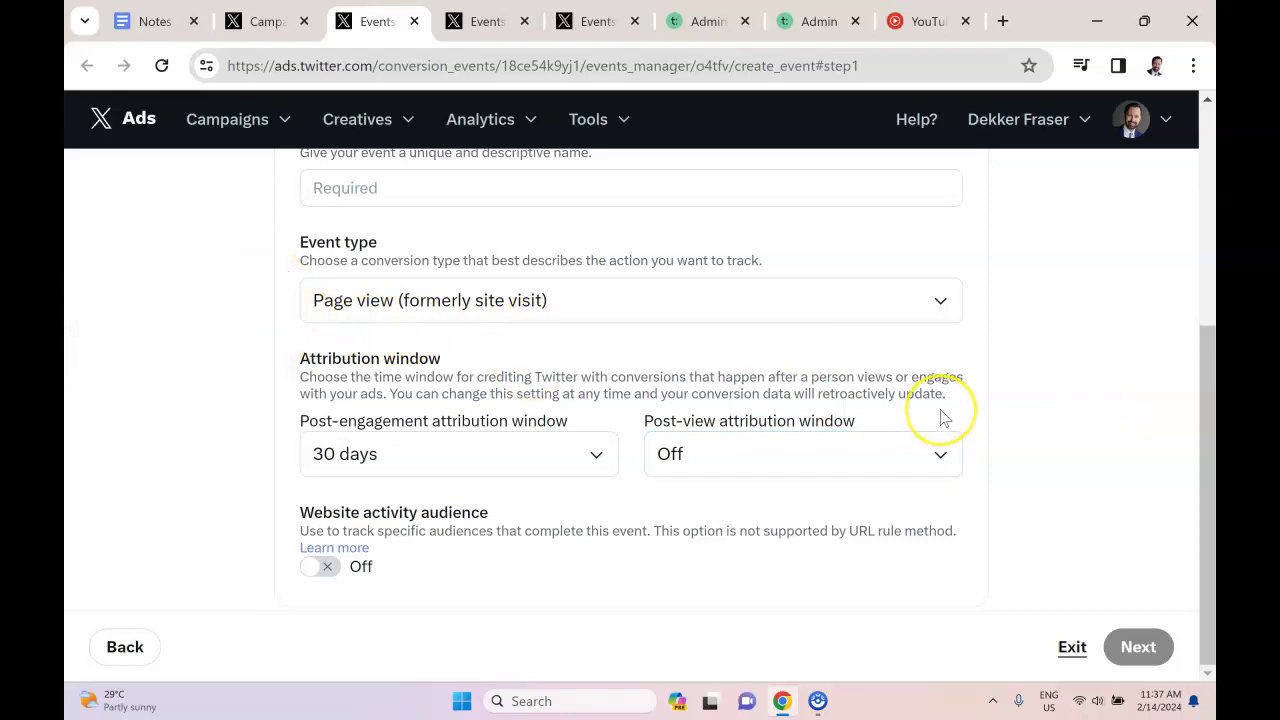
pyautogui.click(943, 461)
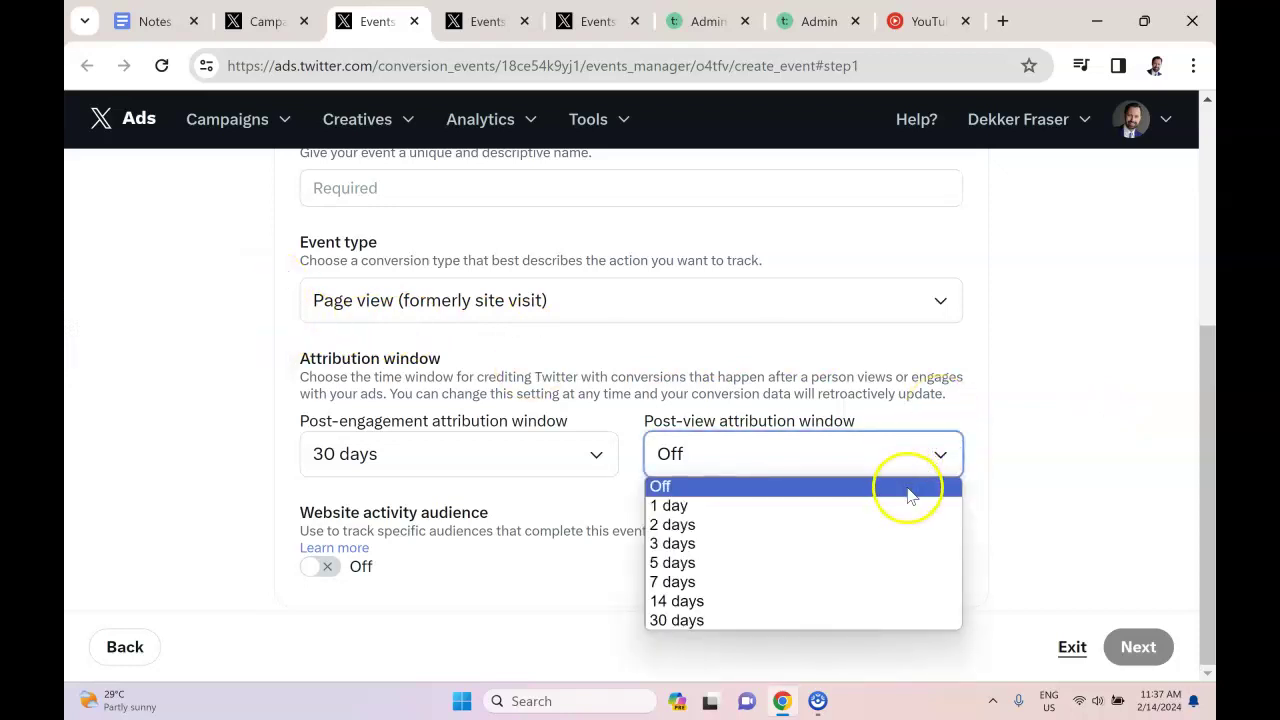
pyautogui.click(1048, 434)
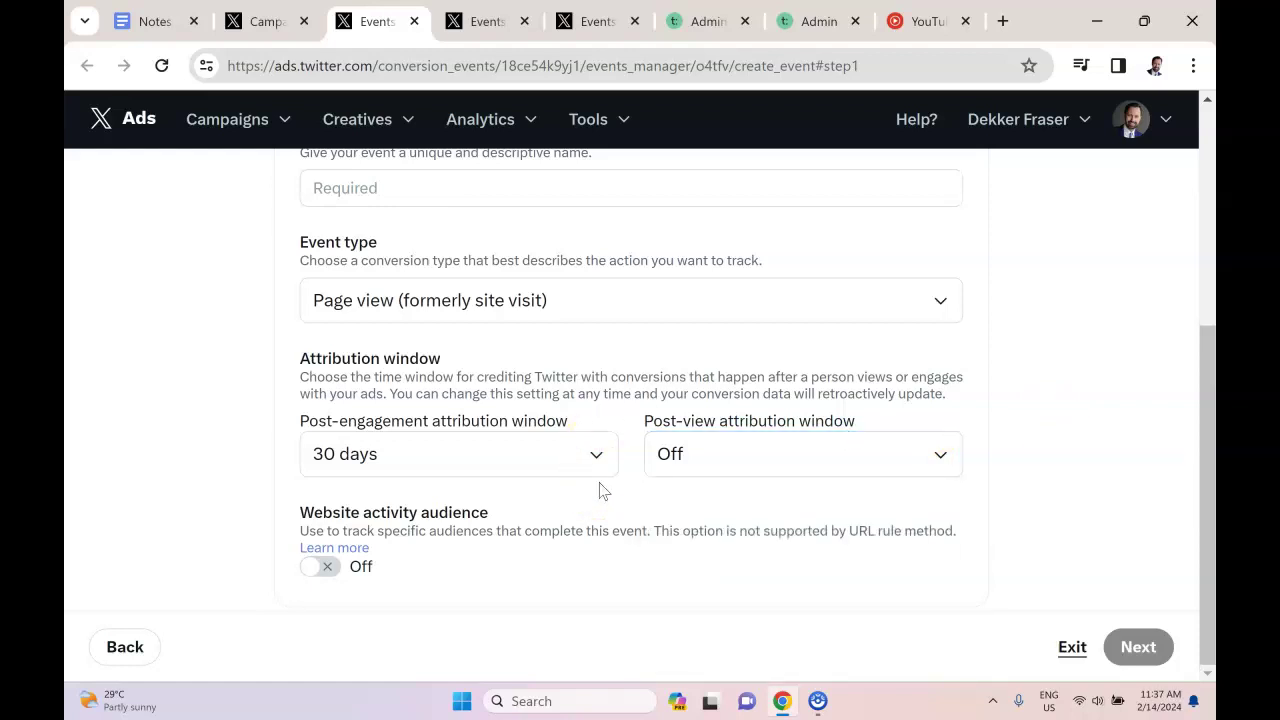
pyautogui.click(770, 448)
pyautogui.click(1048, 440)
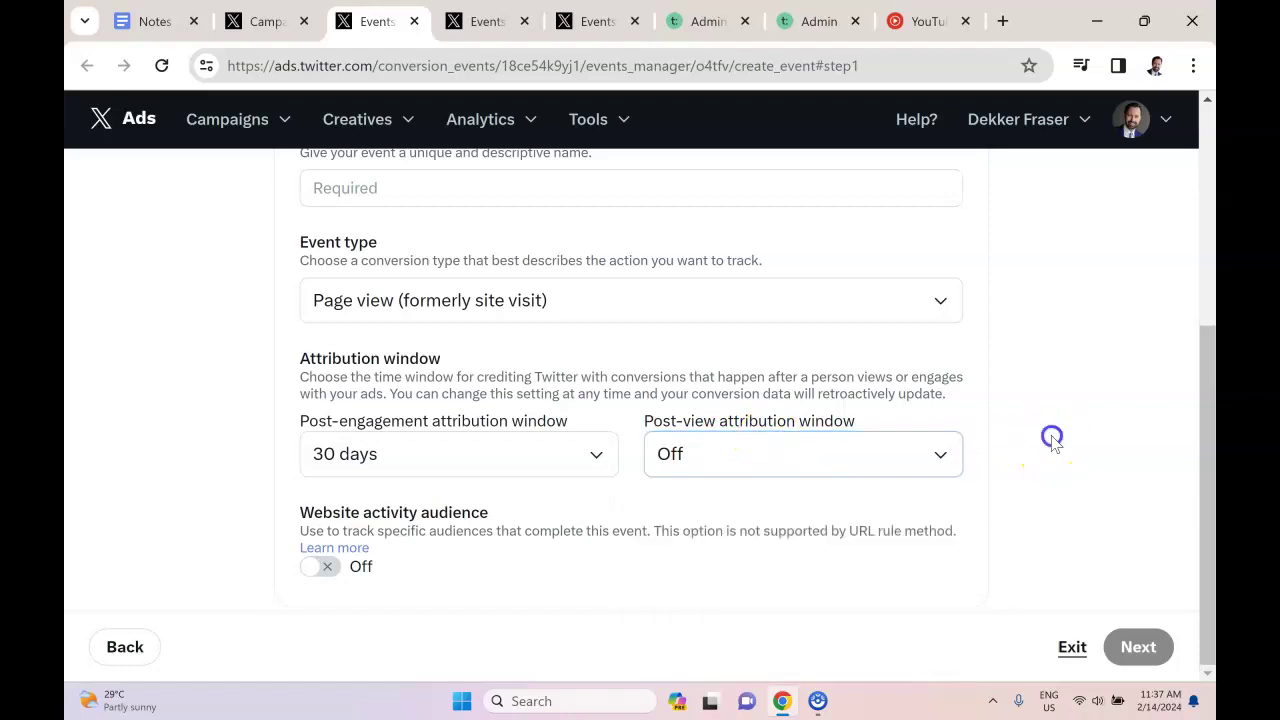
pyautogui.click(760, 462)
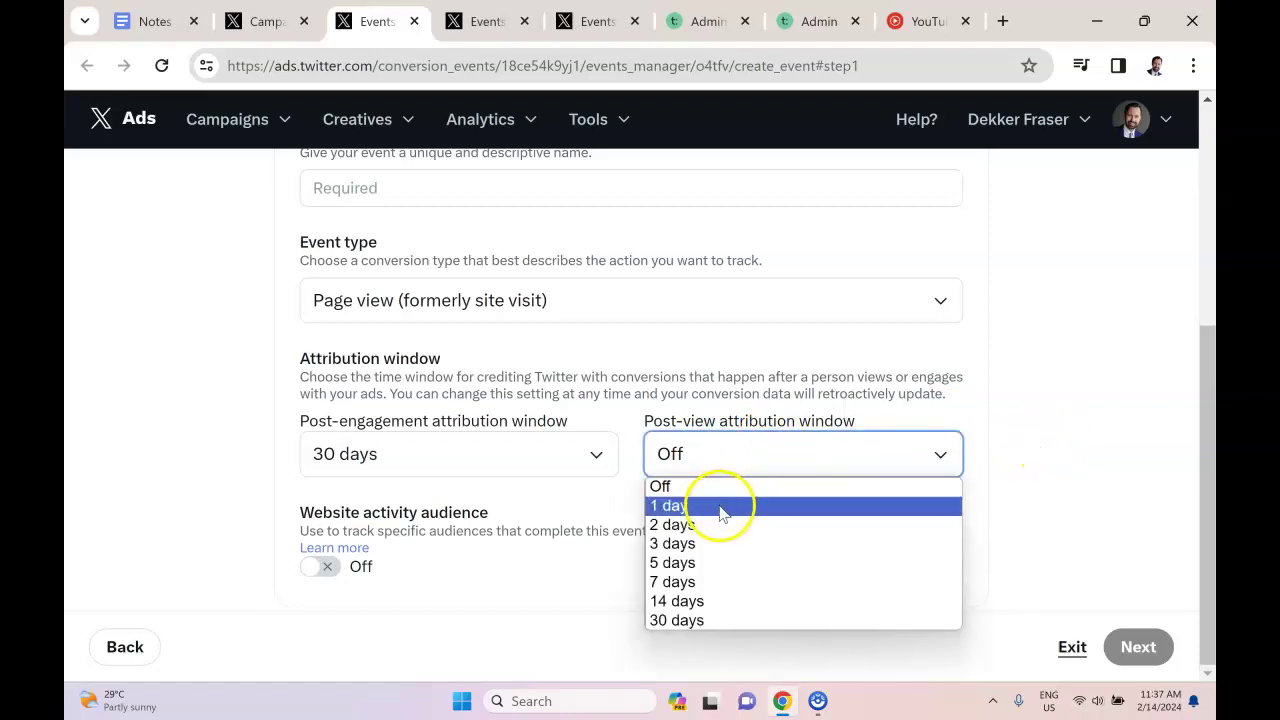
pyautogui.click(966, 411)
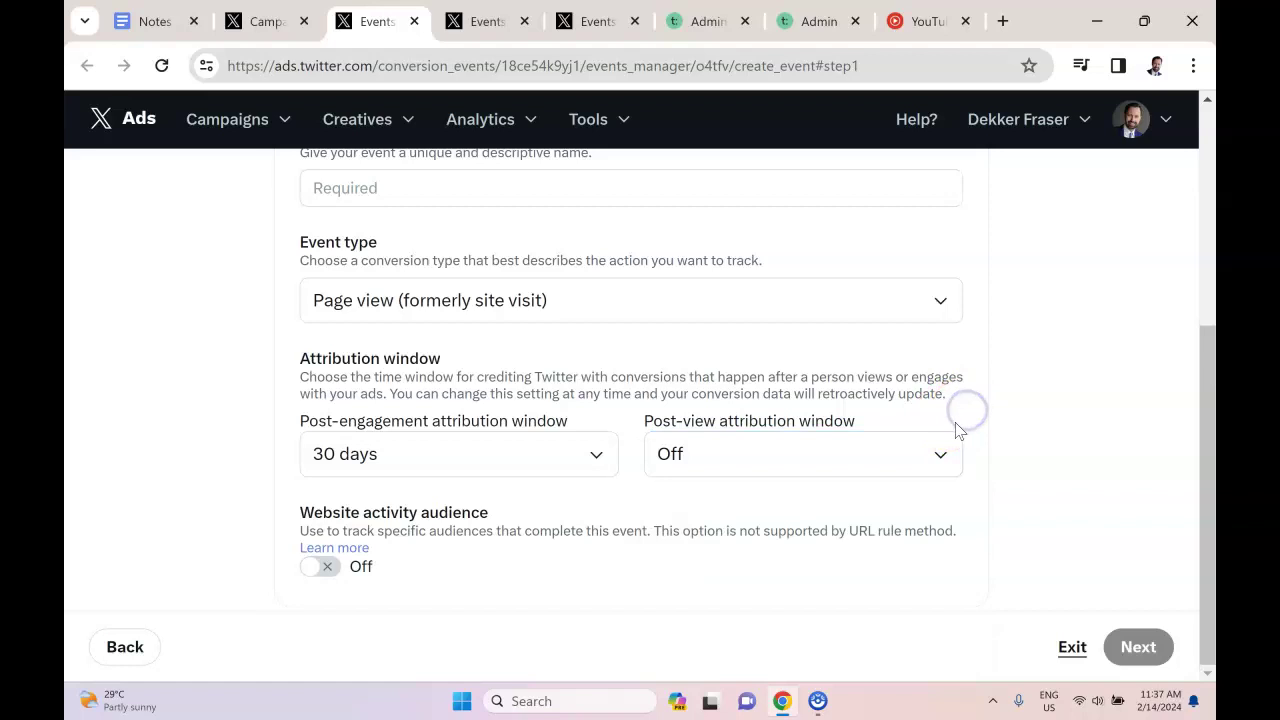
pyautogui.scroll(3, 506, 466)
pyautogui.click(506, 466)
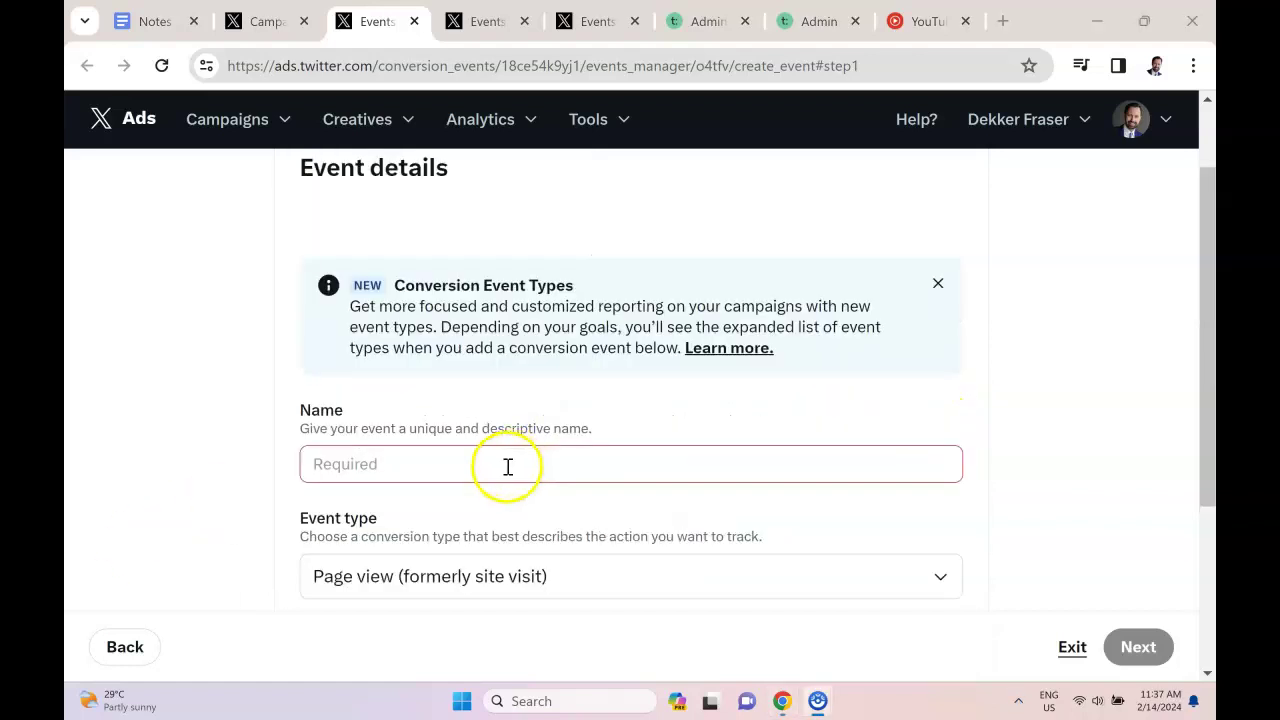
pyautogui.write('Thank you page for')
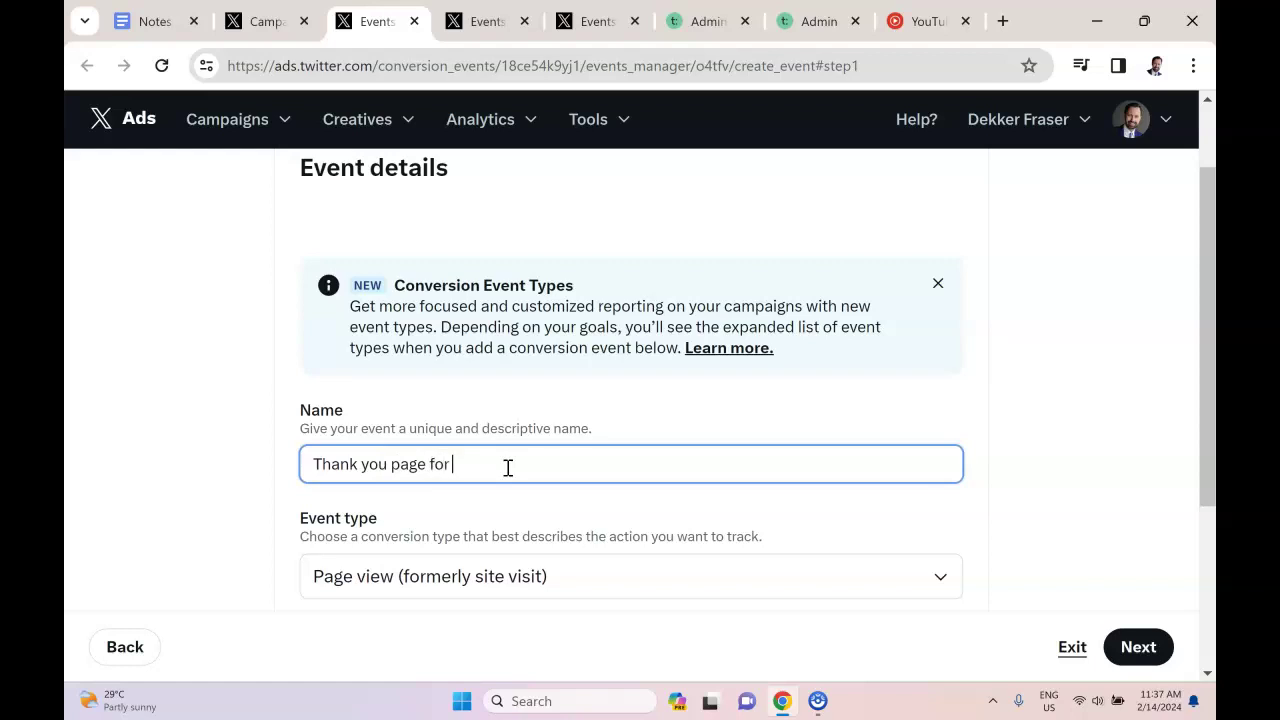
pyautogui.write(' product A')
pyautogui.click(1134, 646)
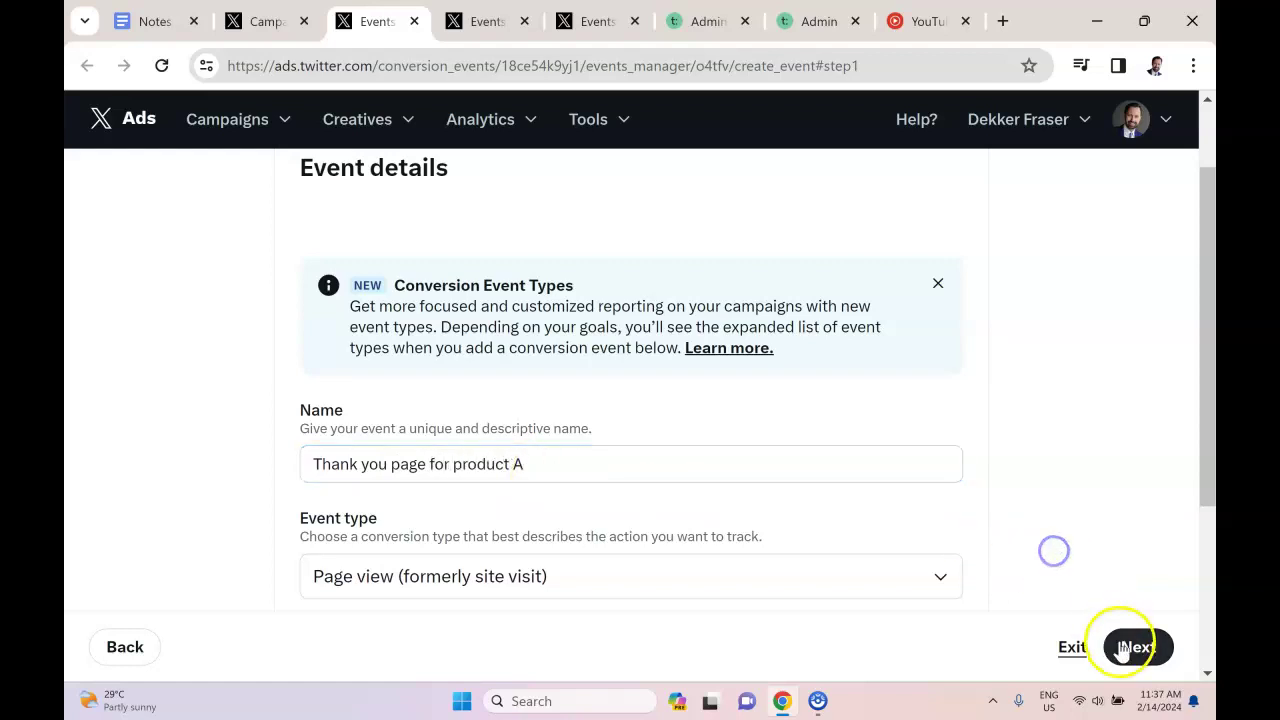
# - Define the event with URL rules, then try and clear a URL-contains 'thank you' condition
pyautogui.scroll(-1, 733, 497)
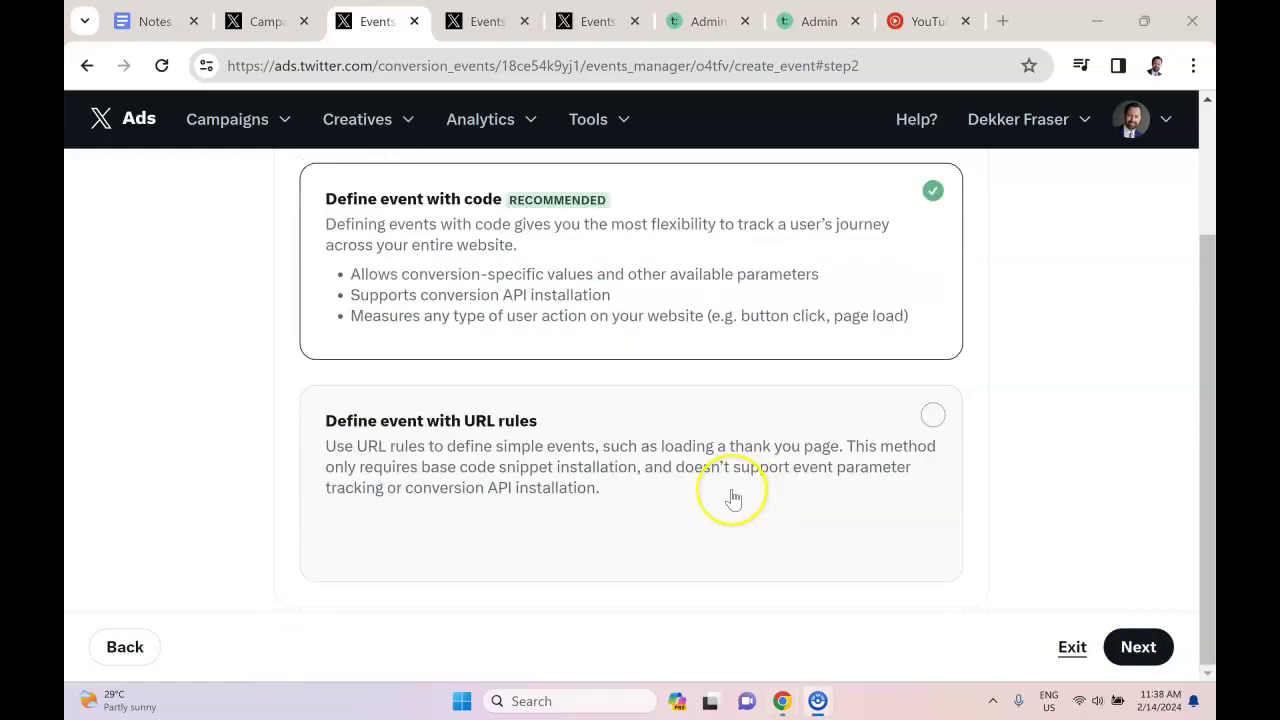
pyautogui.click(733, 497)
pyautogui.click(1136, 646)
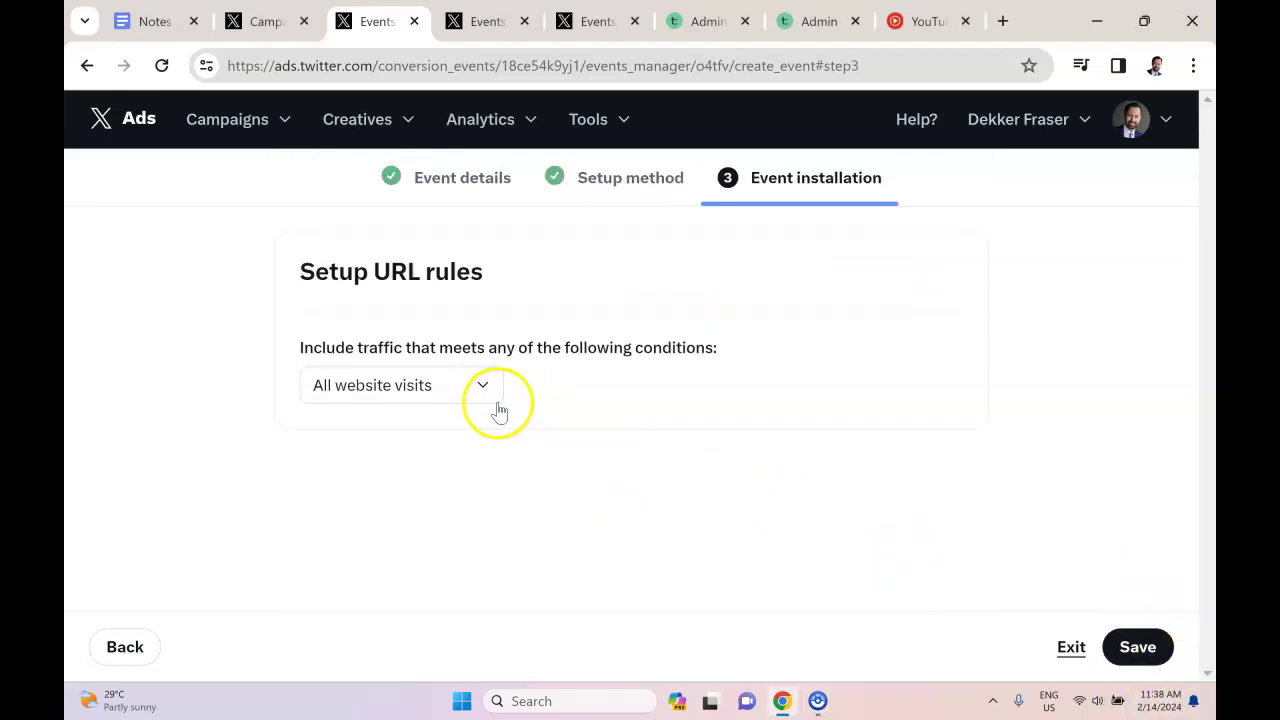
pyautogui.click(486, 398)
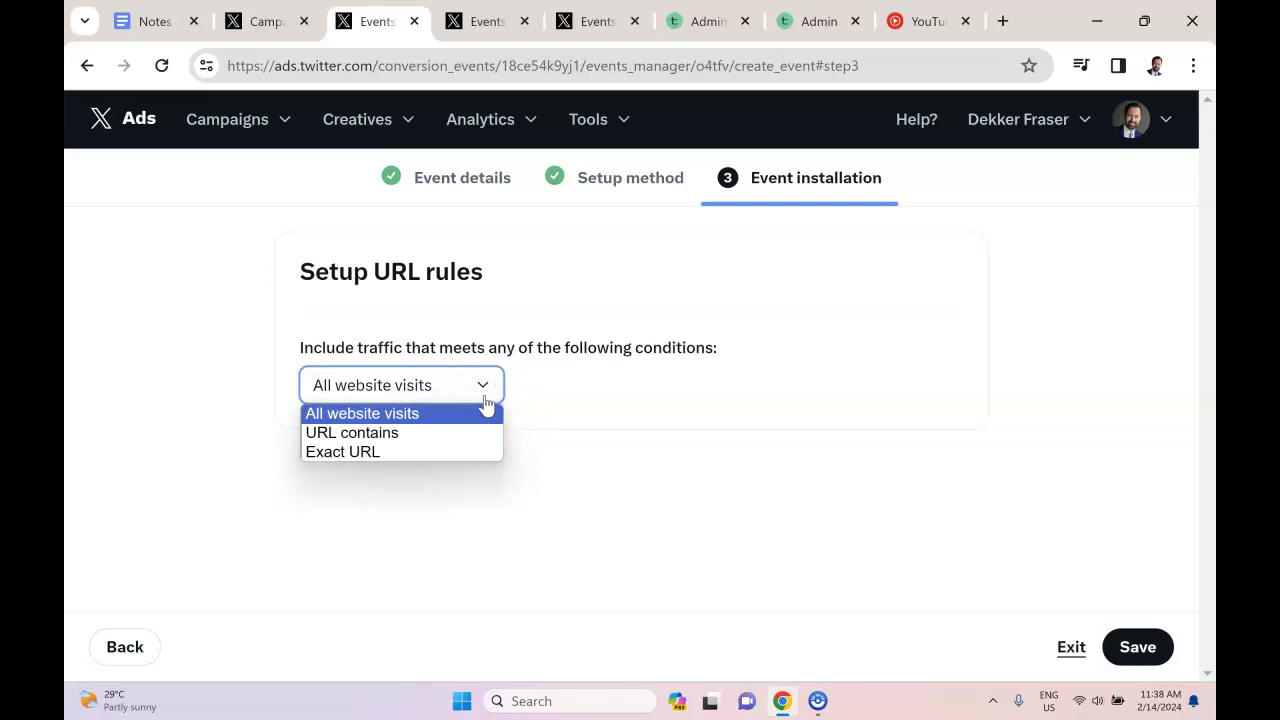
pyautogui.click(450, 434)
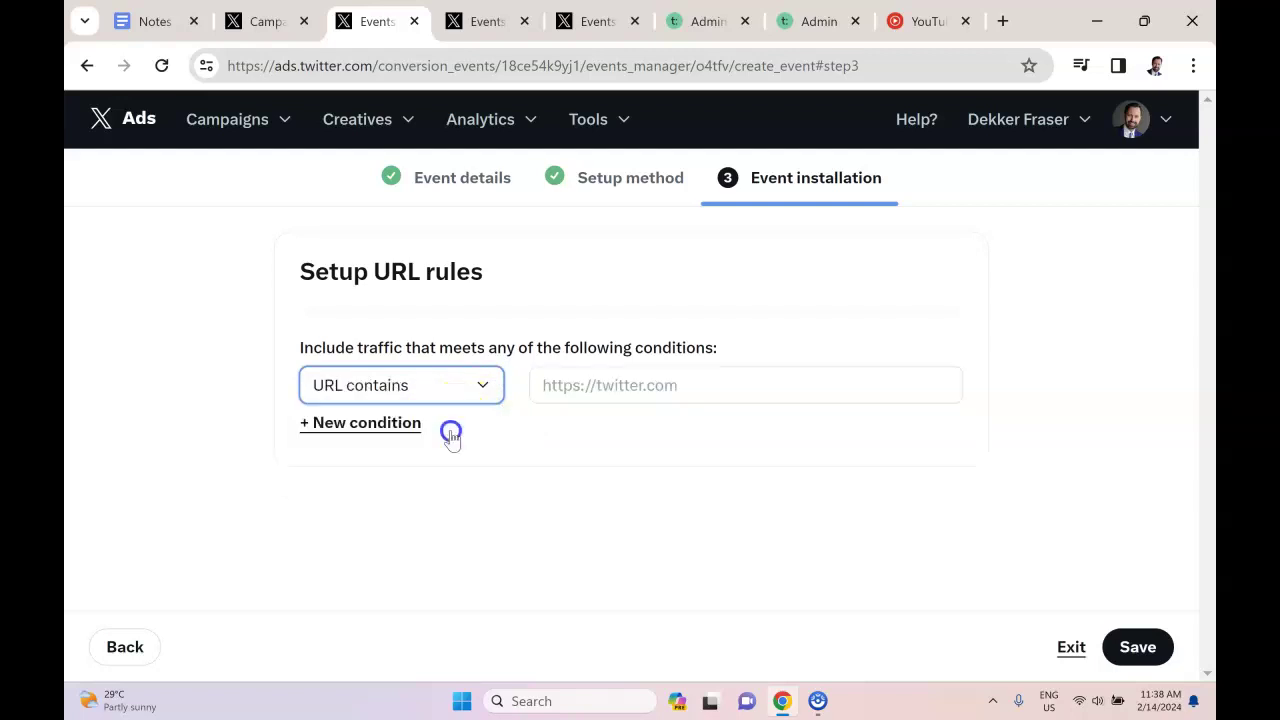
pyautogui.click(604, 392)
pyautogui.write('th')
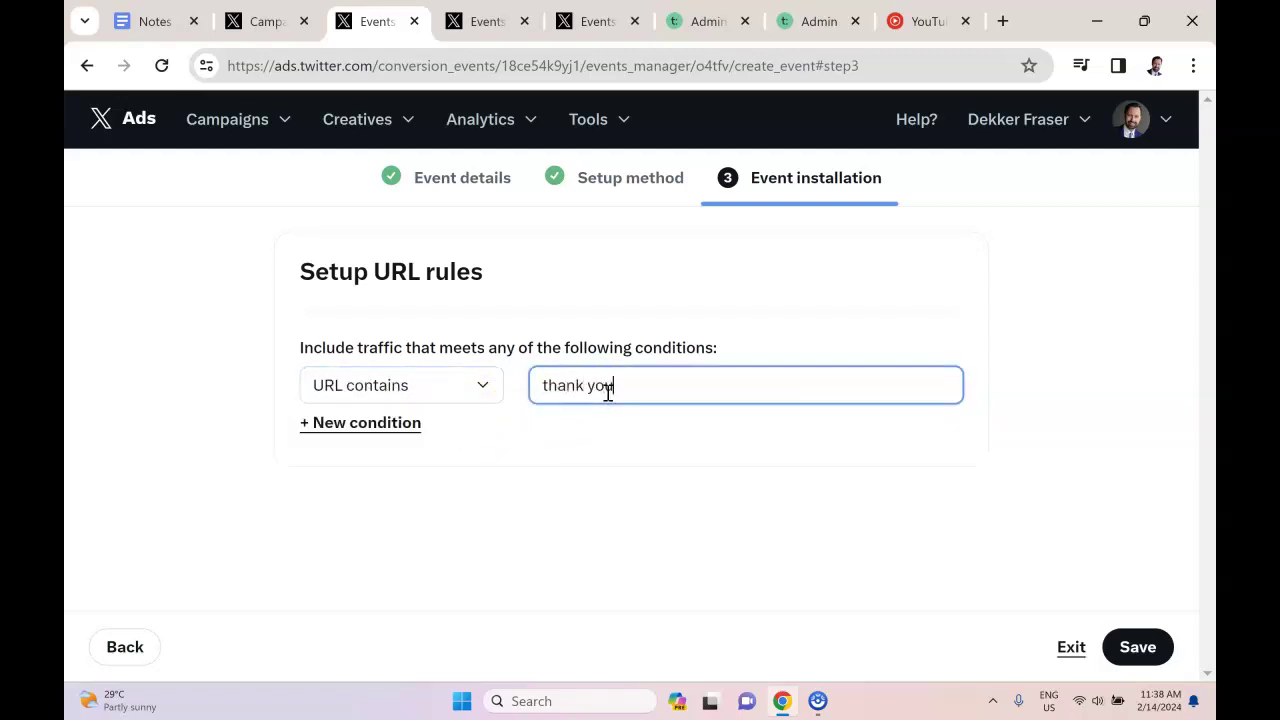
pyautogui.write('ank you')
pyautogui.hotkey('ctrl', 'a')
pyautogui.press('BackSpace')
# - Switch the condition to Exact URL, paste the Teachable purchase page address, and save the event
pyautogui.click(495, 390)
pyautogui.click(443, 449)
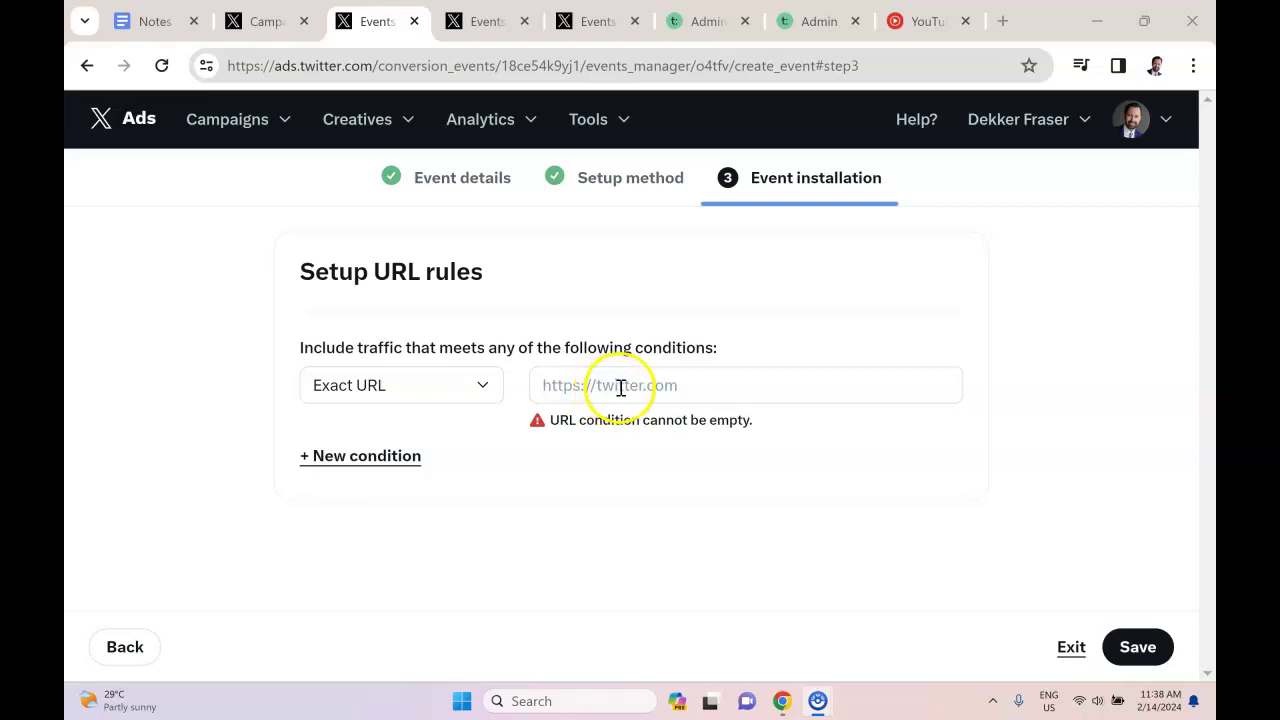
pyautogui.click(616, 386)
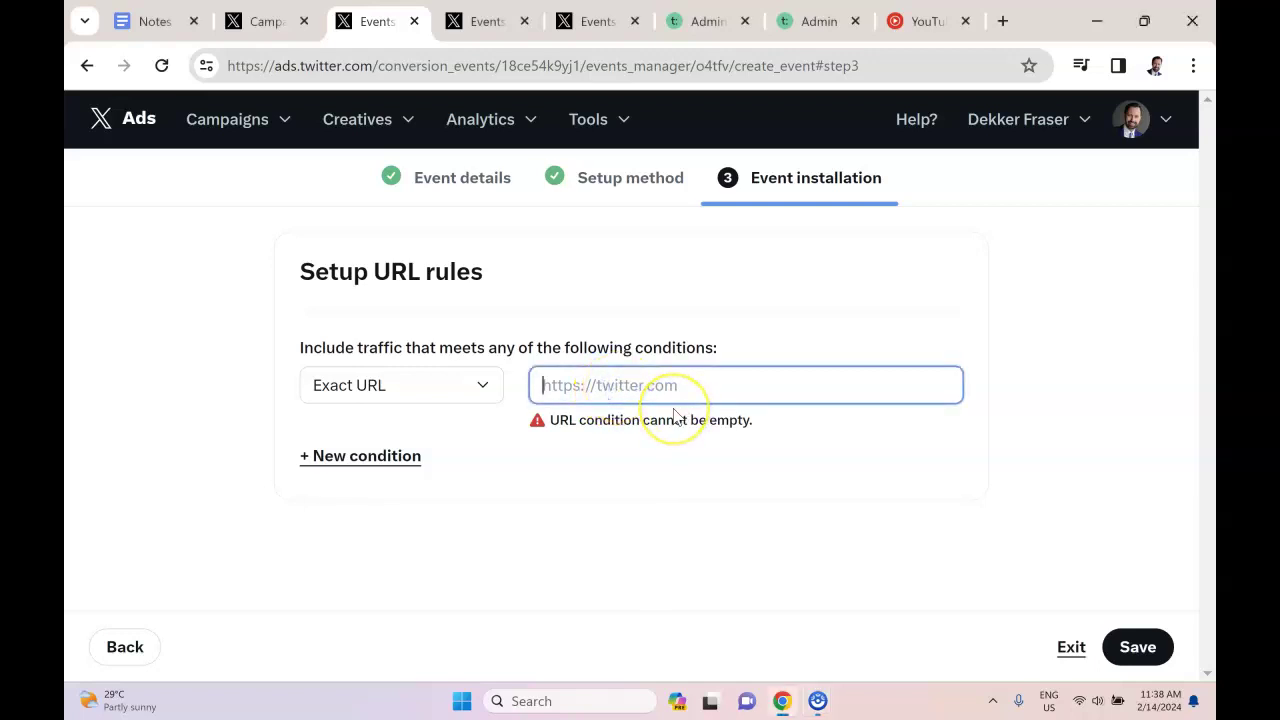
pyautogui.write('https://dekker-fraser.teachable.com/p/saas-marketing-playbook-2021-purchase')
pyautogui.click(1066, 537)
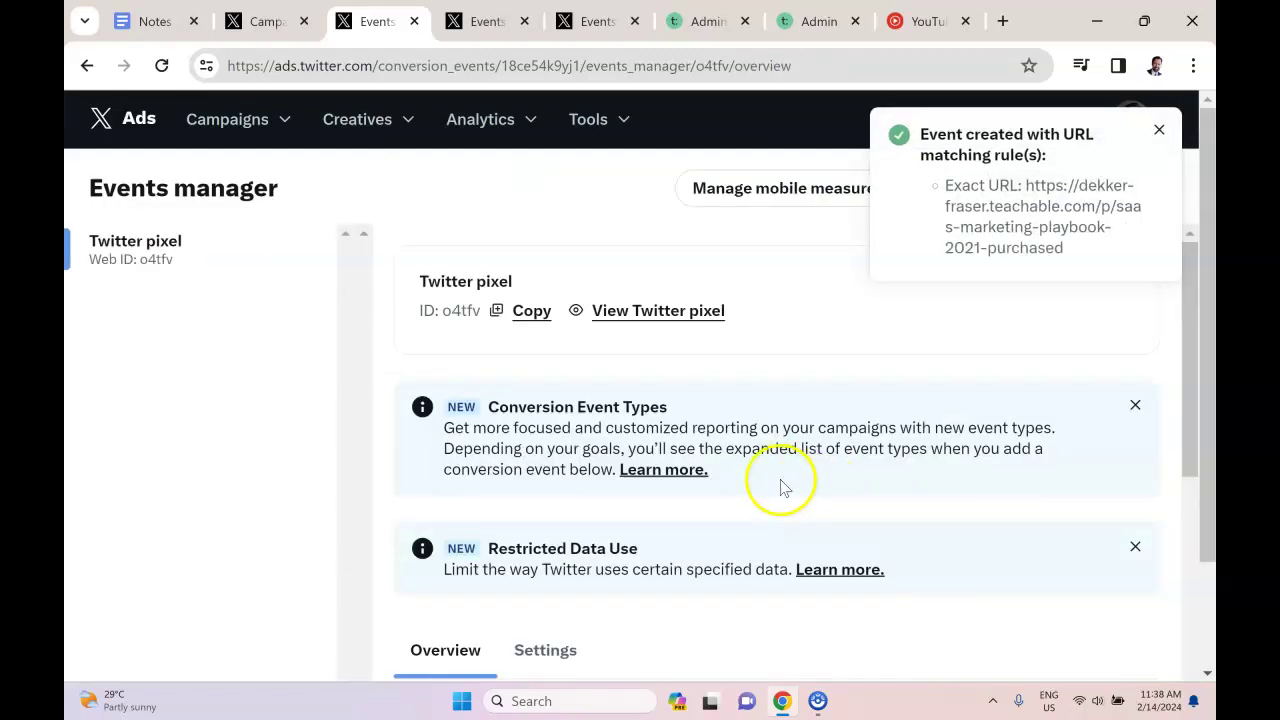
# - Dismiss the event-created notice and display the Twitter pixel base code
pyautogui.scroll(-2, 783, 487)
pyautogui.scroll(2, 686, 491)
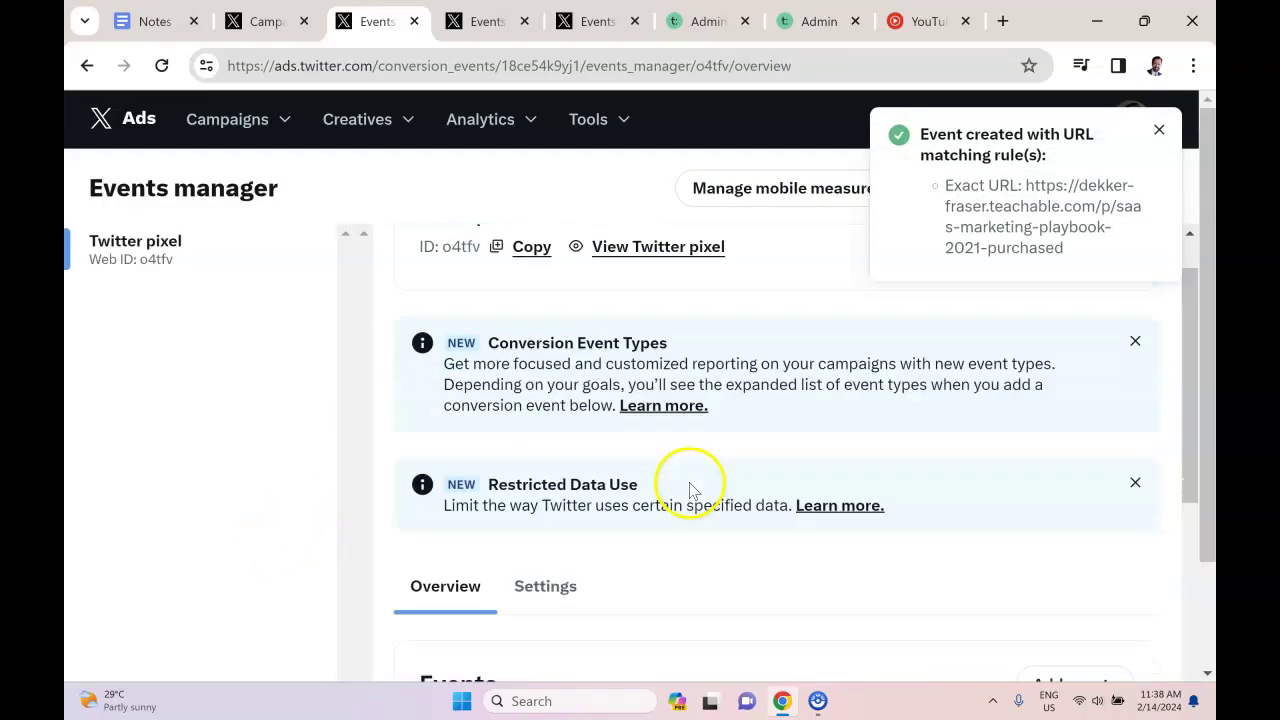
pyautogui.click(1159, 129)
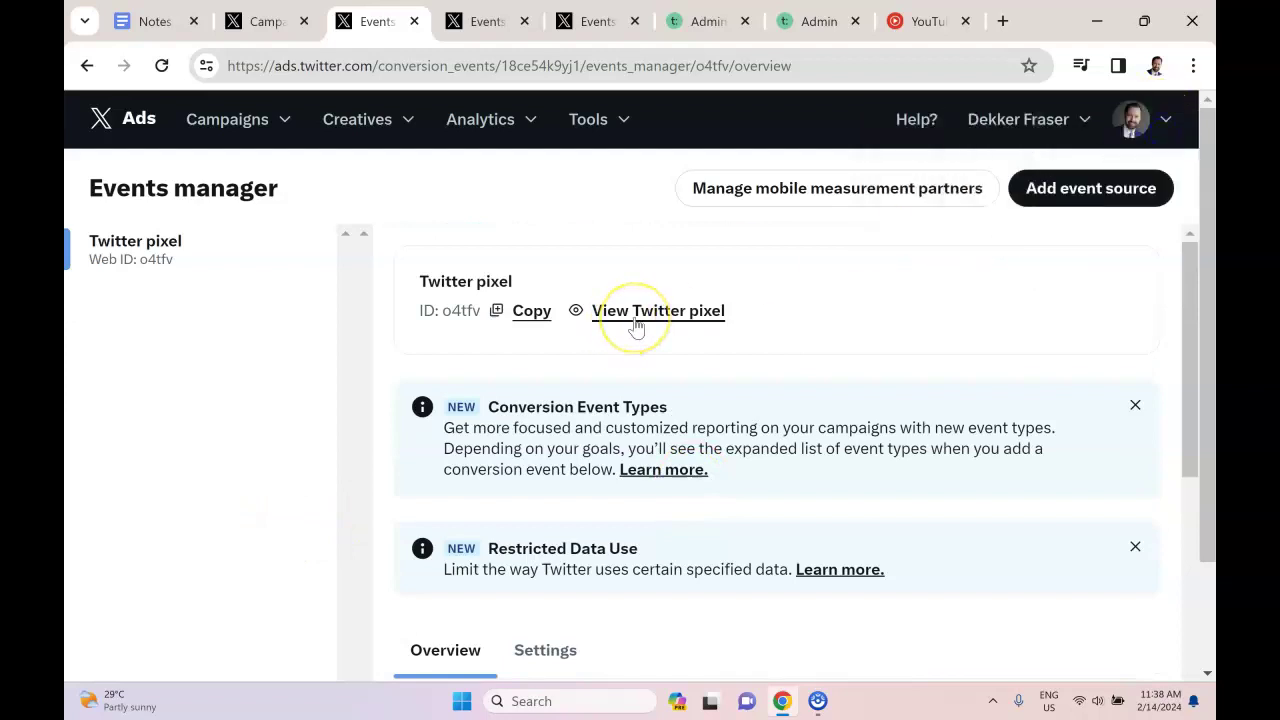
pyautogui.click(636, 318)
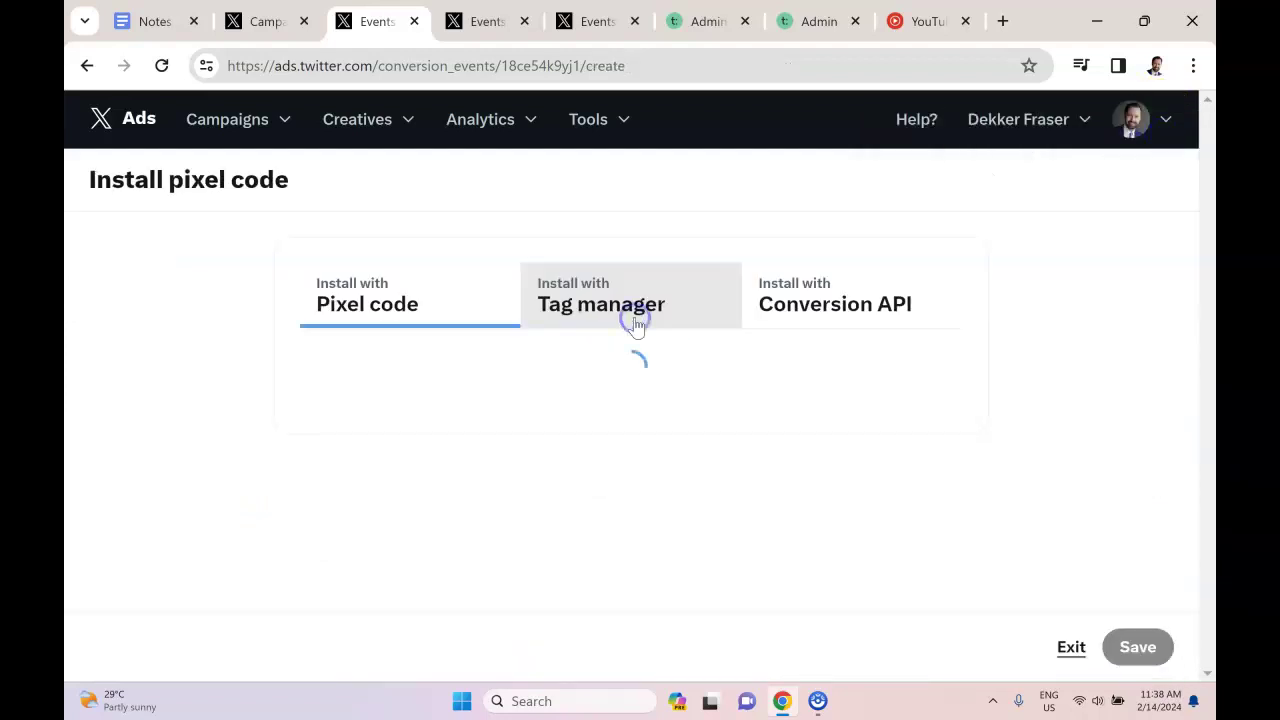
# - Select the entire pixel base code and switch over to the Teachable window
pyautogui.scroll(-2, 634, 326)
pyautogui.click(451, 483)
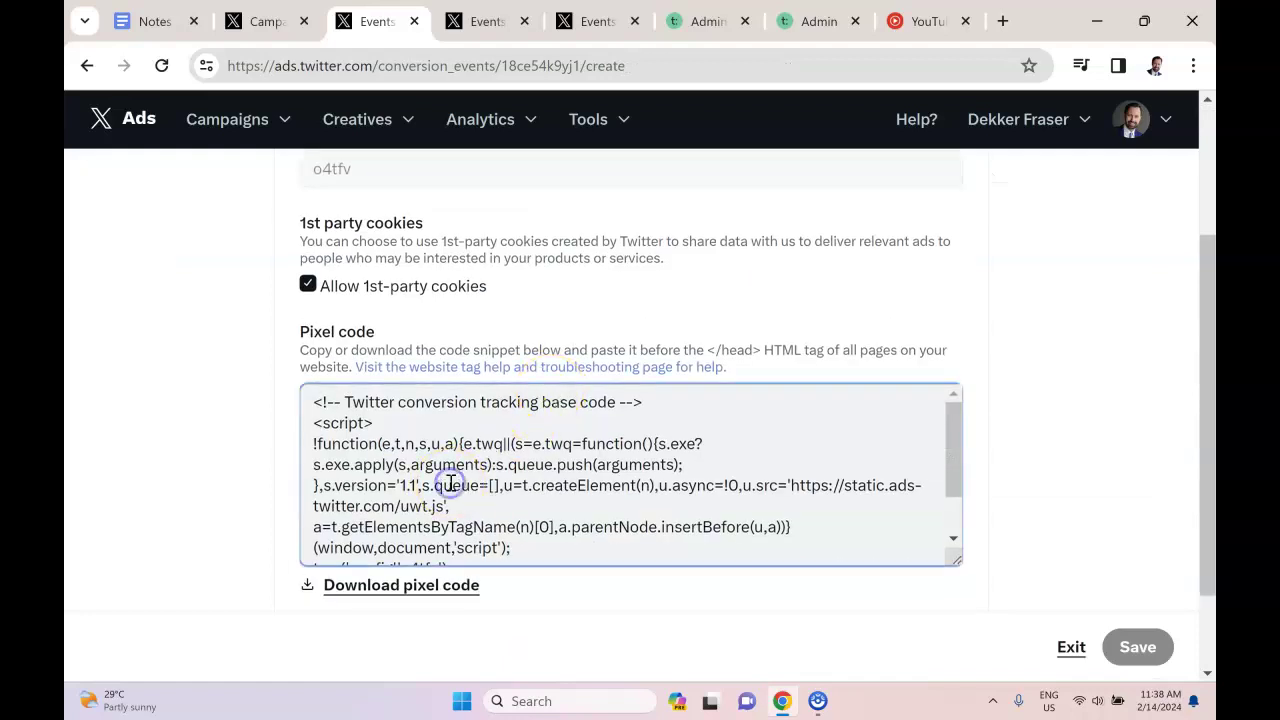
pyautogui.hotkey('ctrl', 'a')
pyautogui.hotkey('ctrl', 'c')
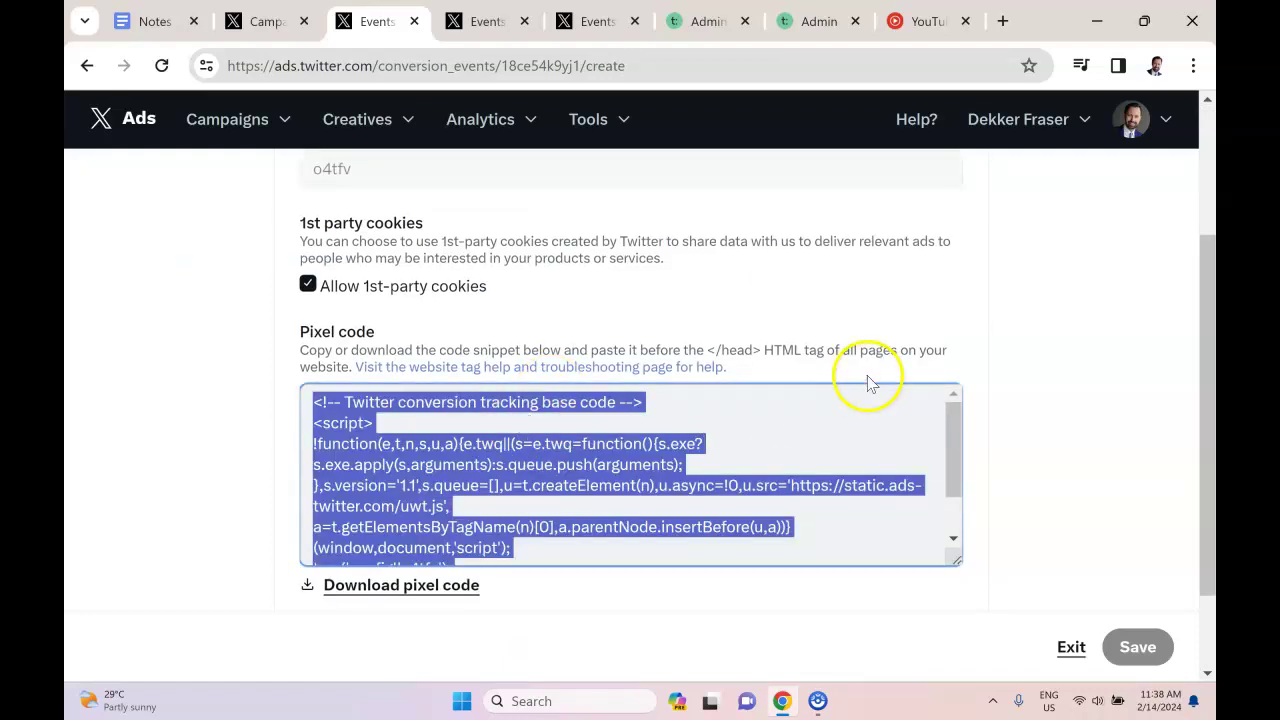
pyautogui.moveTo(1208, 318); pyautogui.dragTo(1208, 348)
pyautogui.moveTo(960, 420); pyautogui.dragTo(968, 385)
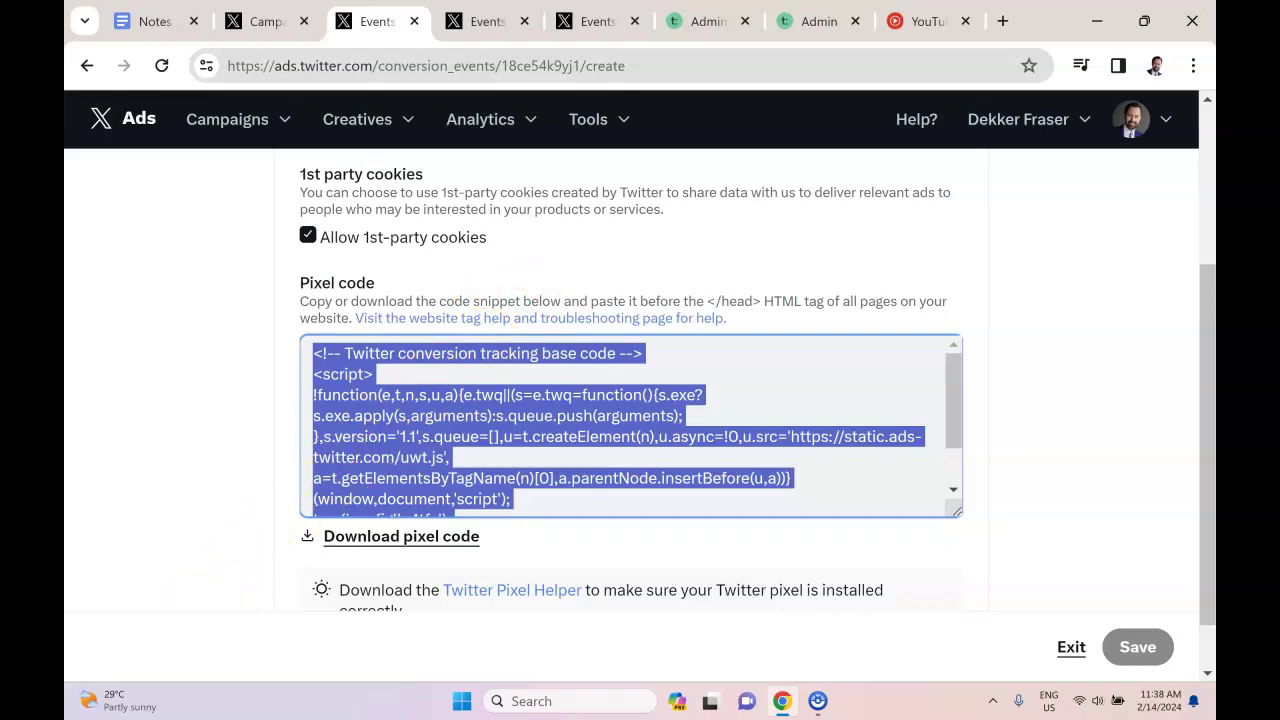
pyautogui.hotkey('alt', 'Tab')
# - Paste the Twitter pixel code on empty line 19 of the Thank You Page's custom head code and save
pyautogui.moveTo(572, 400); pyautogui.dragTo(490, 400)
pyautogui.scroll(-1, 617, 415)
pyautogui.moveTo(551, 318); pyautogui.dragTo(480, 318)
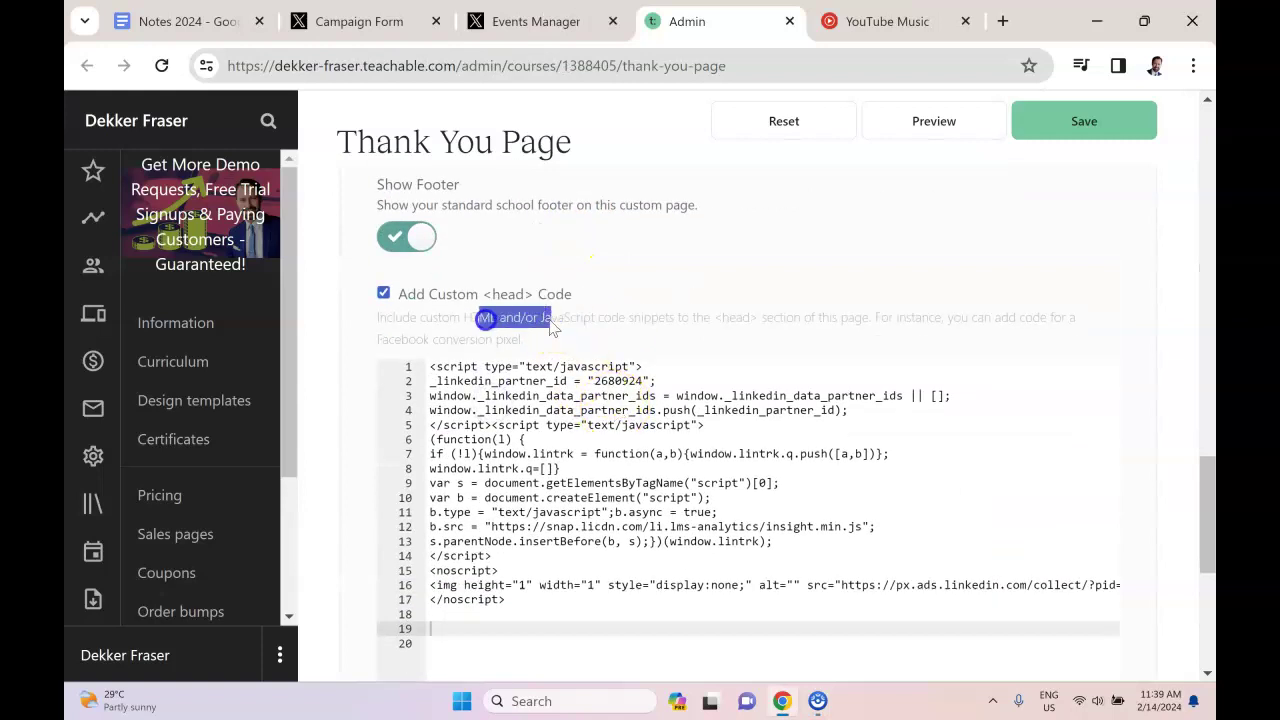
pyautogui.scroll(-1, 590, 330)
pyautogui.scroll(-1, 590, 330)
pyautogui.click(529, 432)
pyautogui.click(509, 422)
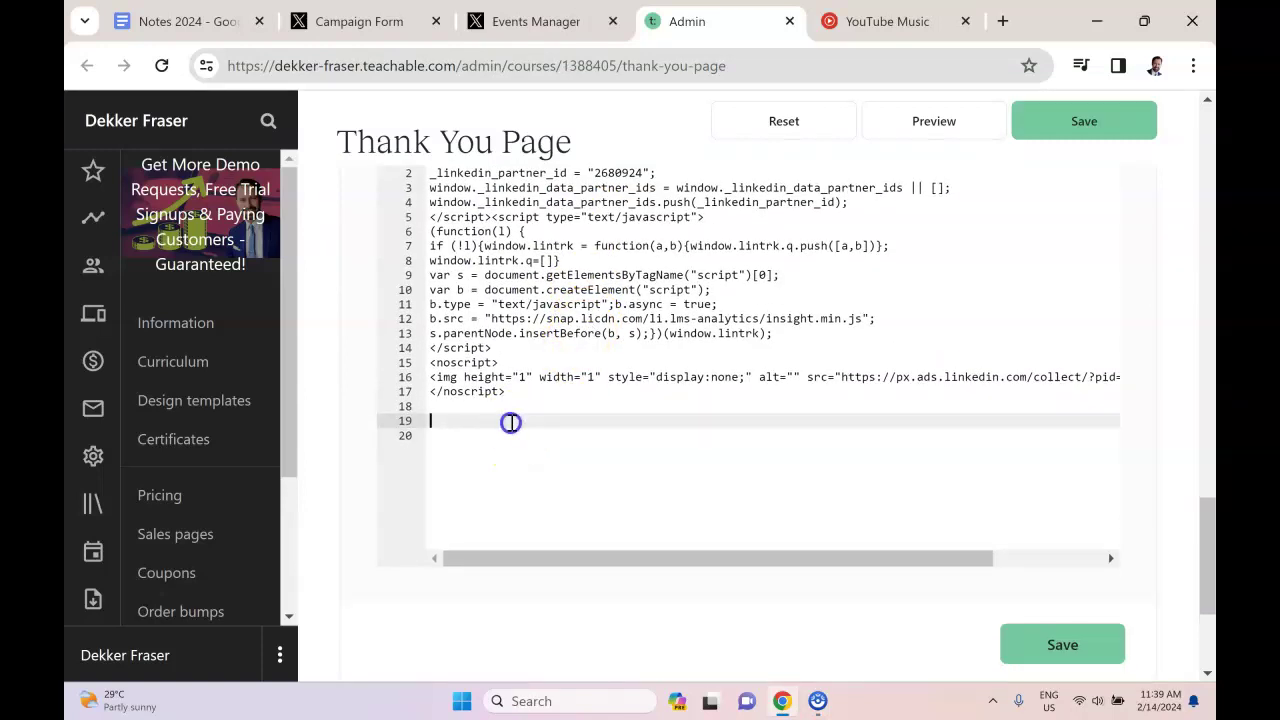
pyautogui.hotkey('ctrl', 'v')
pyautogui.scroll(-1, 794, 477)
pyautogui.click(1095, 552)
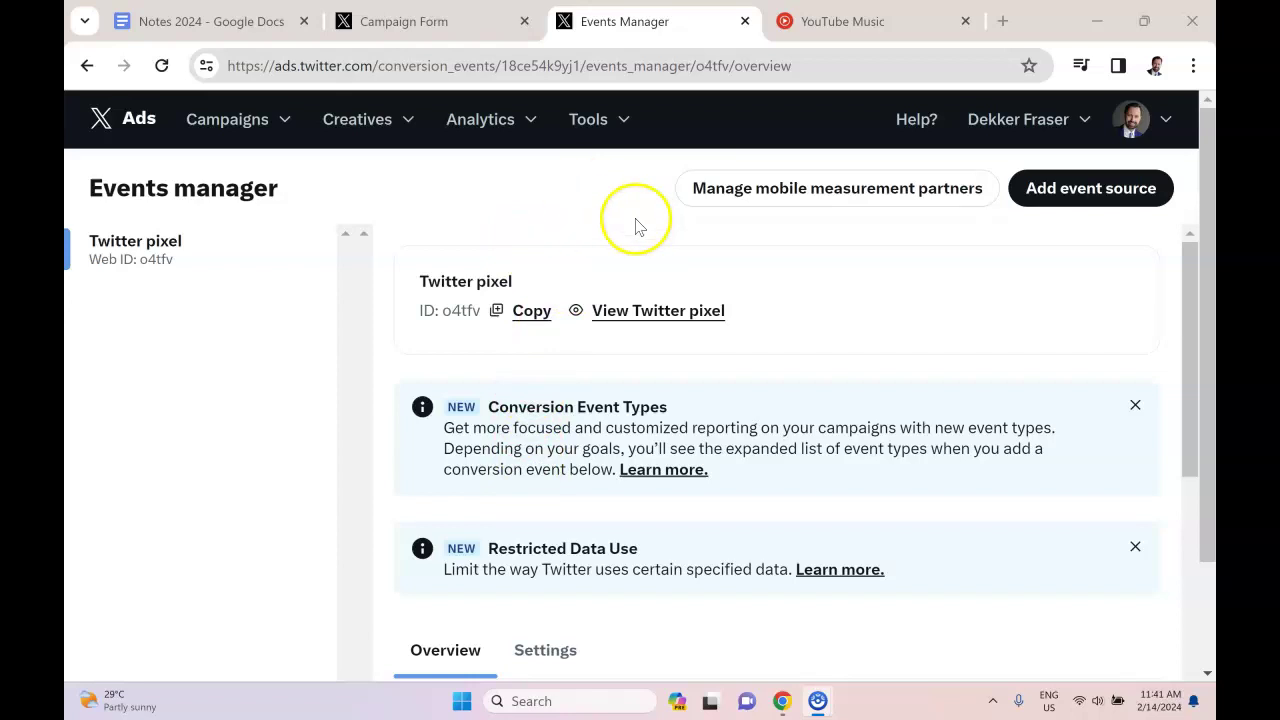
# - Go to Tools > Events manager and browse the pixel's events table
pyautogui.click(624, 120)
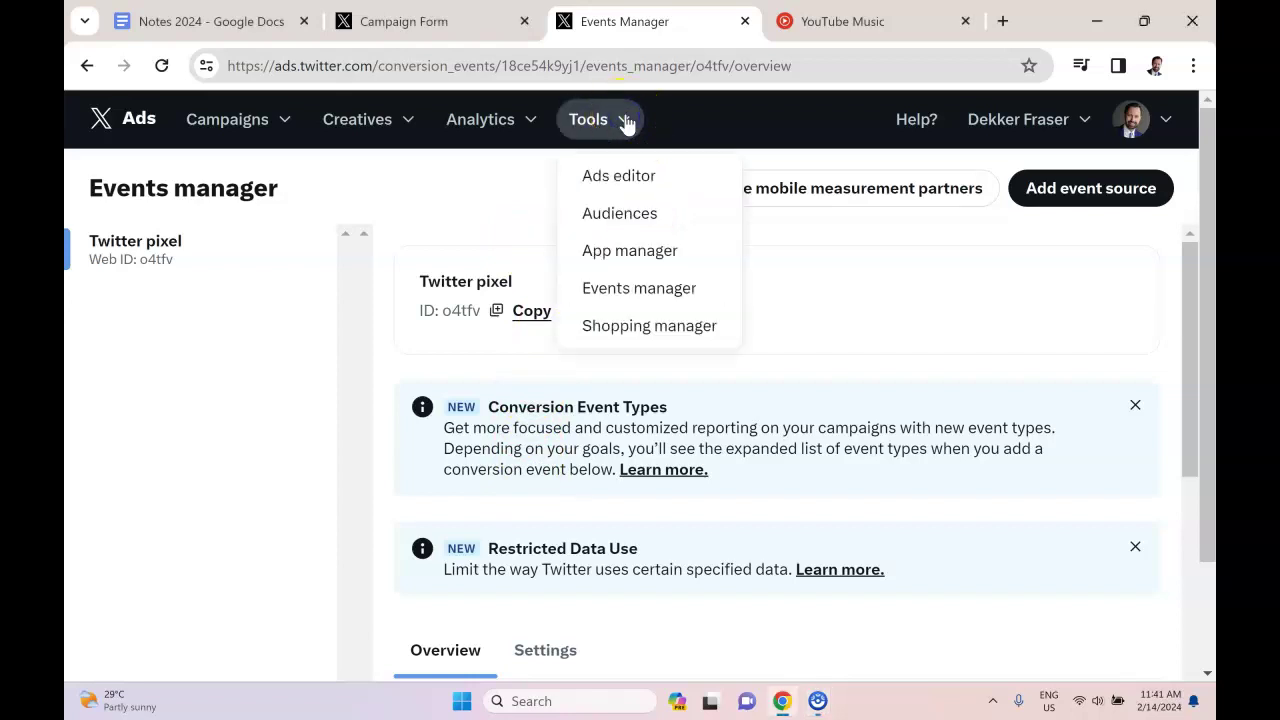
pyautogui.click(667, 303)
pyautogui.scroll(-4, 720, 350)
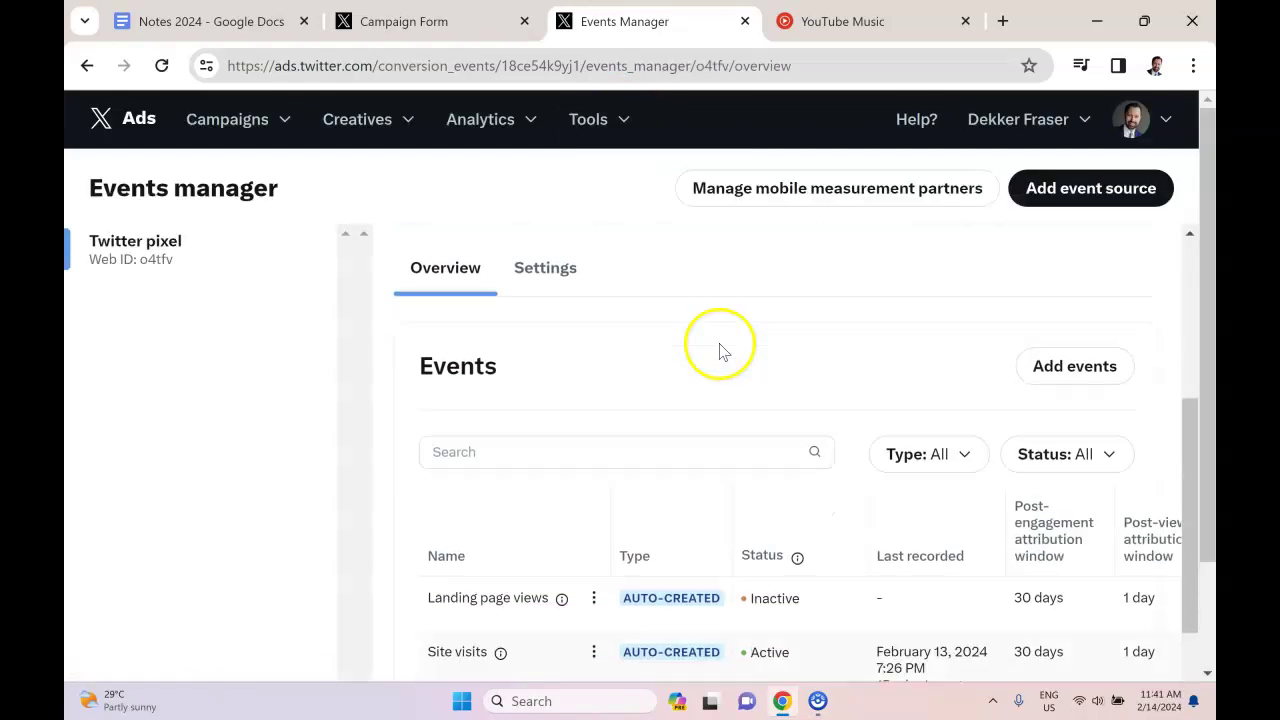
pyautogui.scroll(-5, 720, 350)
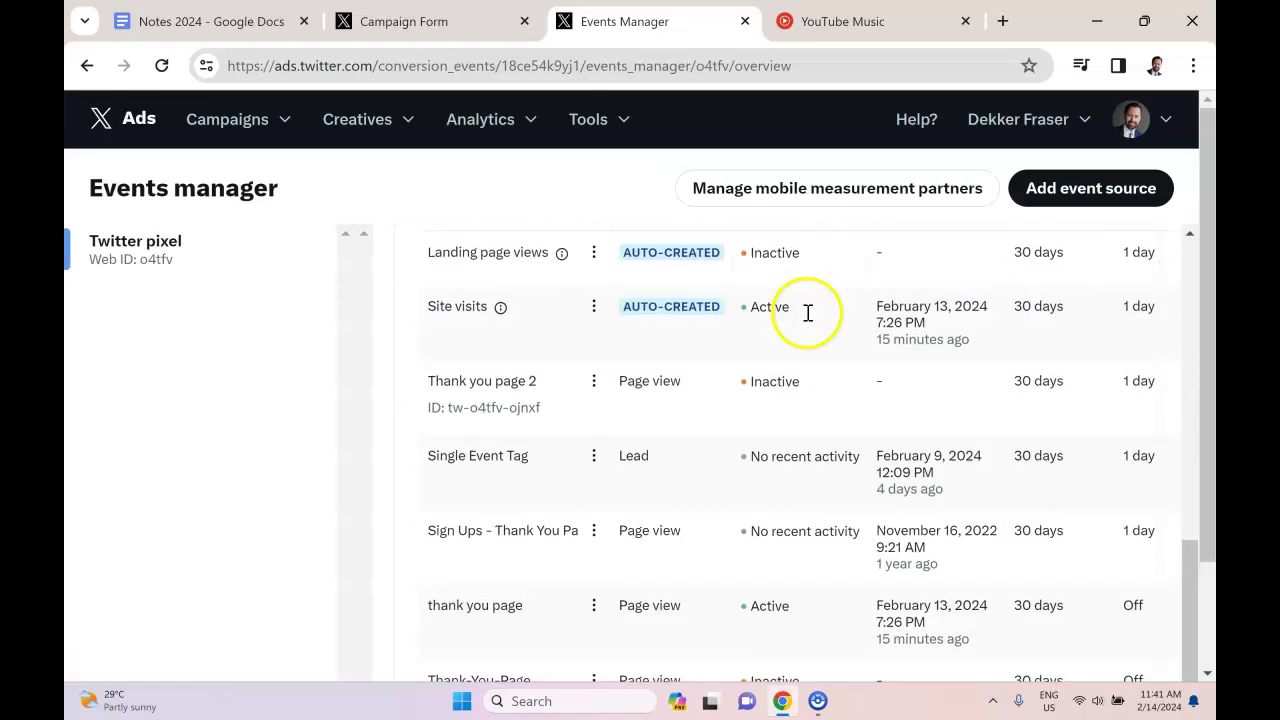
pyautogui.scroll(3, 700, 409)
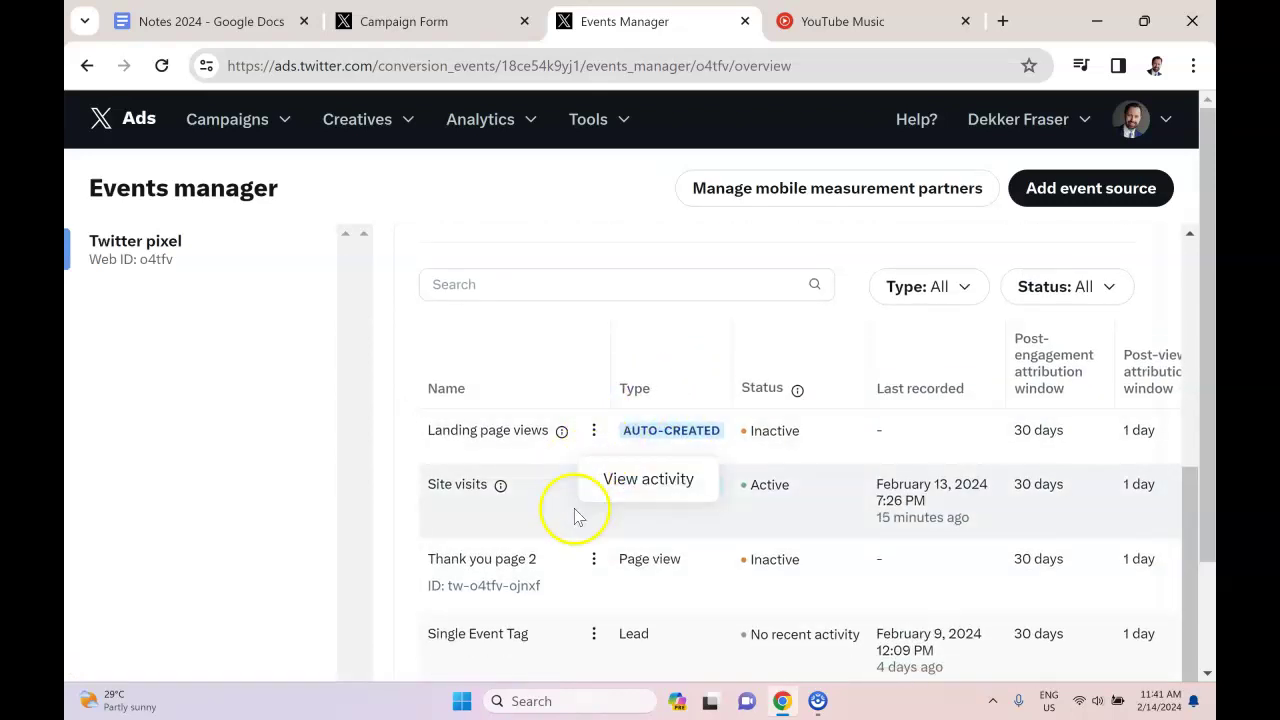
pyautogui.scroll(-3, 550, 562)
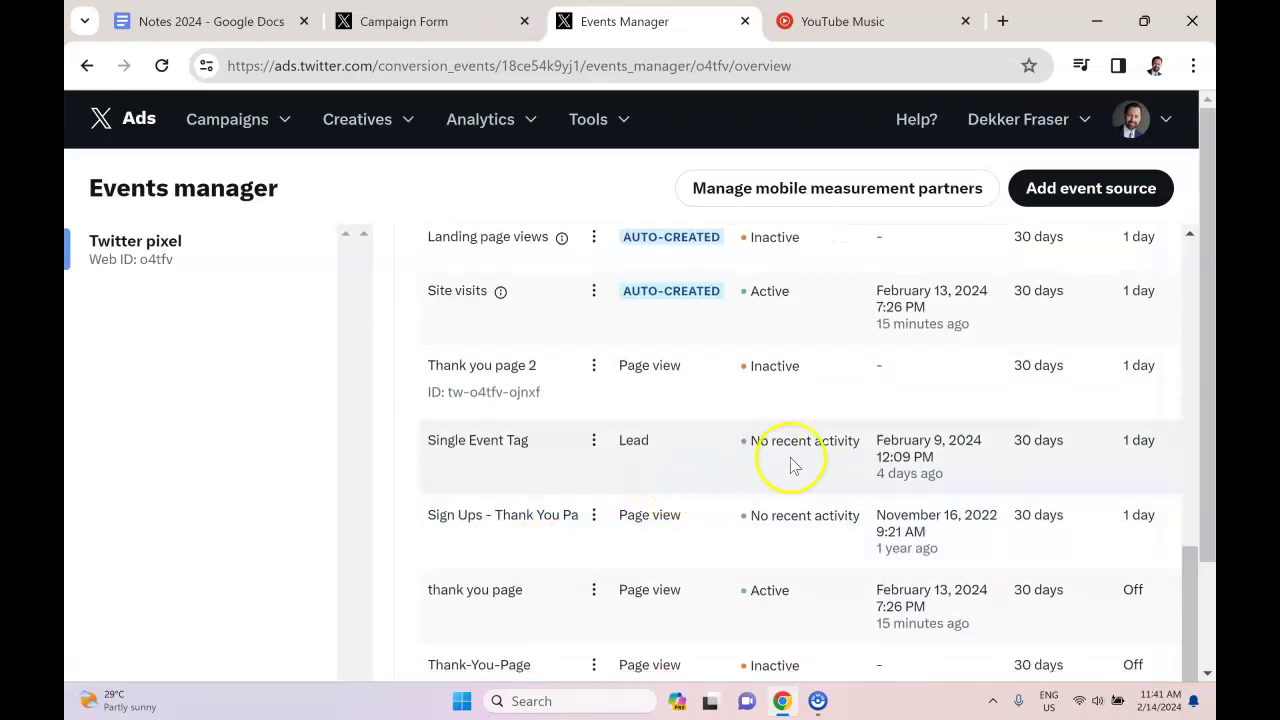
pyautogui.scroll(1, 826, 472)
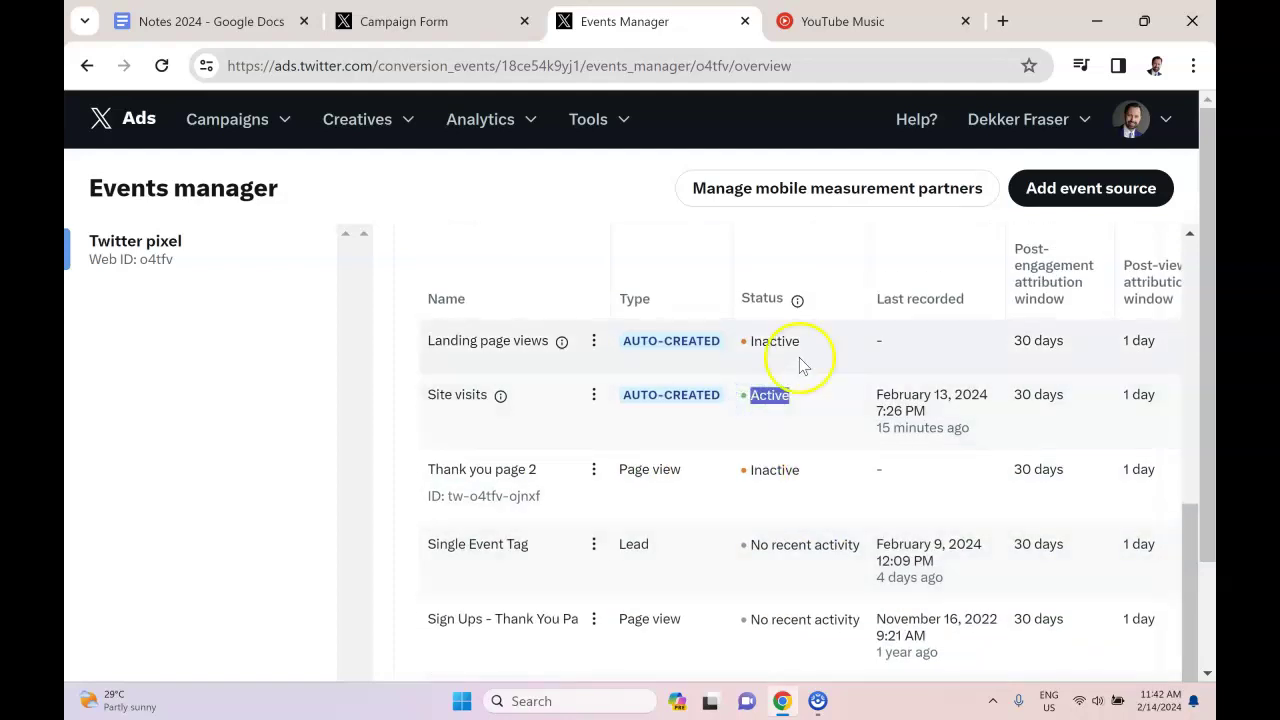
pyautogui.moveTo(800, 341); pyautogui.dragTo(776, 341)
pyautogui.scroll(-2, 789, 343)
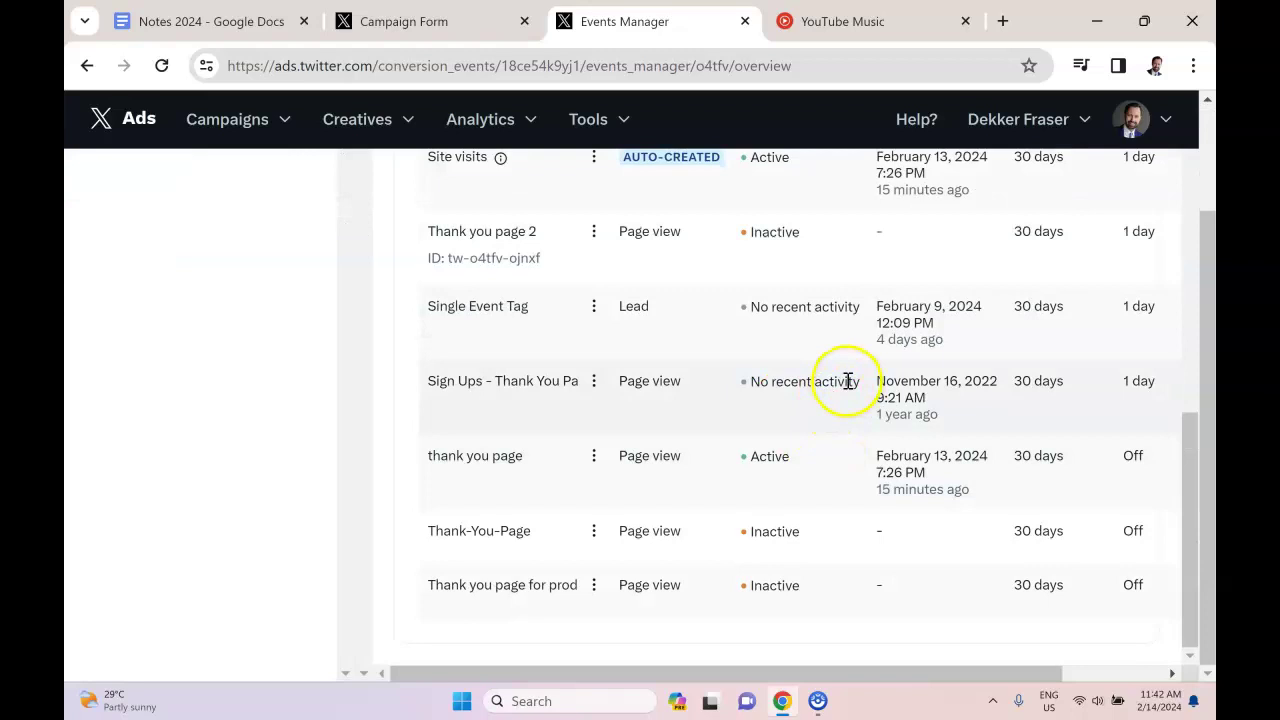
pyautogui.click(790, 382)
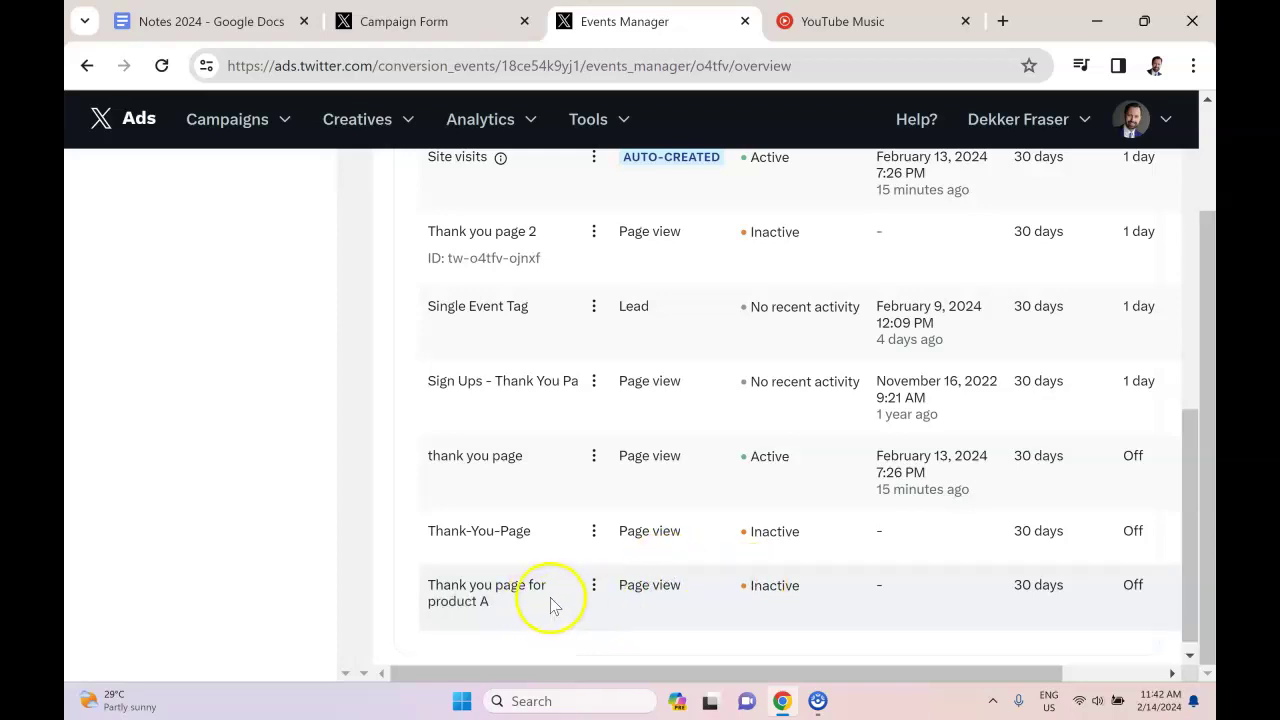
# - Delete the 'Thank you page for product A' conversion event and confirm
pyautogui.click(593, 589)
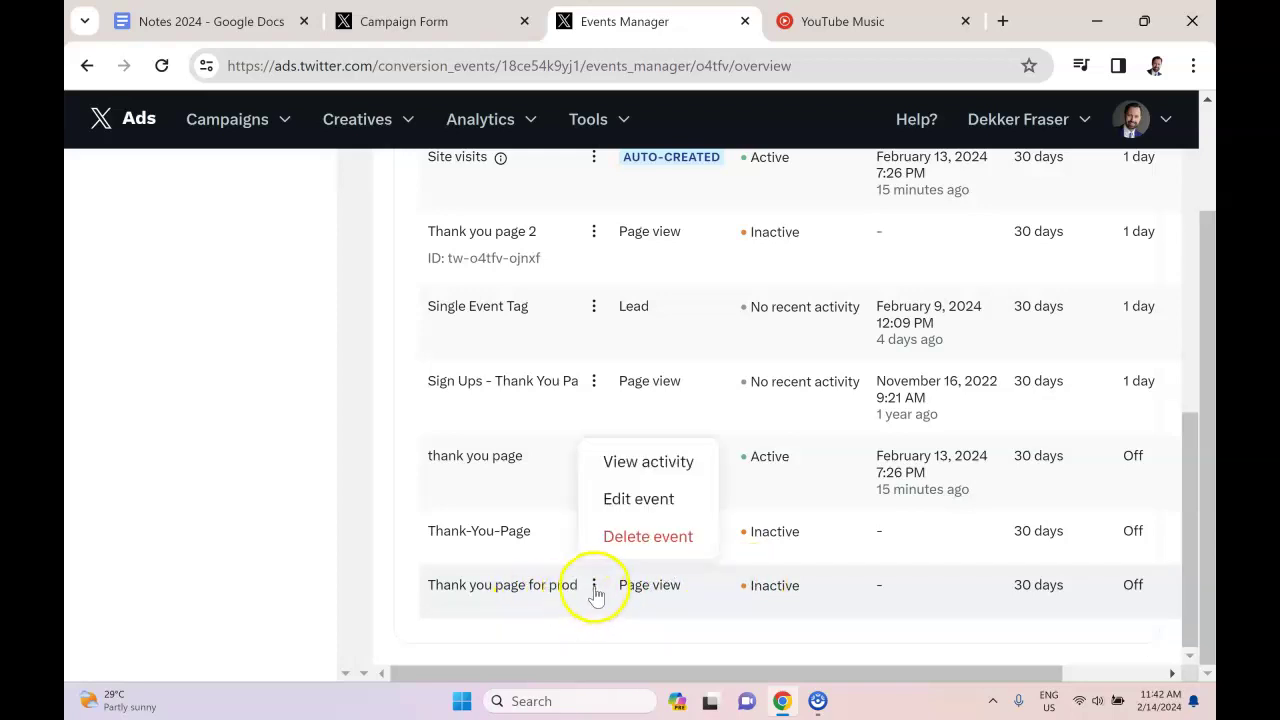
pyautogui.click(643, 541)
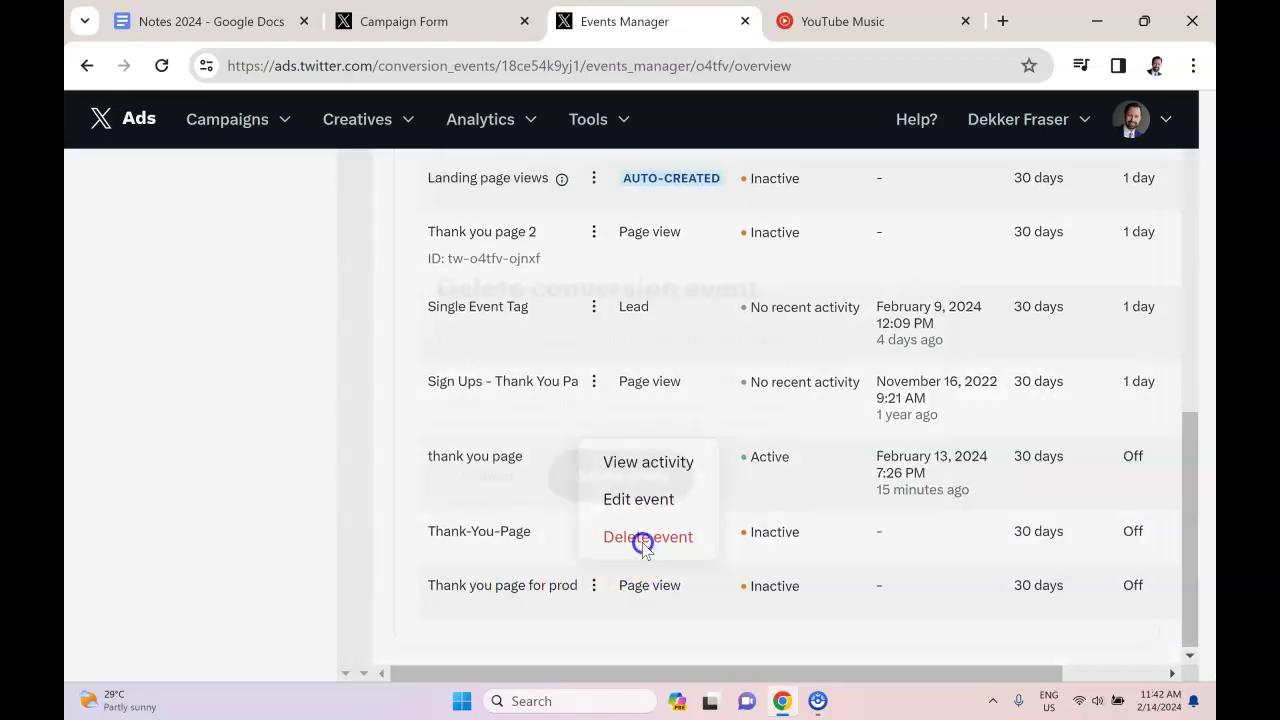
pyautogui.click(646, 486)
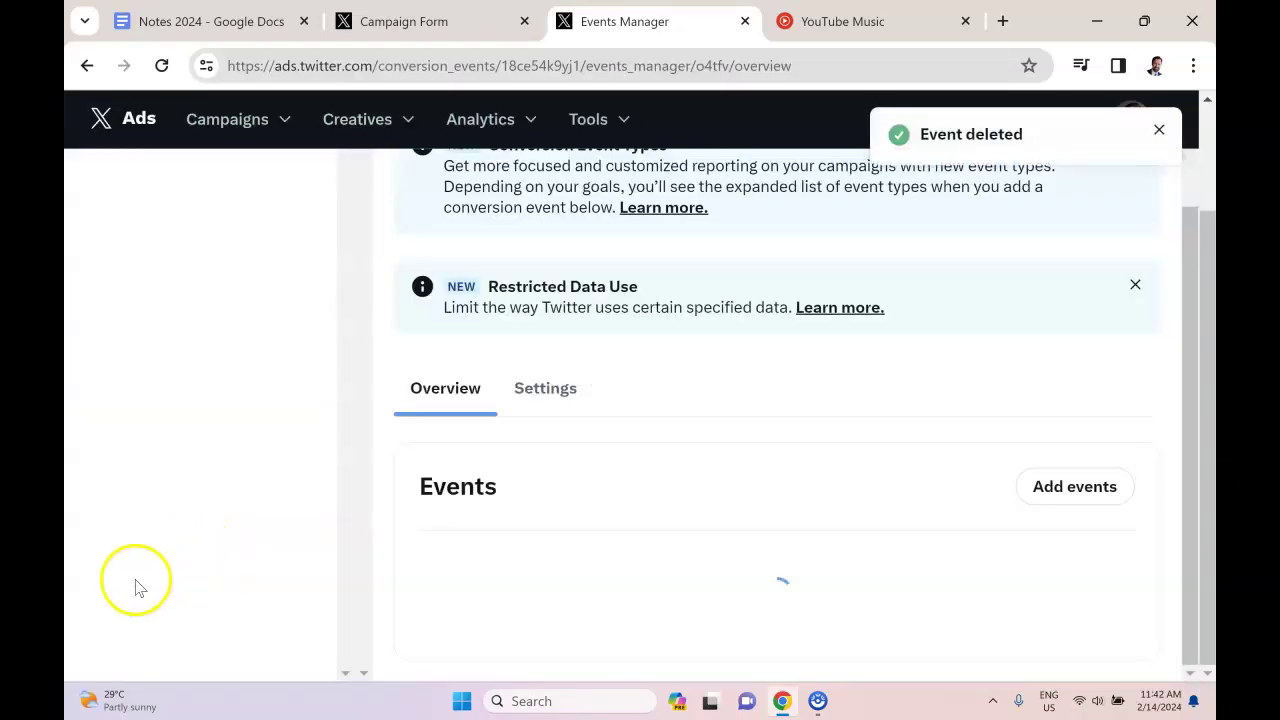
pyautogui.scroll(-10, 136, 588)
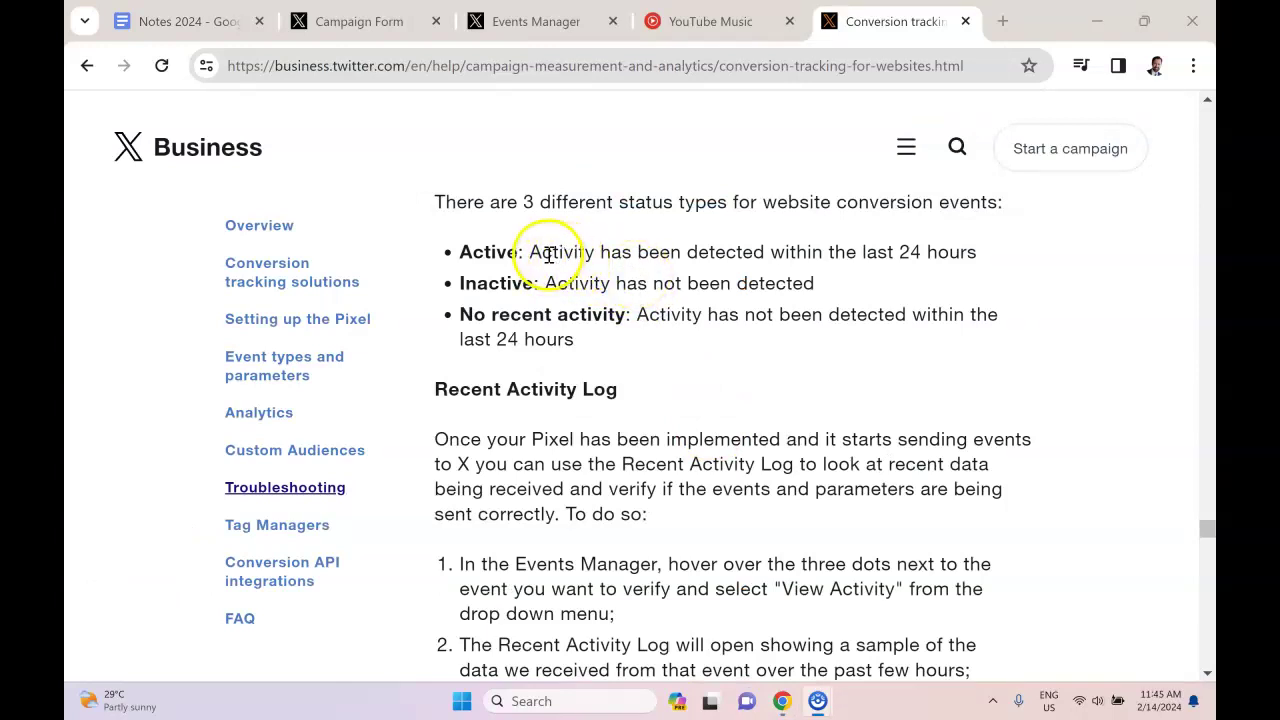
# - Highlight the Active and Inactive status definitions in the article's Troubleshooting section
pyautogui.moveTo(531, 252); pyautogui.dragTo(806, 254)
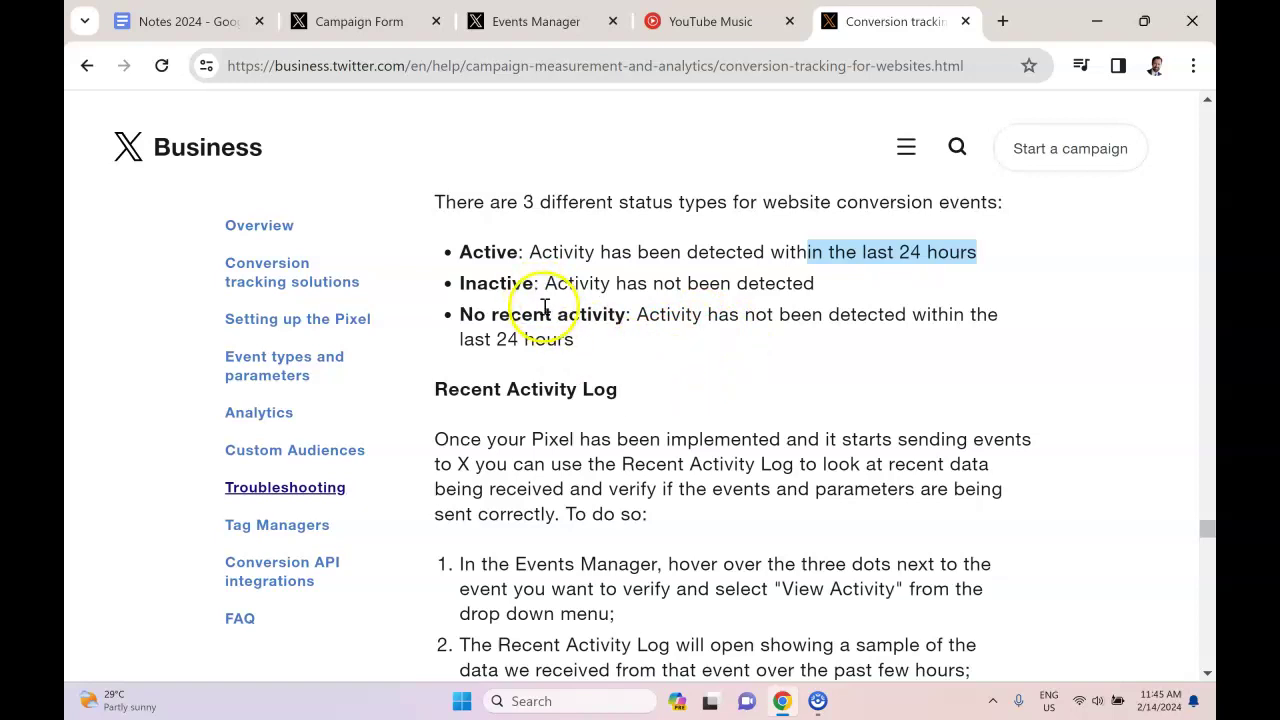
pyautogui.moveTo(541, 284); pyautogui.dragTo(505, 285)
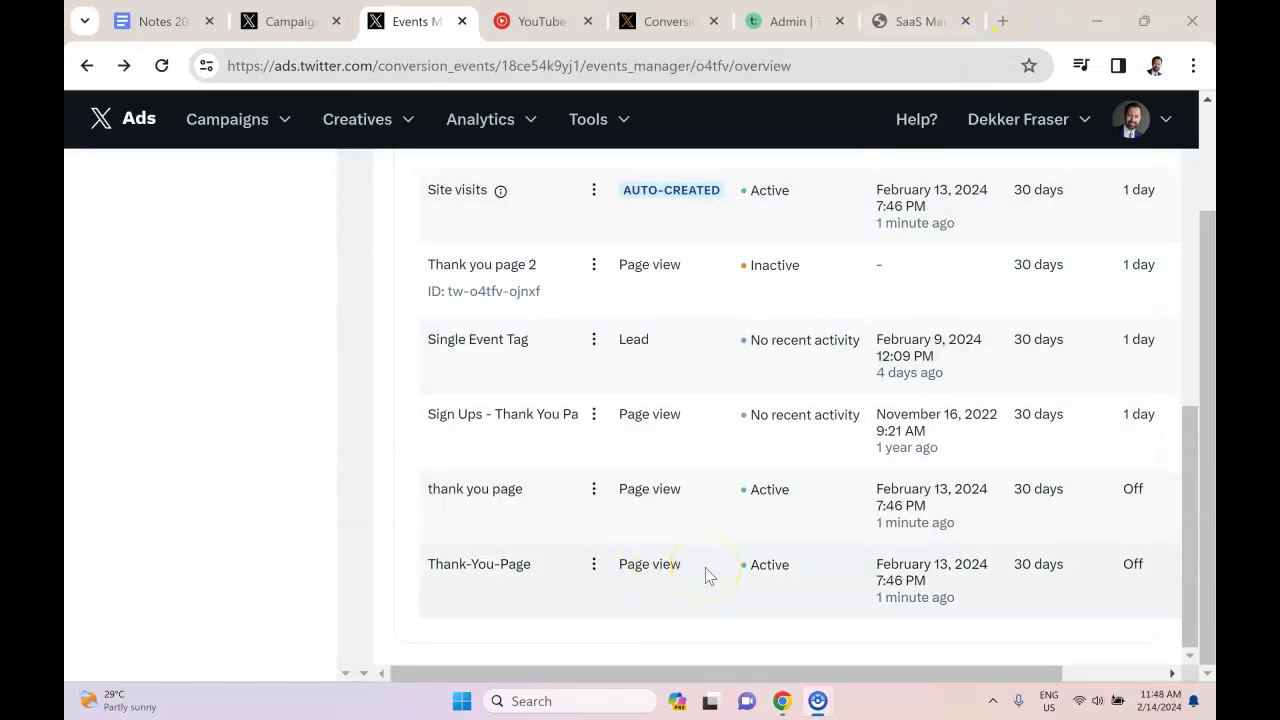
pyautogui.click(737, 566)
pyautogui.click(790, 537)
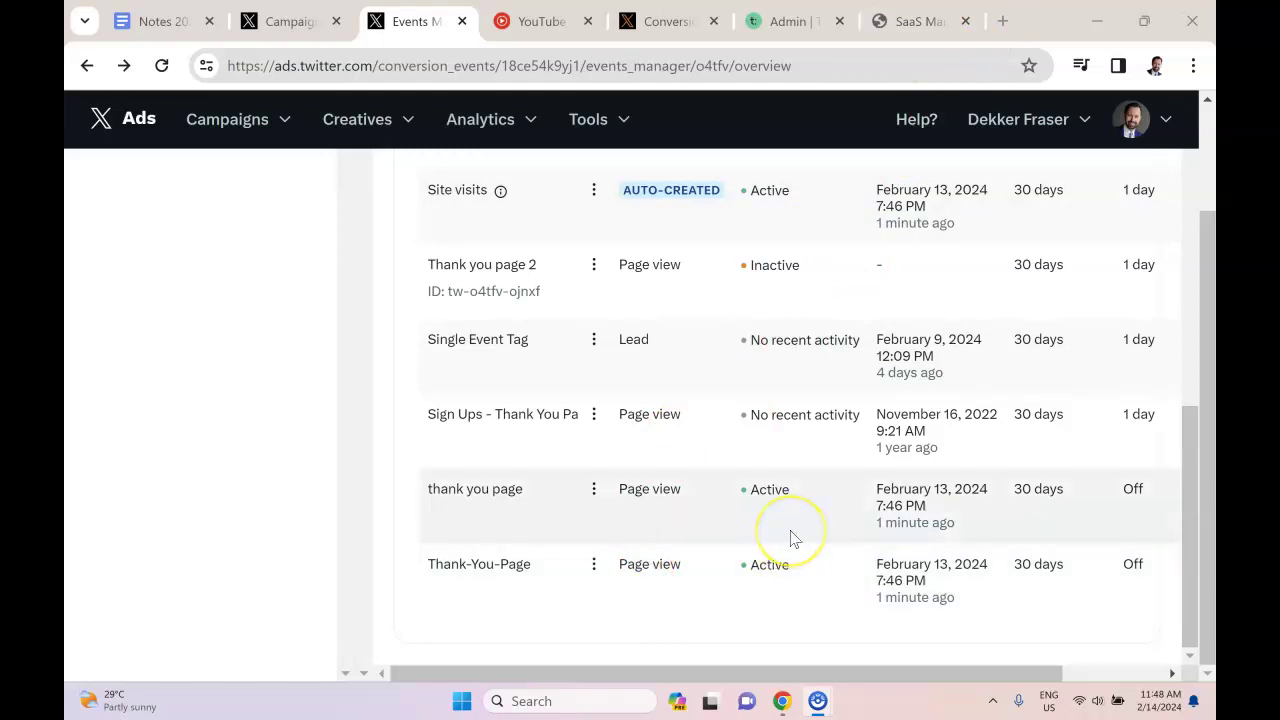
pyautogui.click(794, 574)
pyautogui.click(778, 567)
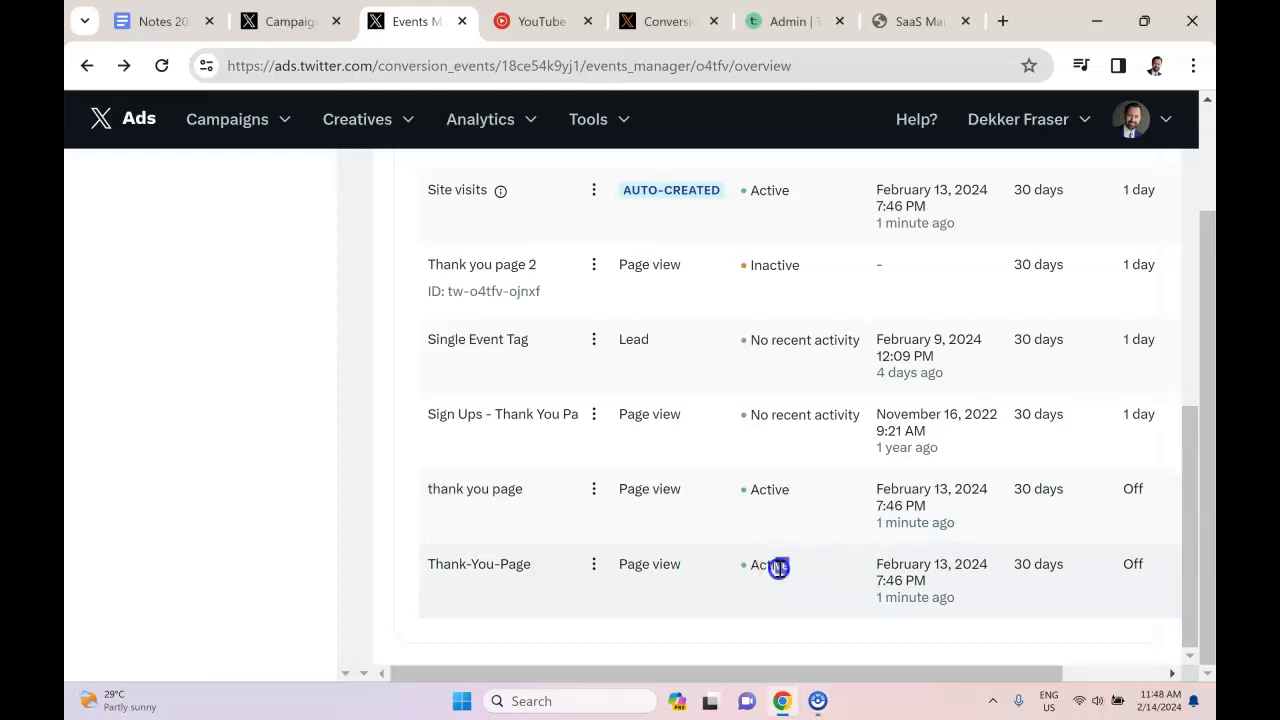
pyautogui.scroll(2, 786, 571)
pyautogui.moveTo(784, 572); pyautogui.dragTo(758, 617)
pyautogui.scroll(-2, 786, 571)
pyautogui.click(778, 564)
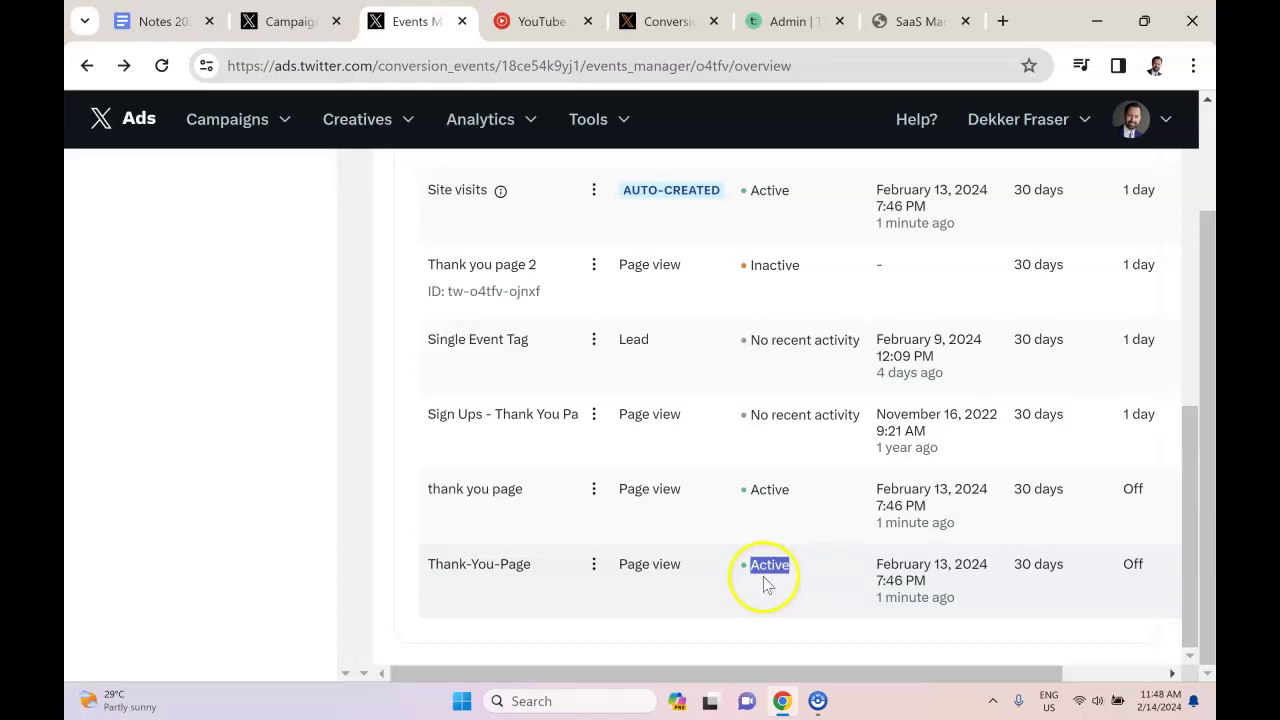
pyautogui.click(593, 568)
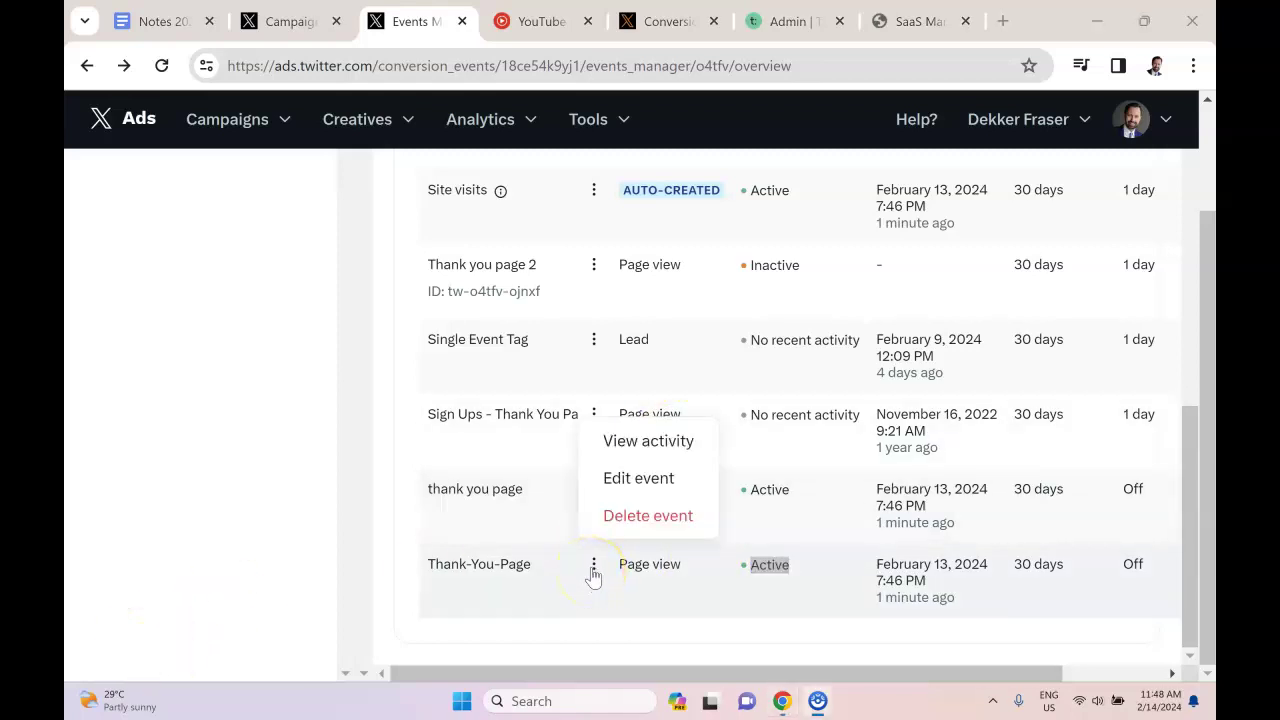
# - Open the event editor and keep post-engagement at 30 days and post-view attribution Off
pyautogui.click(648, 478)
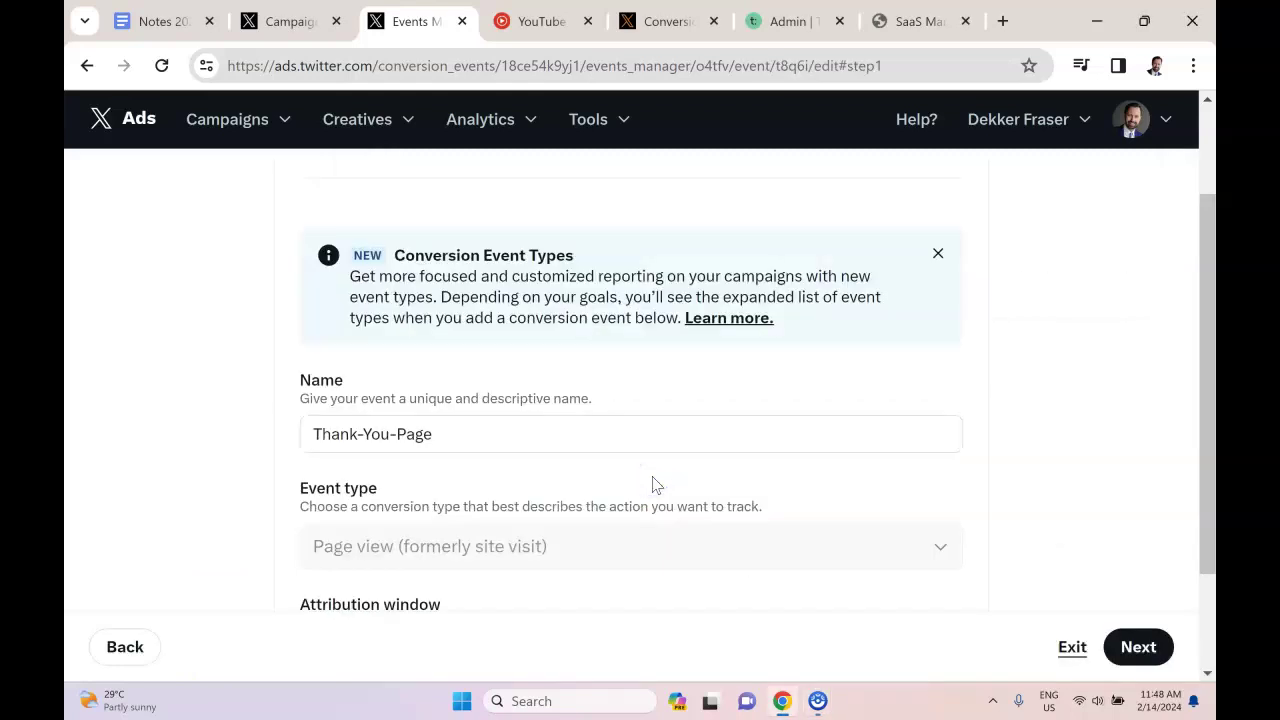
pyautogui.scroll(-2, 652, 485)
pyautogui.click(898, 556)
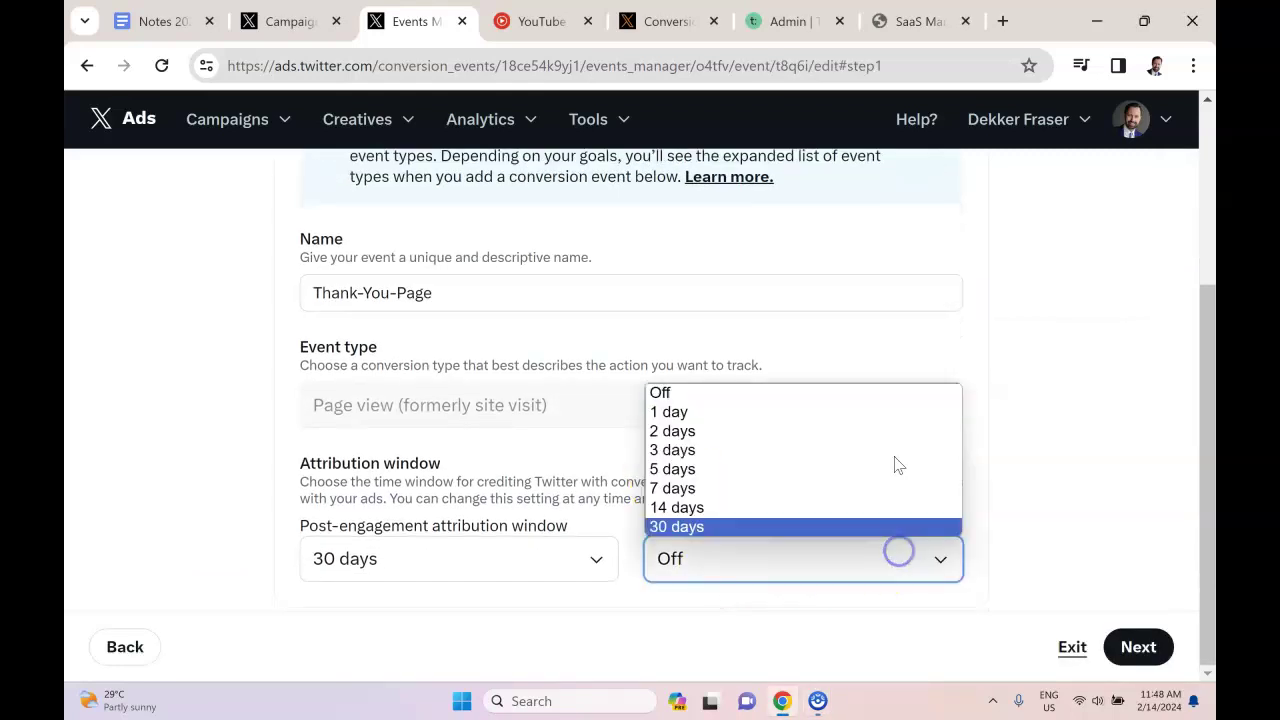
pyautogui.click(1049, 373)
pyautogui.click(590, 556)
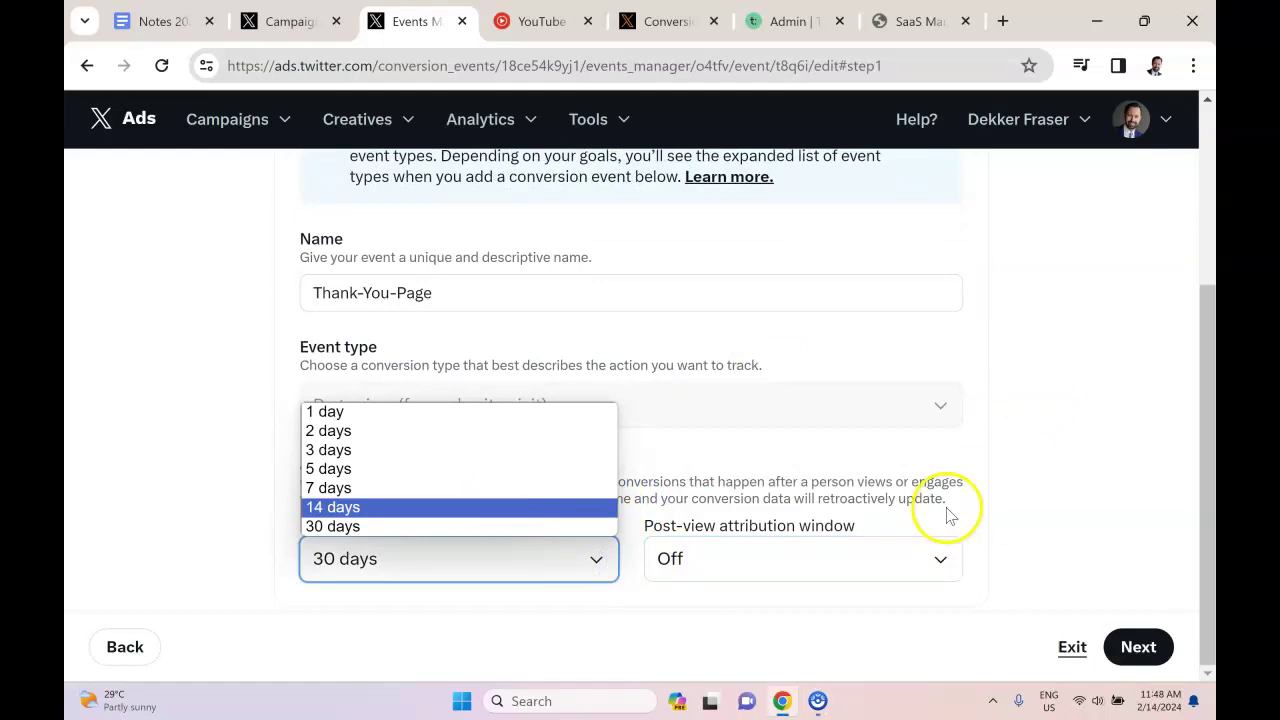
pyautogui.click(1100, 437)
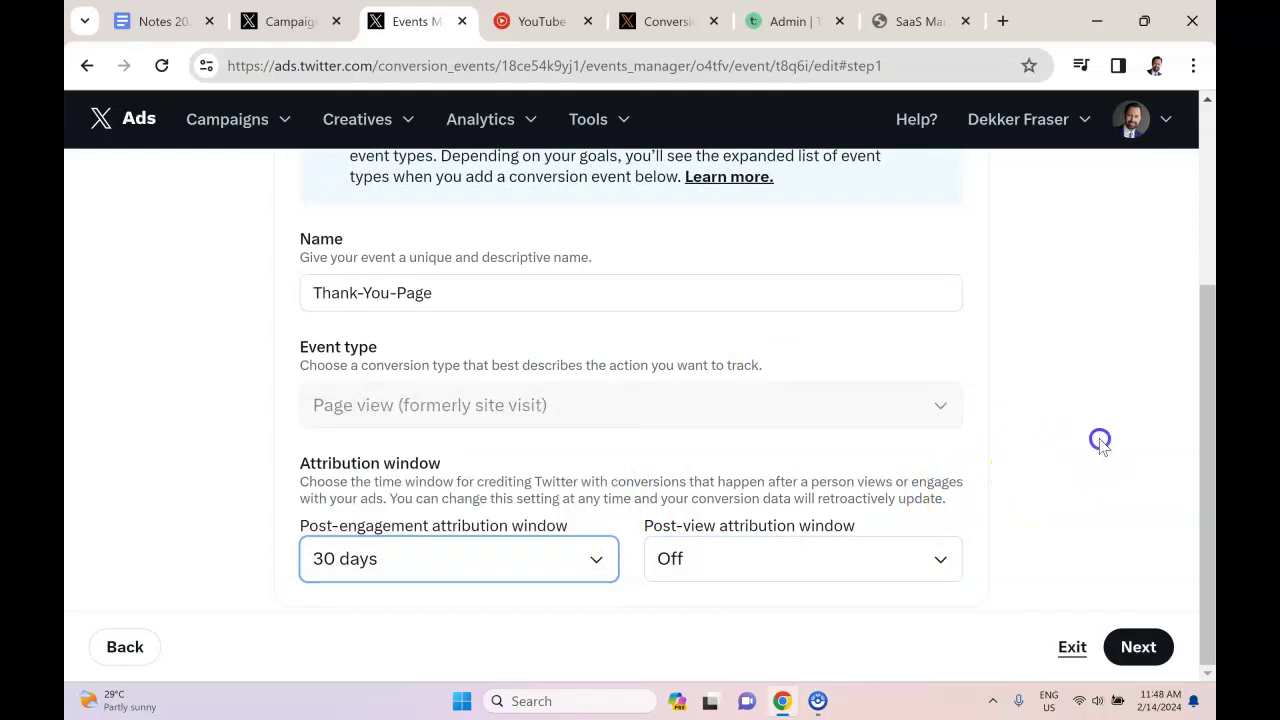
pyautogui.click(913, 570)
pyautogui.click(1100, 494)
# - Proceed to URL rules, then add and remove an extra empty URL condition
pyautogui.click(1138, 647)
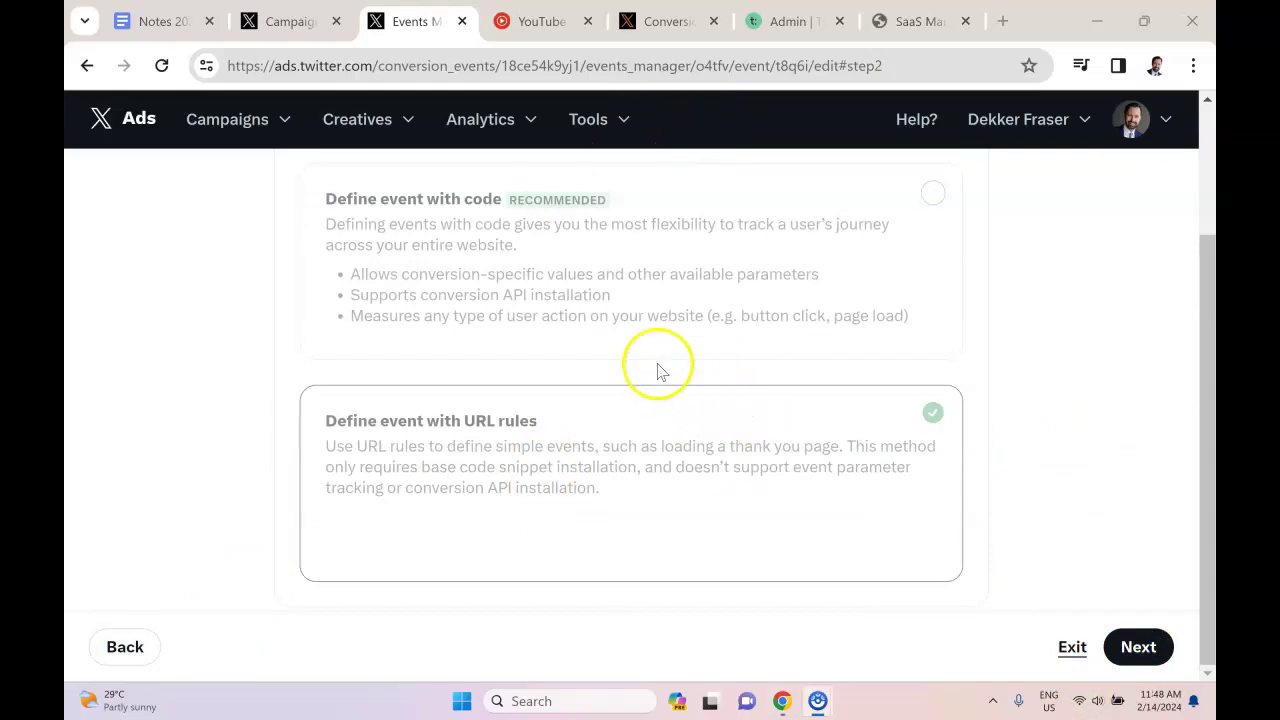
pyautogui.click(1138, 647)
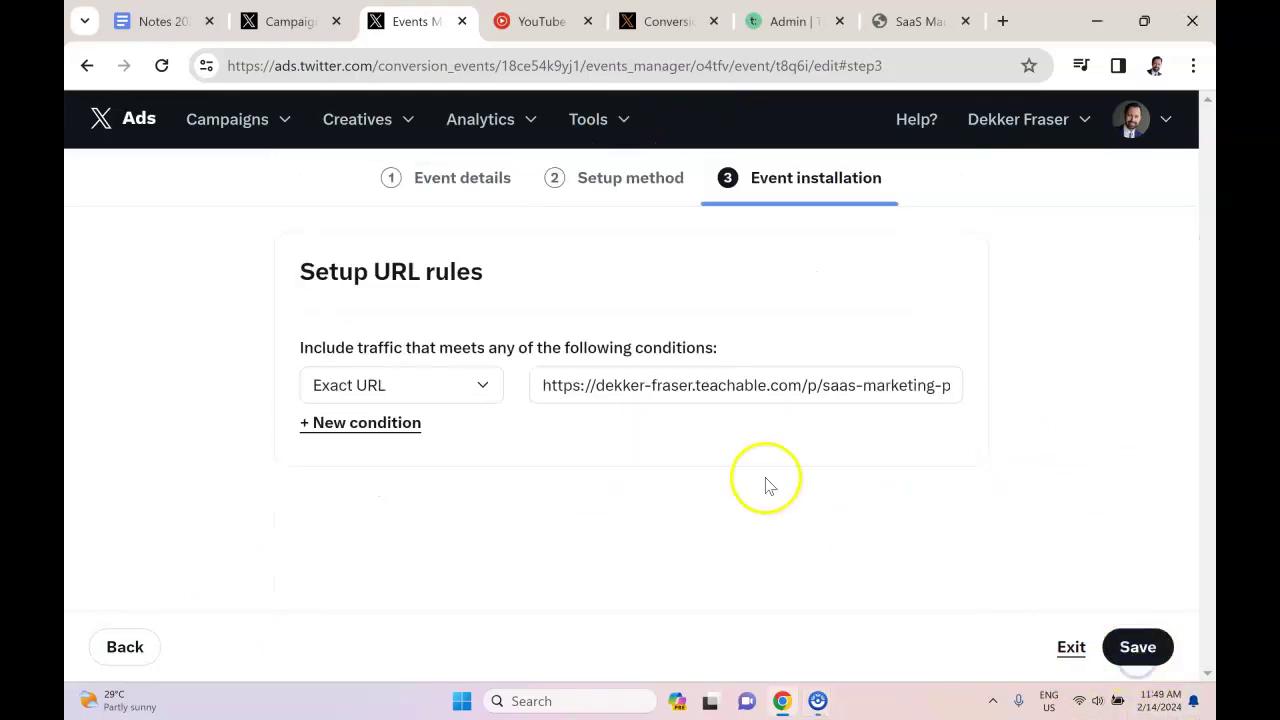
pyautogui.click(398, 432)
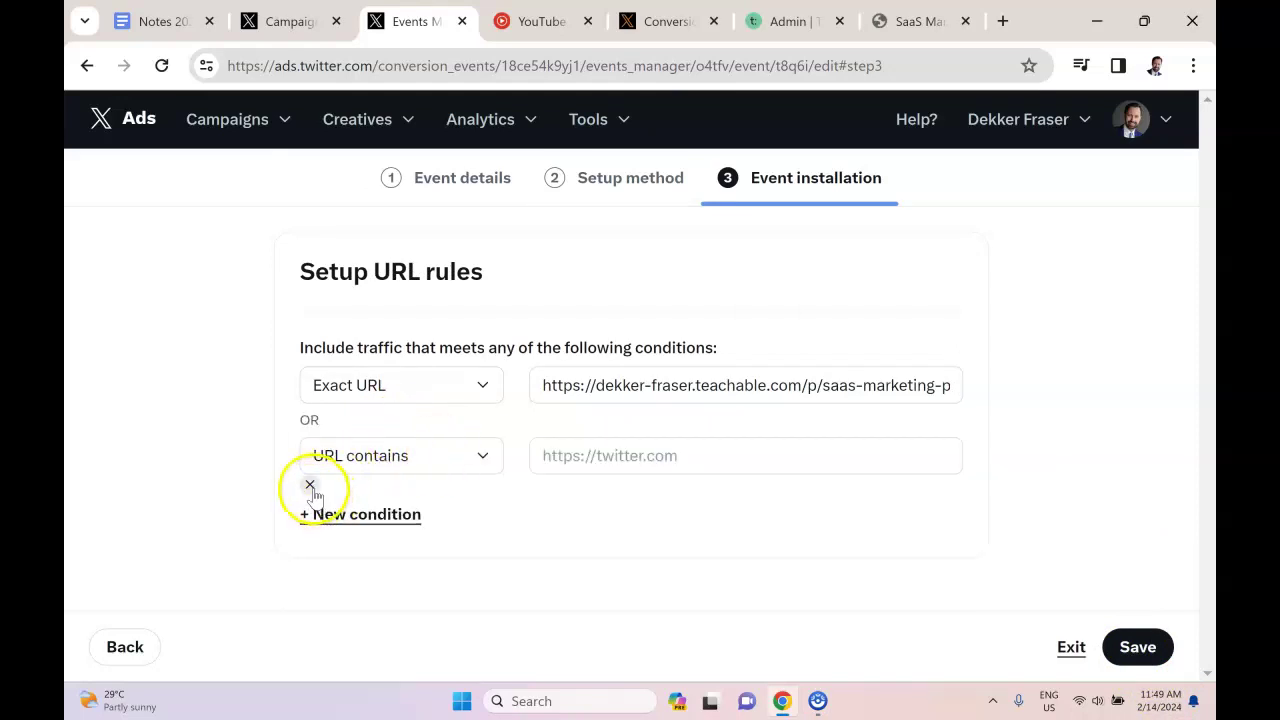
pyautogui.click(625, 453)
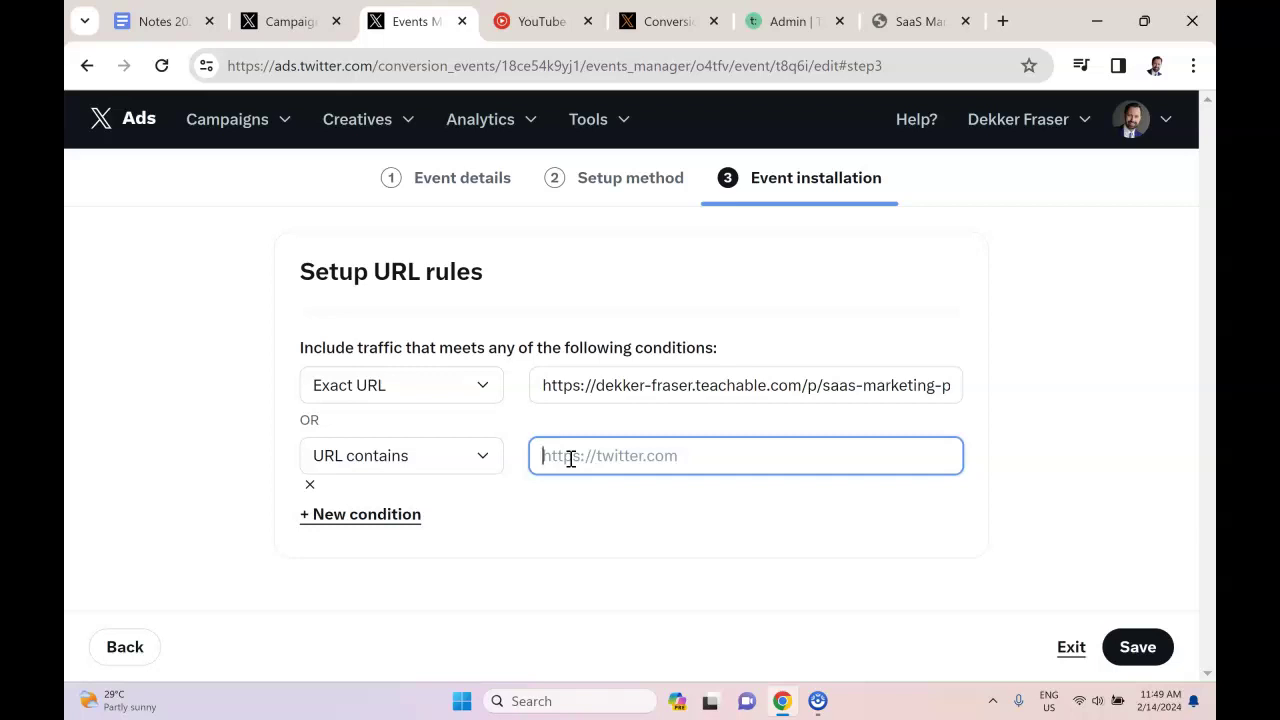
pyautogui.click(309, 487)
pyautogui.click(310, 517)
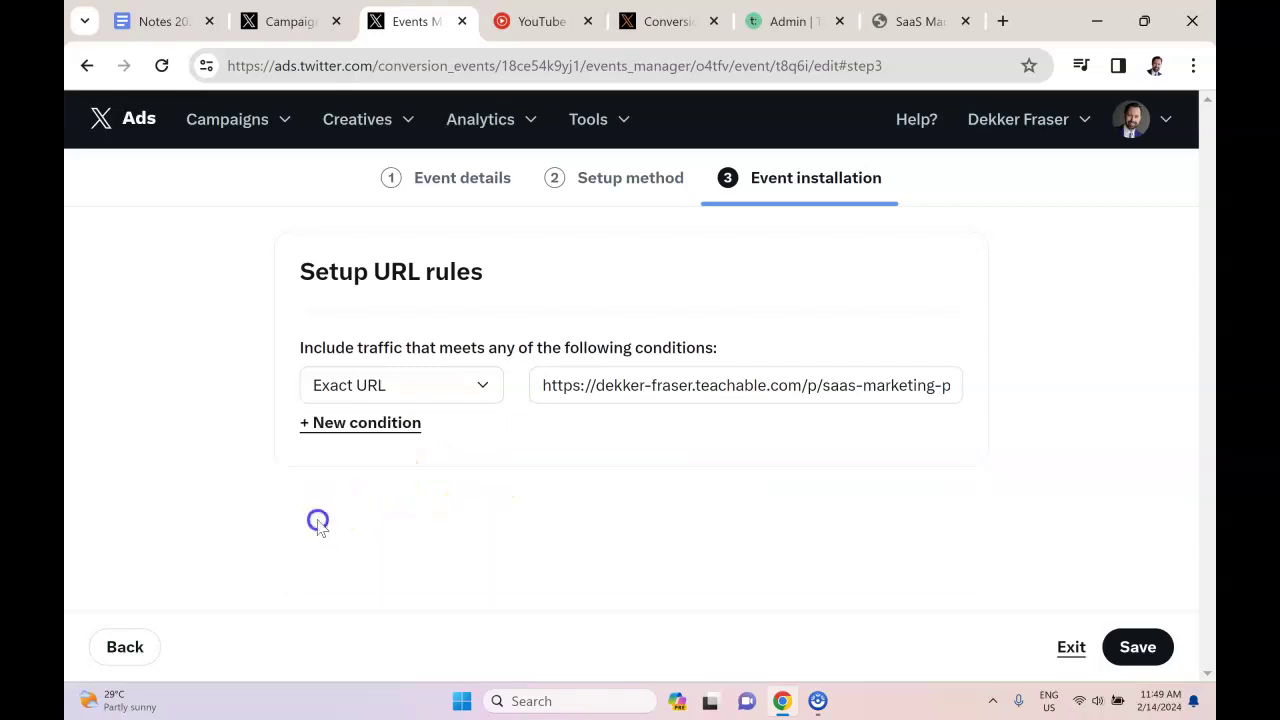
pyautogui.click(1071, 647)
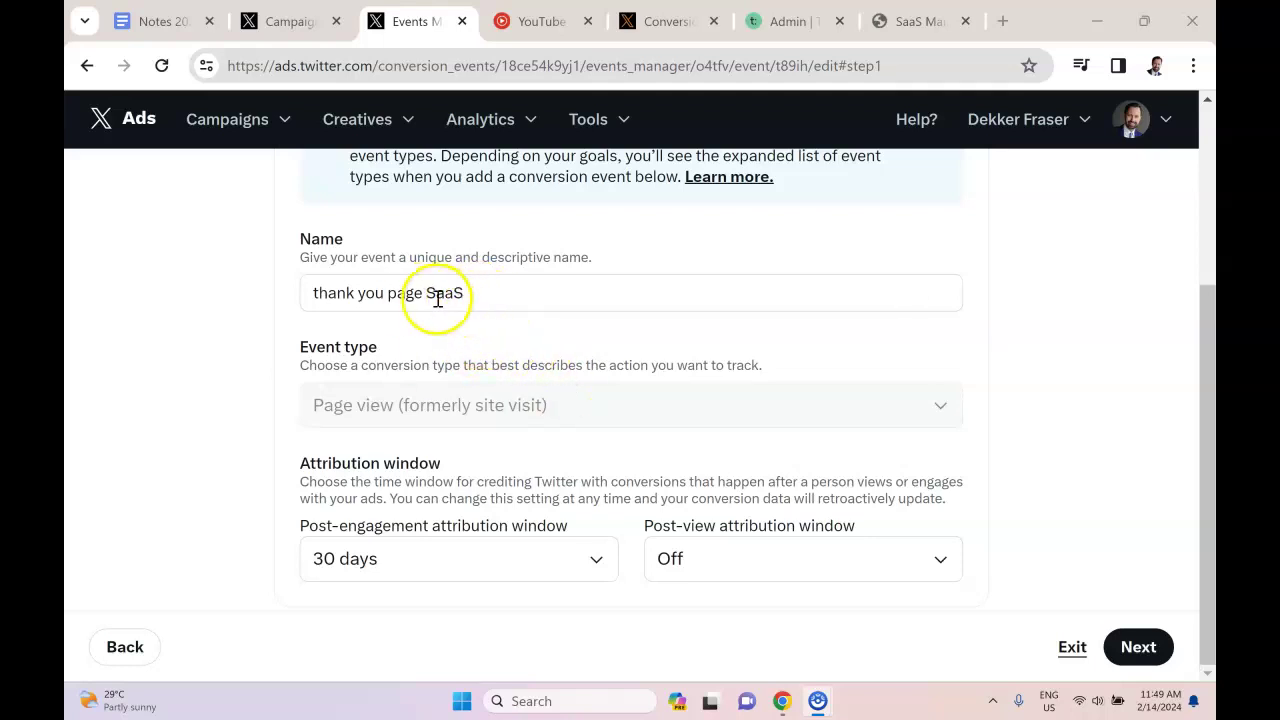
# - Adjust the event name to 'thank you page SaaS' and save it with the All website visits rule
pyautogui.moveTo(423, 292); pyautogui.dragTo(294, 300)
pyautogui.click(484, 292)
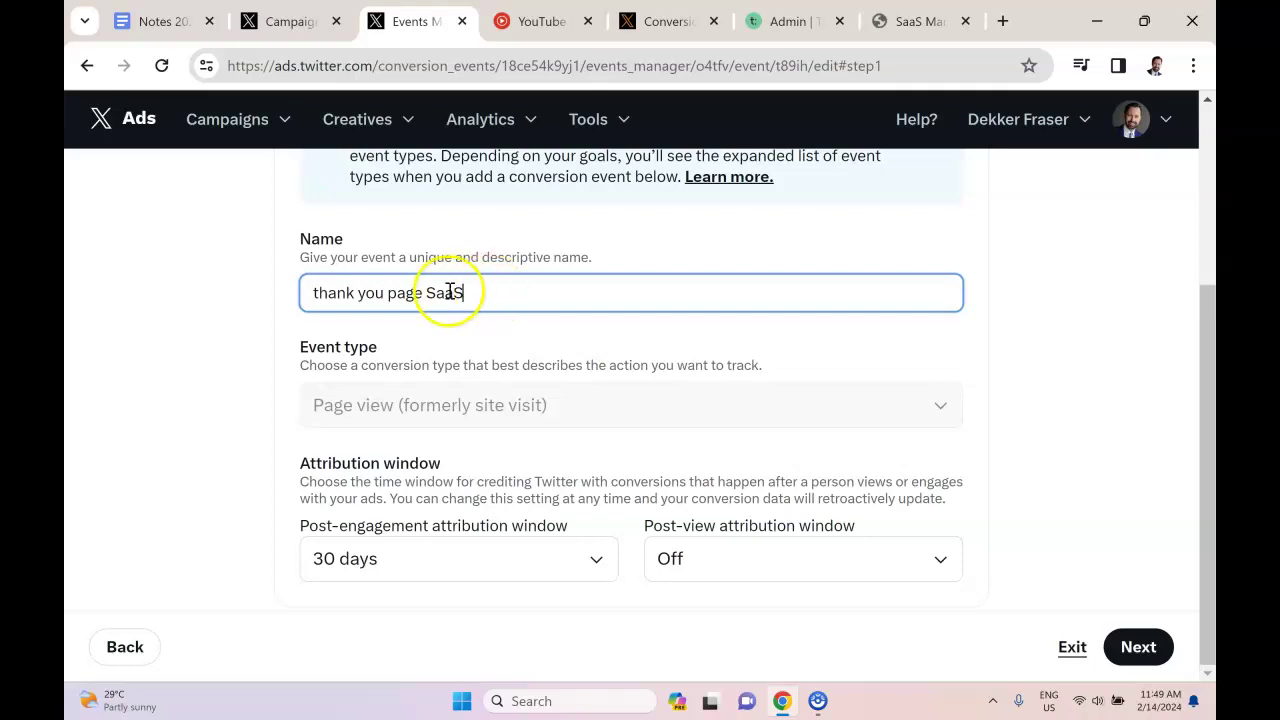
pyautogui.click(1138, 647)
pyautogui.click(1137, 647)
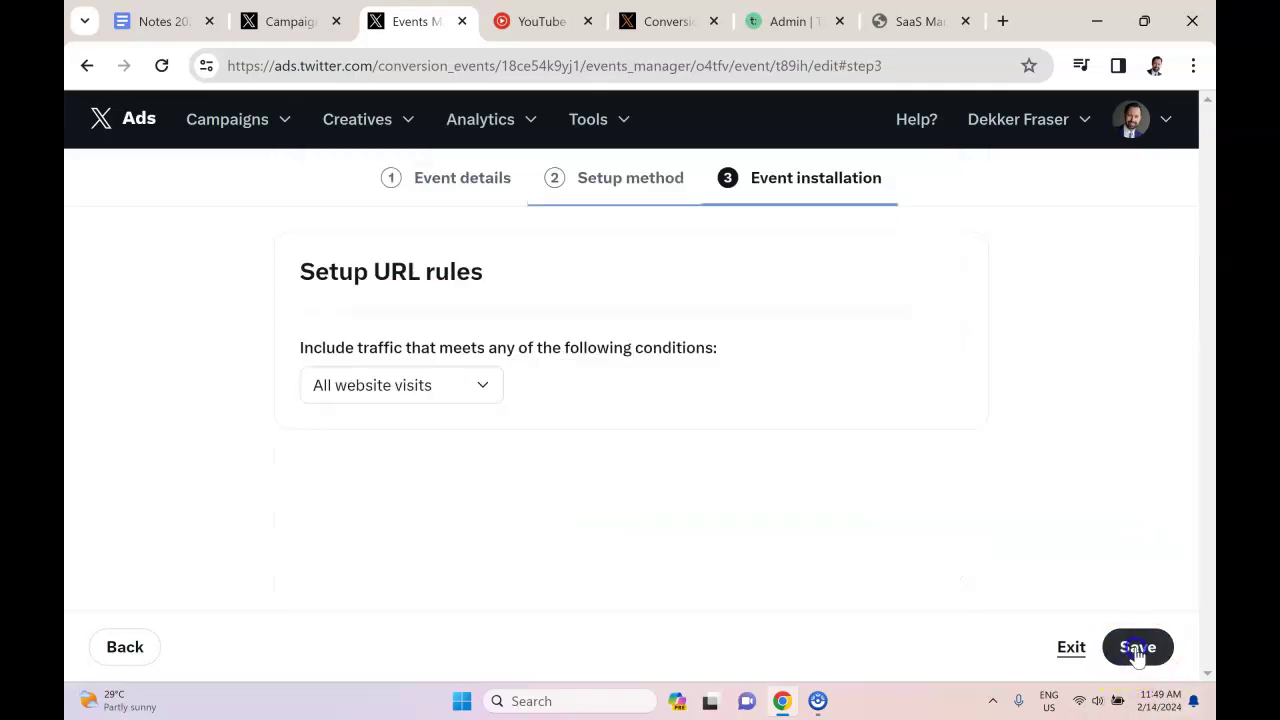
pyautogui.click(1137, 648)
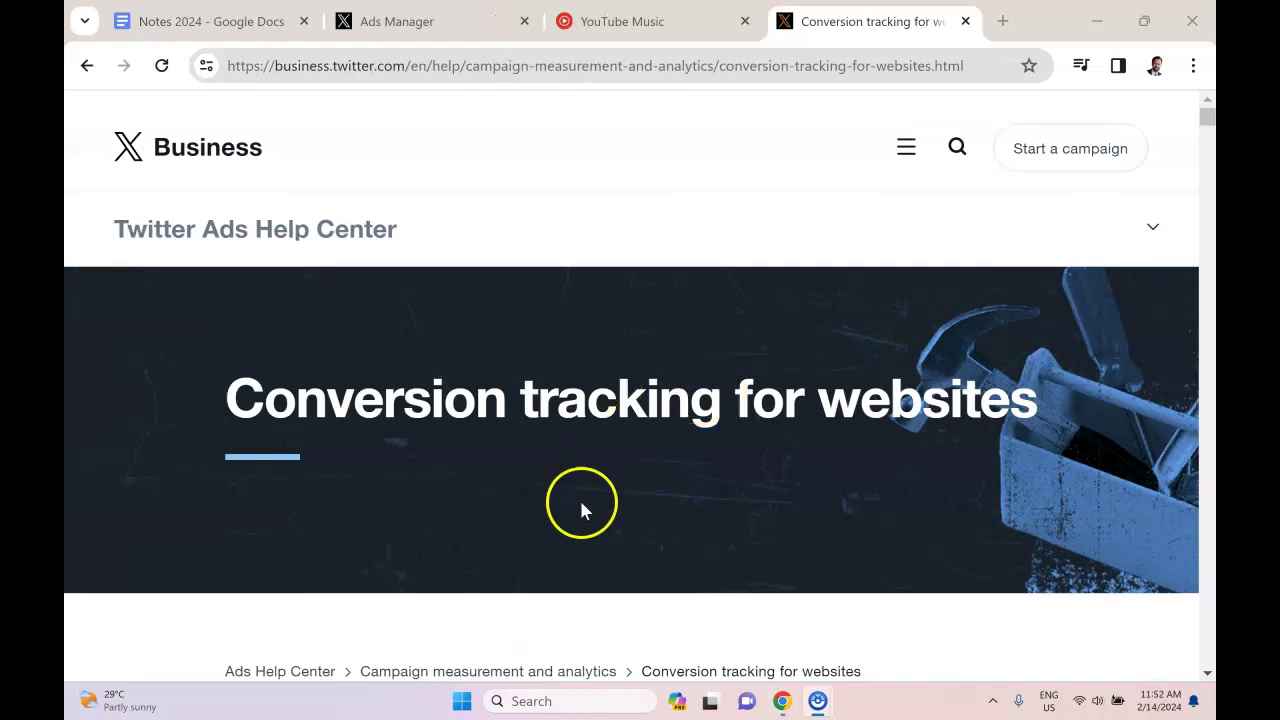
# - Scroll through the 'Conversion tracking for websites' article and select its title
pyautogui.scroll(-3, 580, 505)
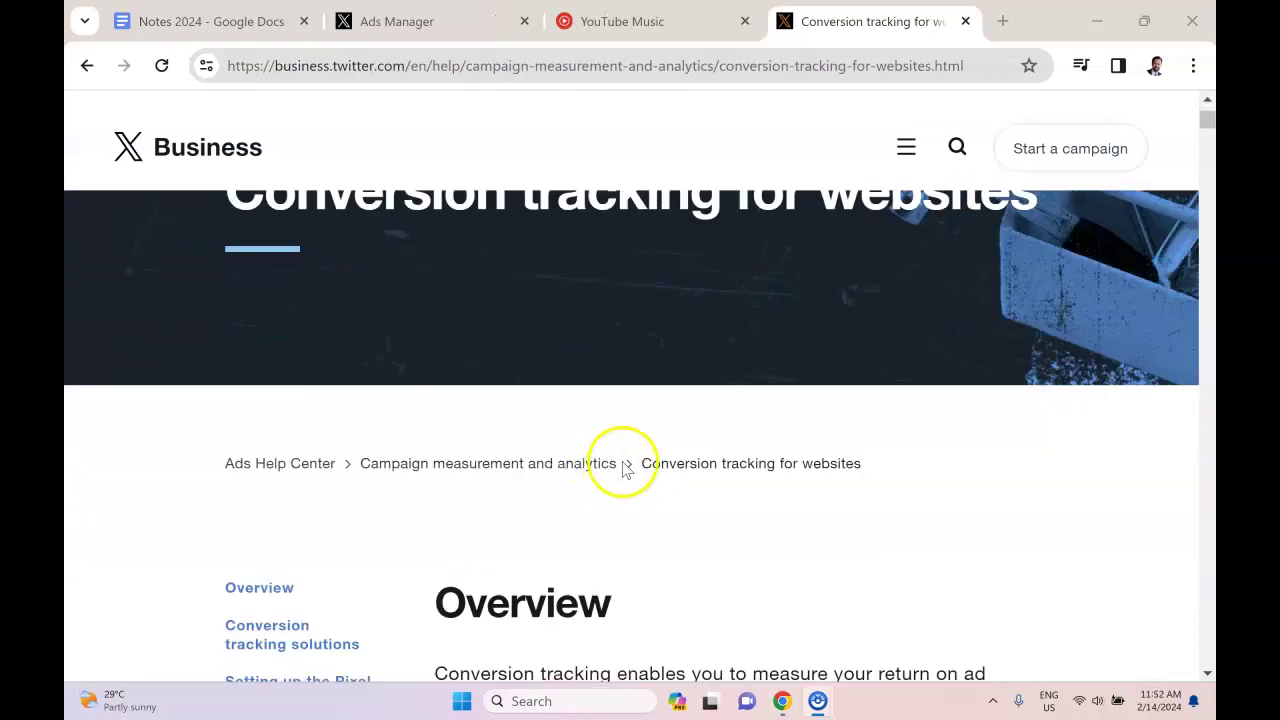
pyautogui.scroll(2, 551, 481)
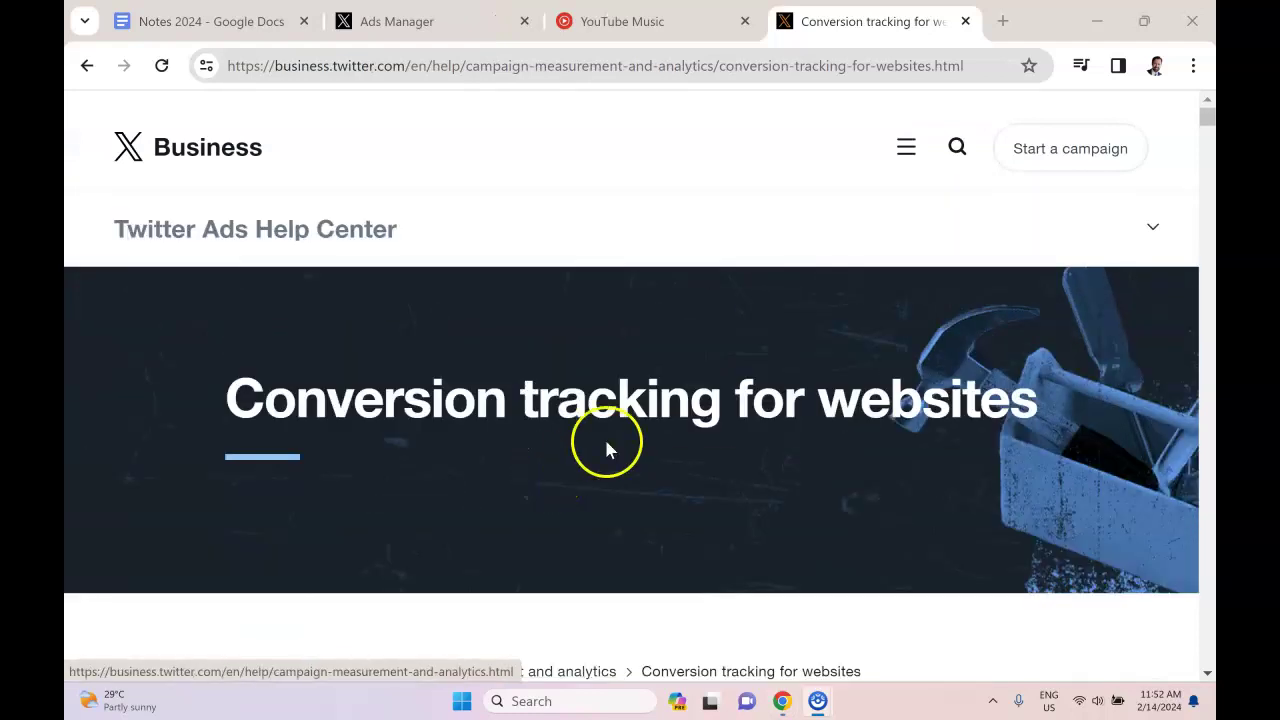
pyautogui.scroll(-2, 606, 446)
pyautogui.scroll(2, 677, 366)
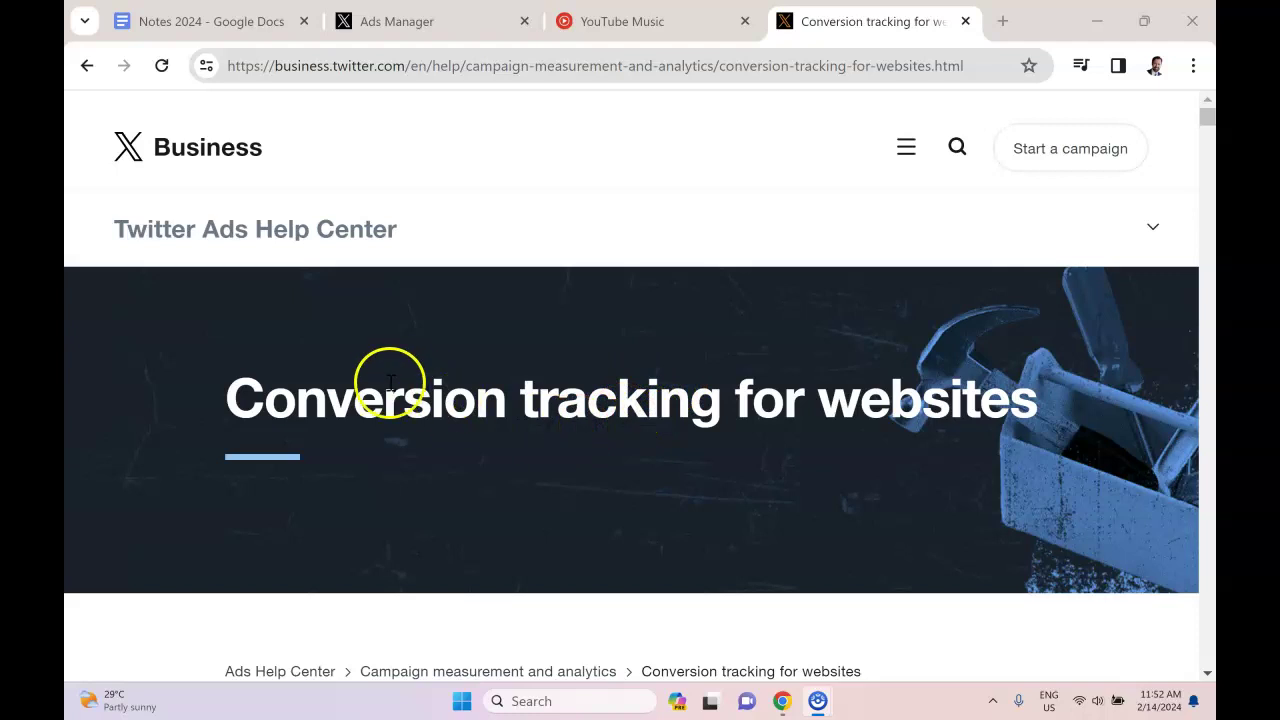
pyautogui.moveTo(230, 405); pyautogui.dragTo(1043, 408)
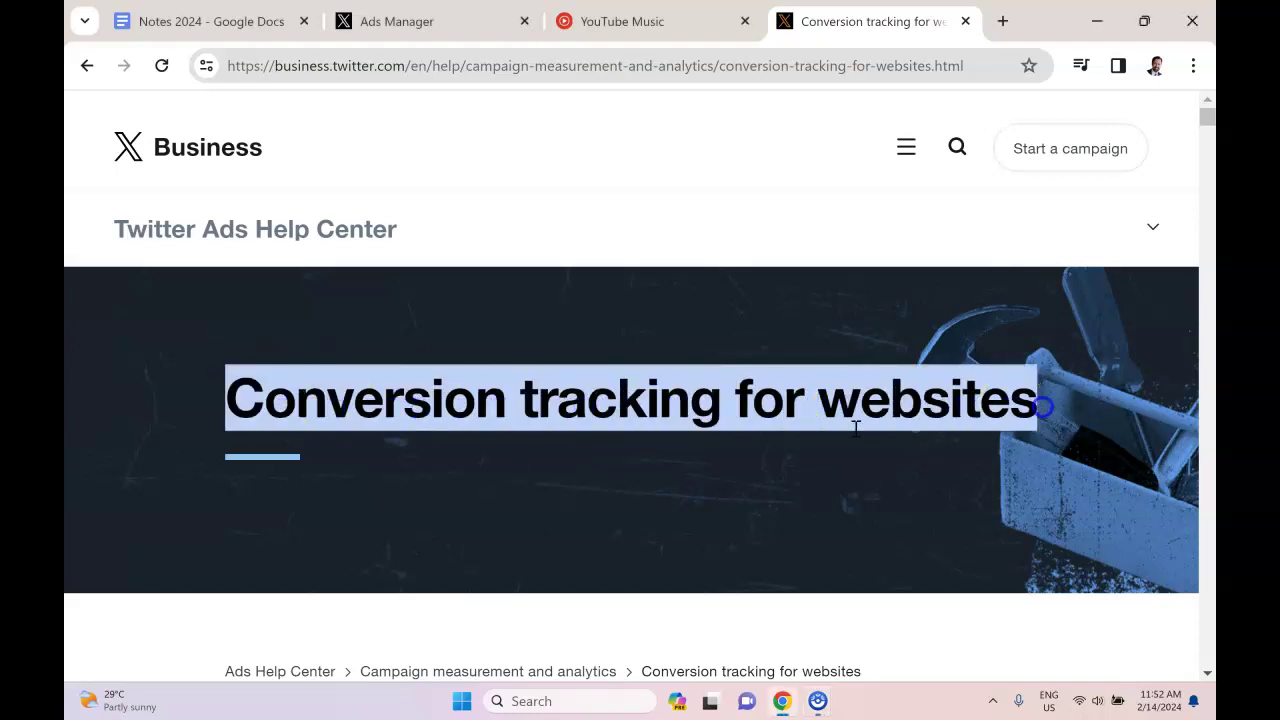
pyautogui.click(1043, 408)
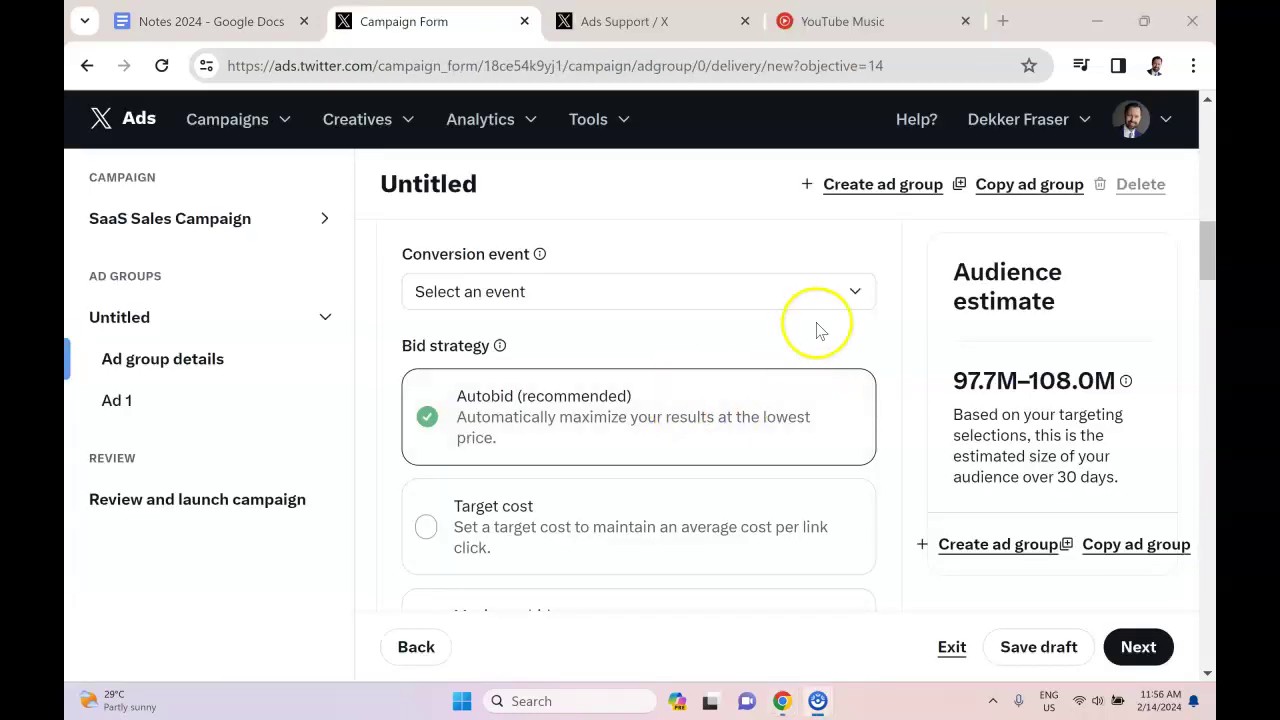
# - Start an Ads Support direct message, then return to the campaign form's Bid strategy section
pyautogui.click(928, 141)
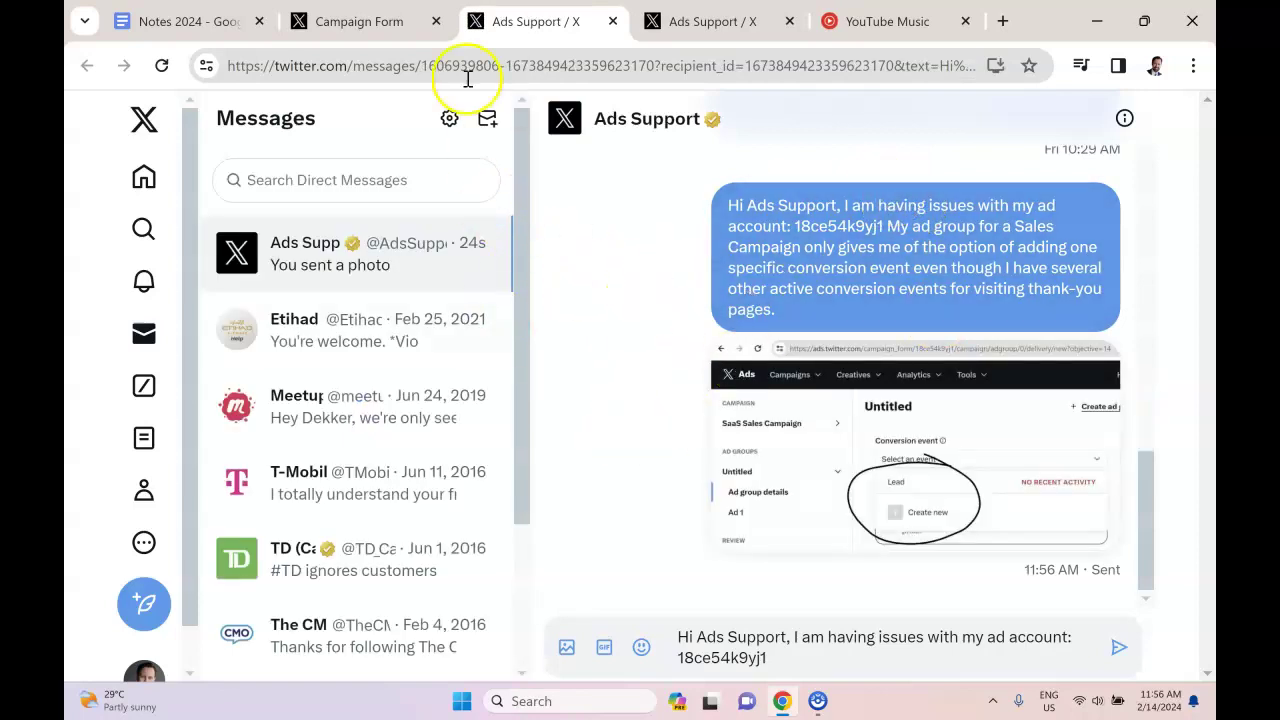
pyautogui.click(400, 22)
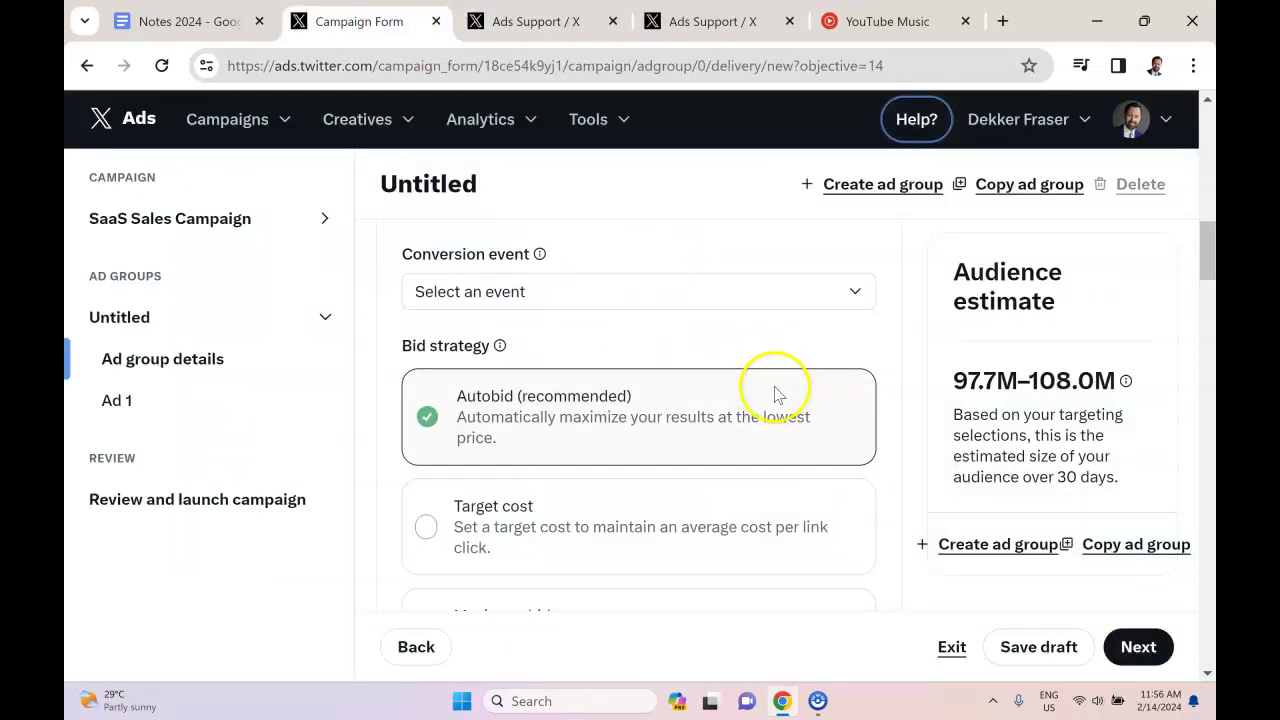
pyautogui.scroll(-1, 728, 440)
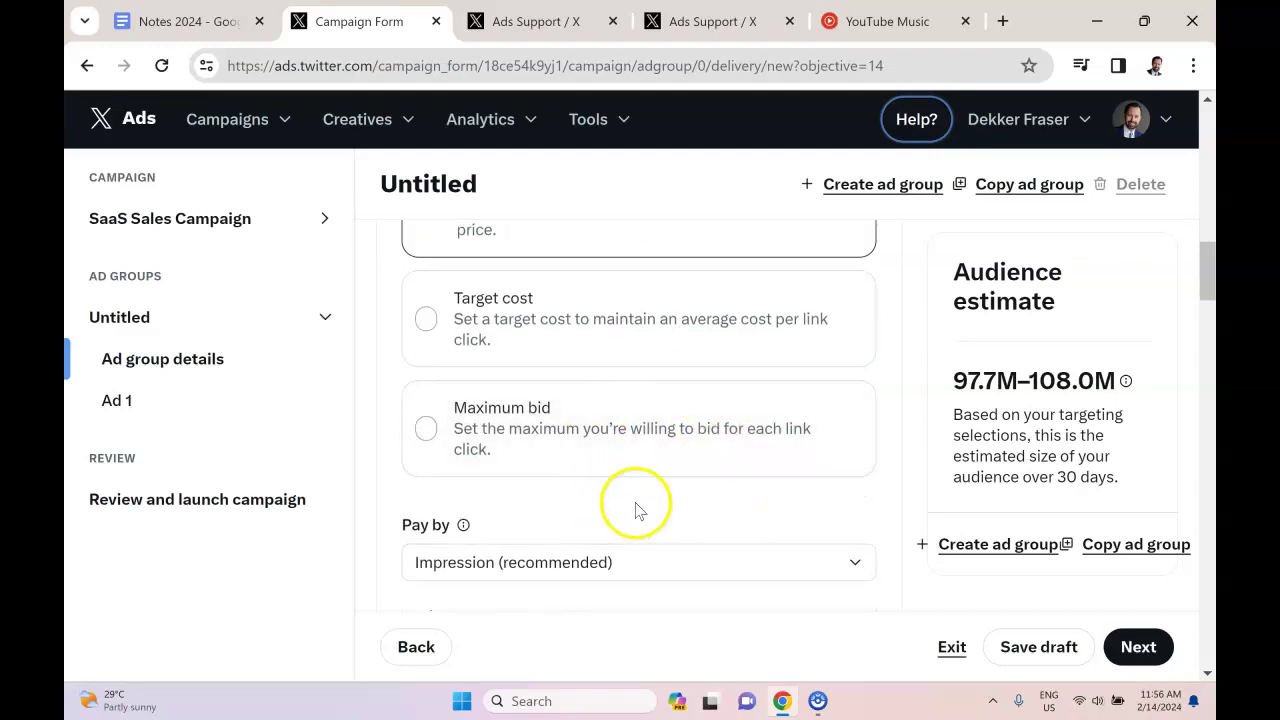
pyautogui.scroll(-1, 626, 520)
pyautogui.scroll(2, 624, 528)
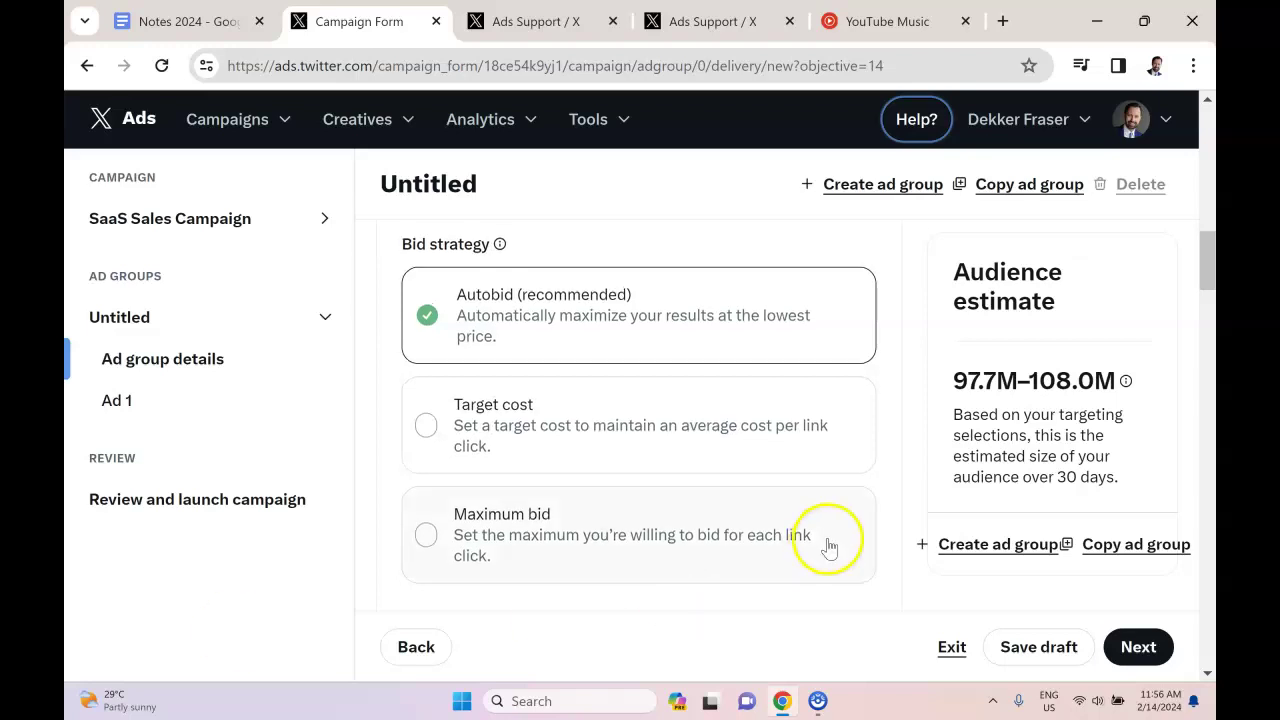
pyautogui.scroll(1, 829, 543)
pyautogui.scroll(-1, 829, 543)
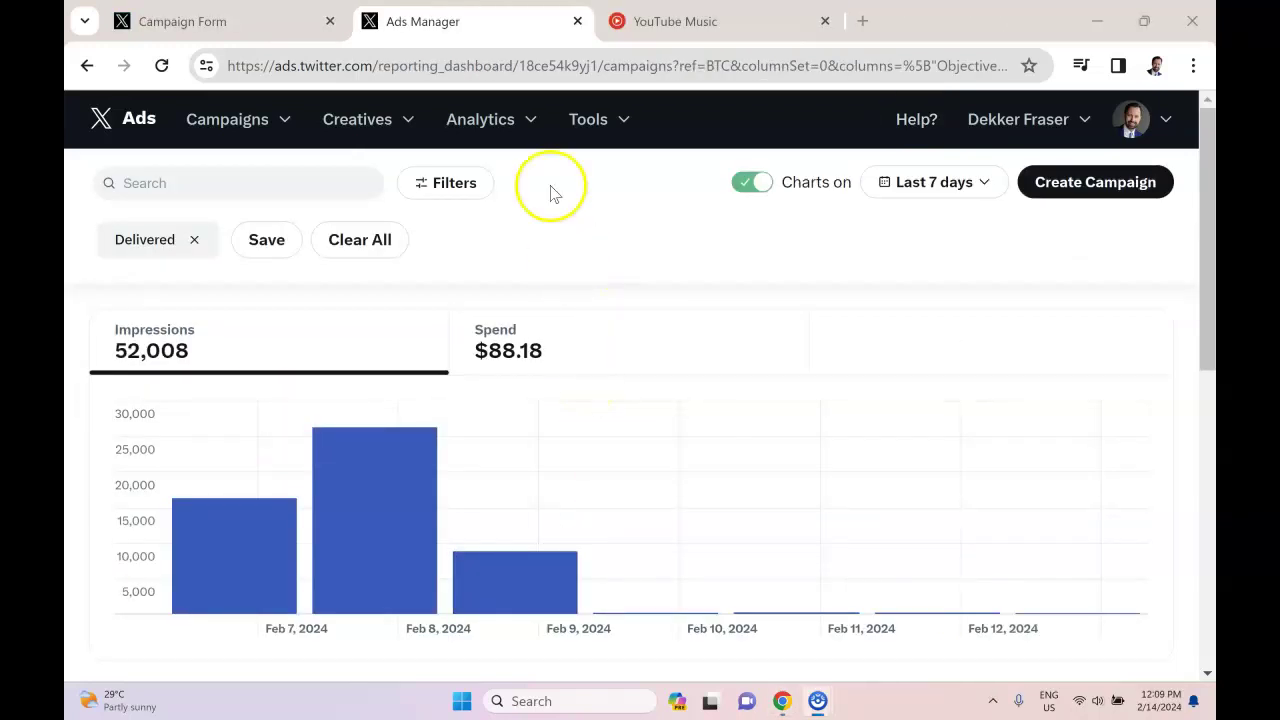
# - Go to Events manager from the advertising tools menu
pyautogui.click(610, 130)
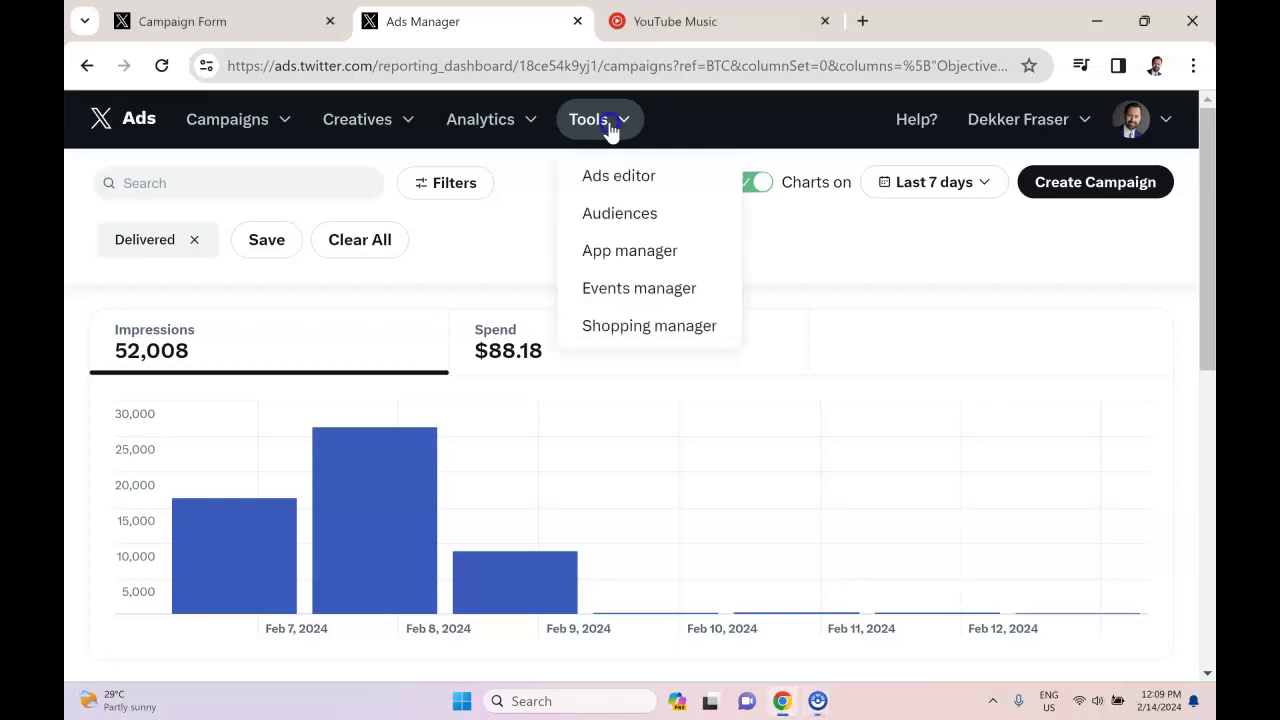
pyautogui.click(638, 186)
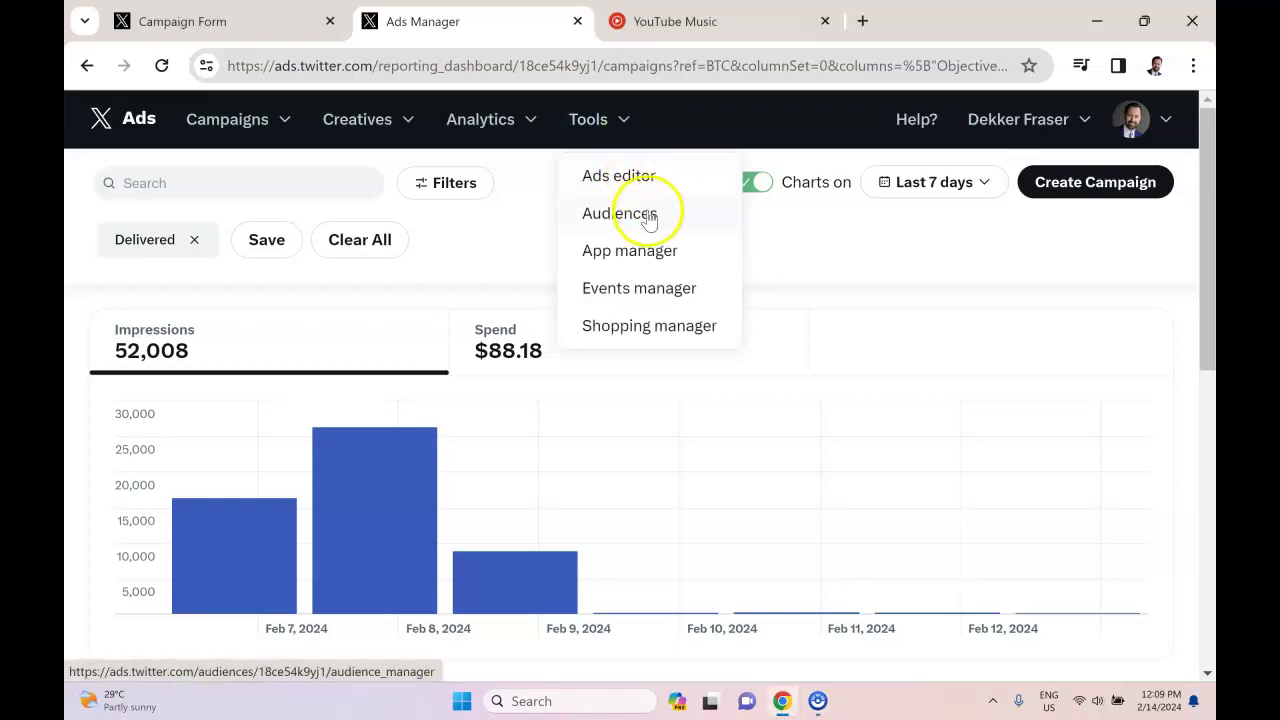
pyautogui.click(652, 289)
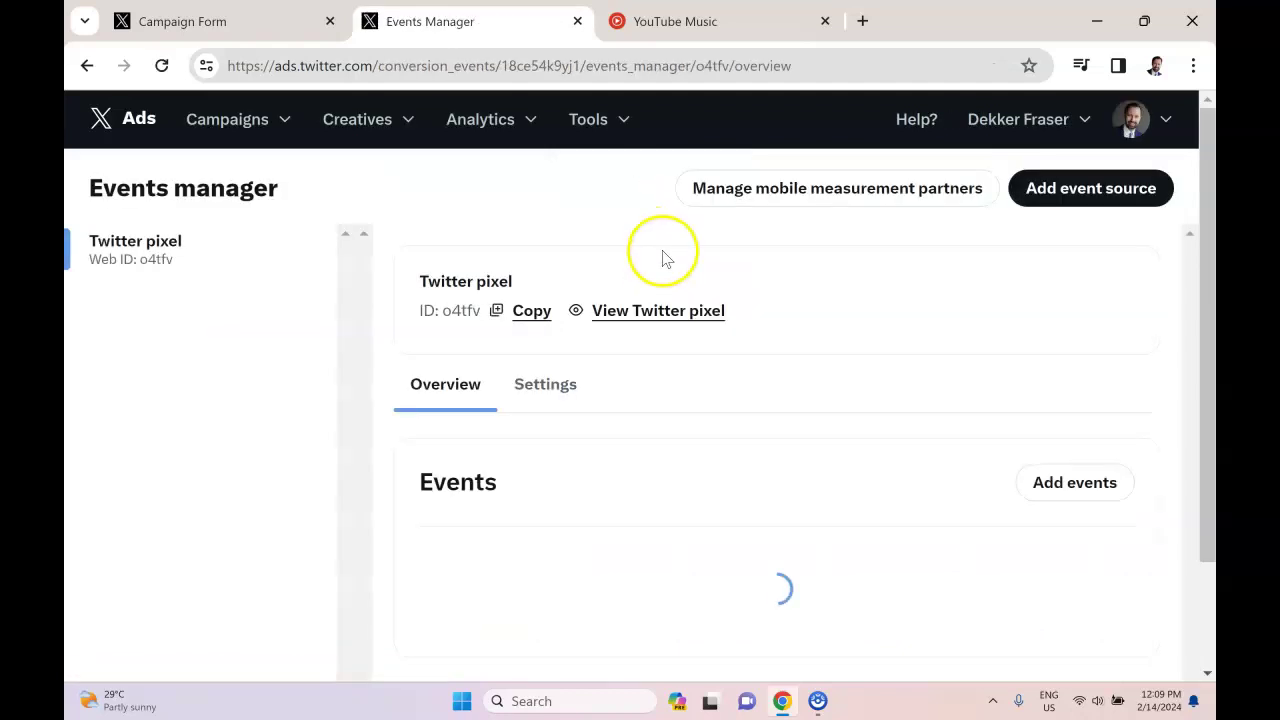
# - Scroll through the events list and highlight the Thank-You-Page-SaaS Page view event
pyautogui.scroll(-1, 665, 370)
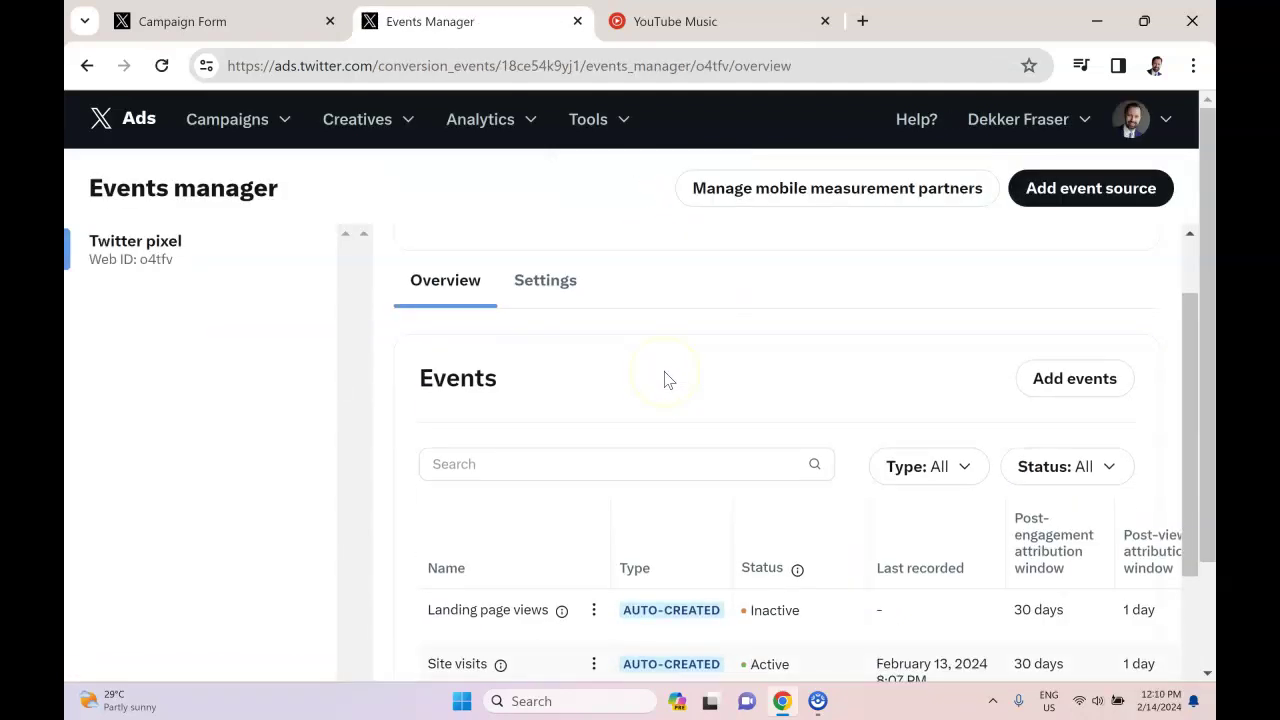
pyautogui.scroll(-4, 665, 378)
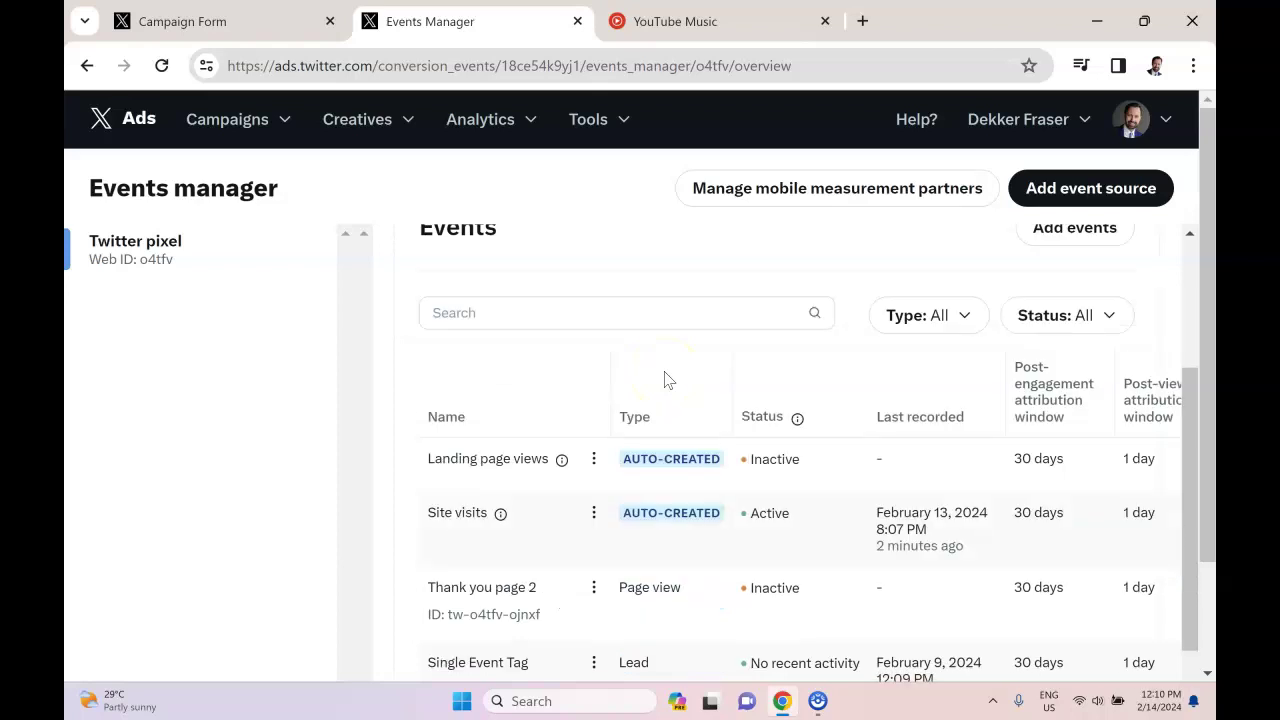
pyautogui.scroll(-1, 918, 436)
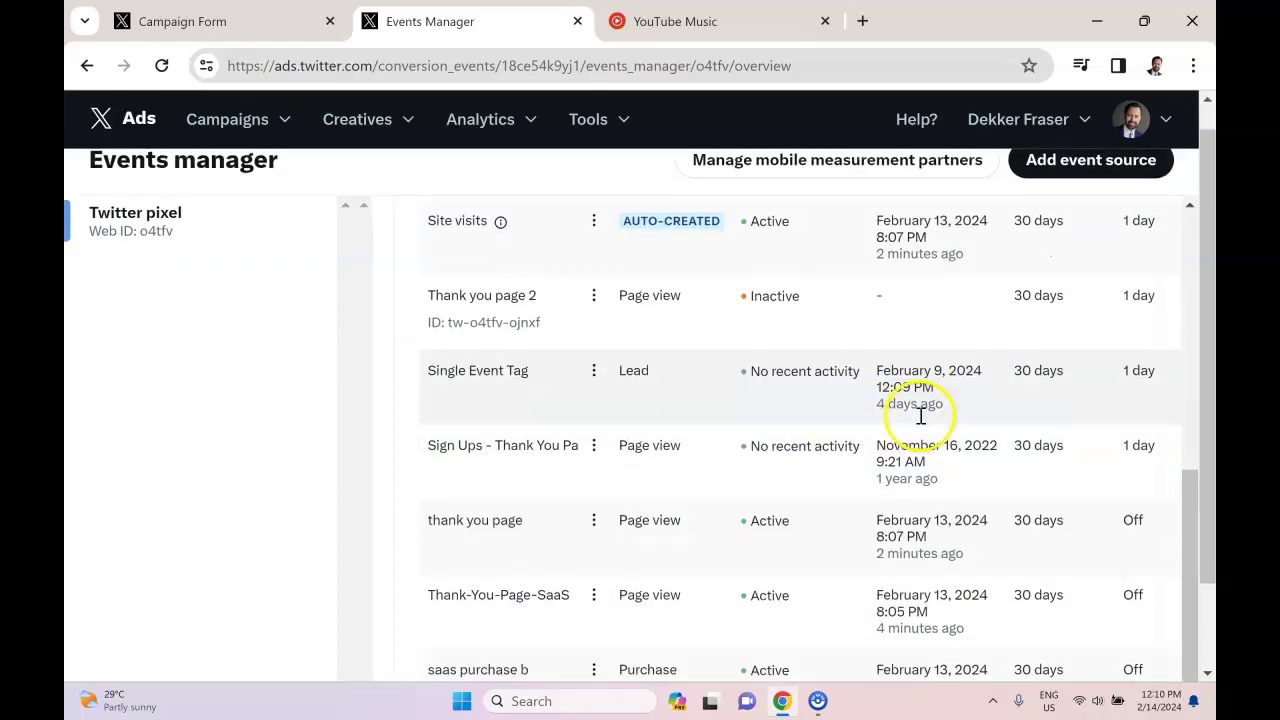
pyautogui.scroll(5, 880, 430)
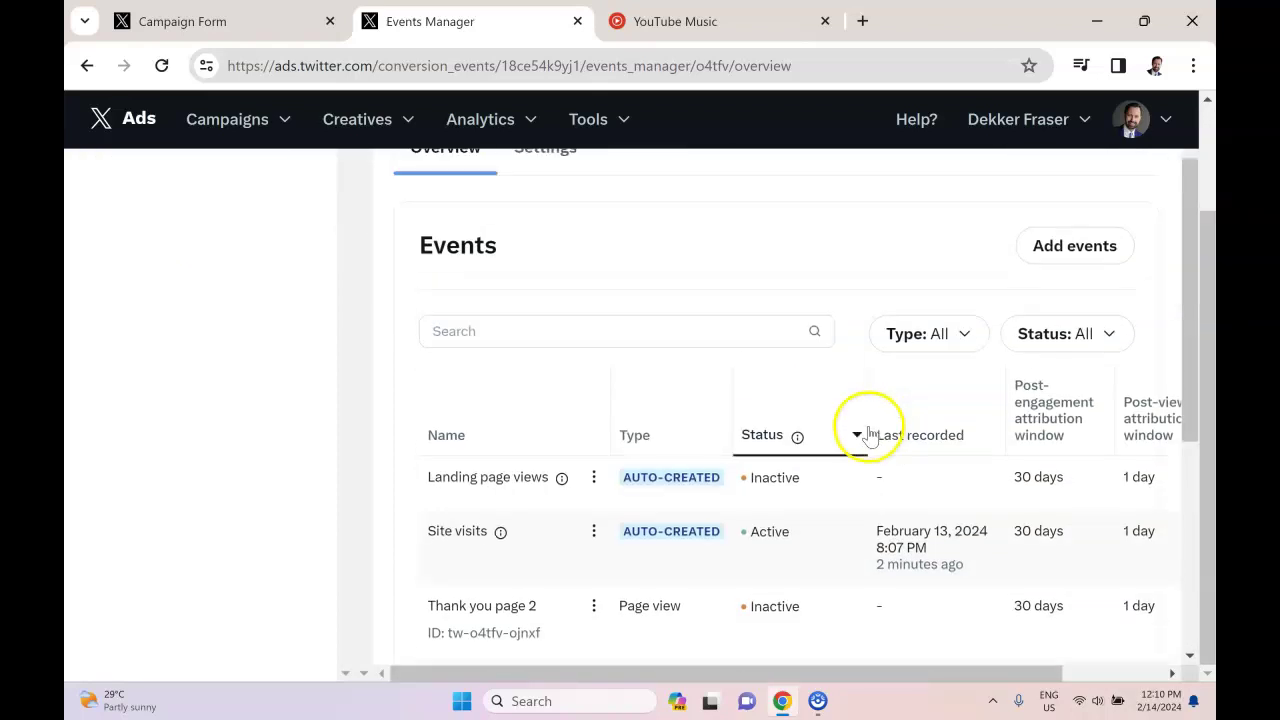
pyautogui.scroll(-4, 870, 432)
pyautogui.scroll(2, 868, 426)
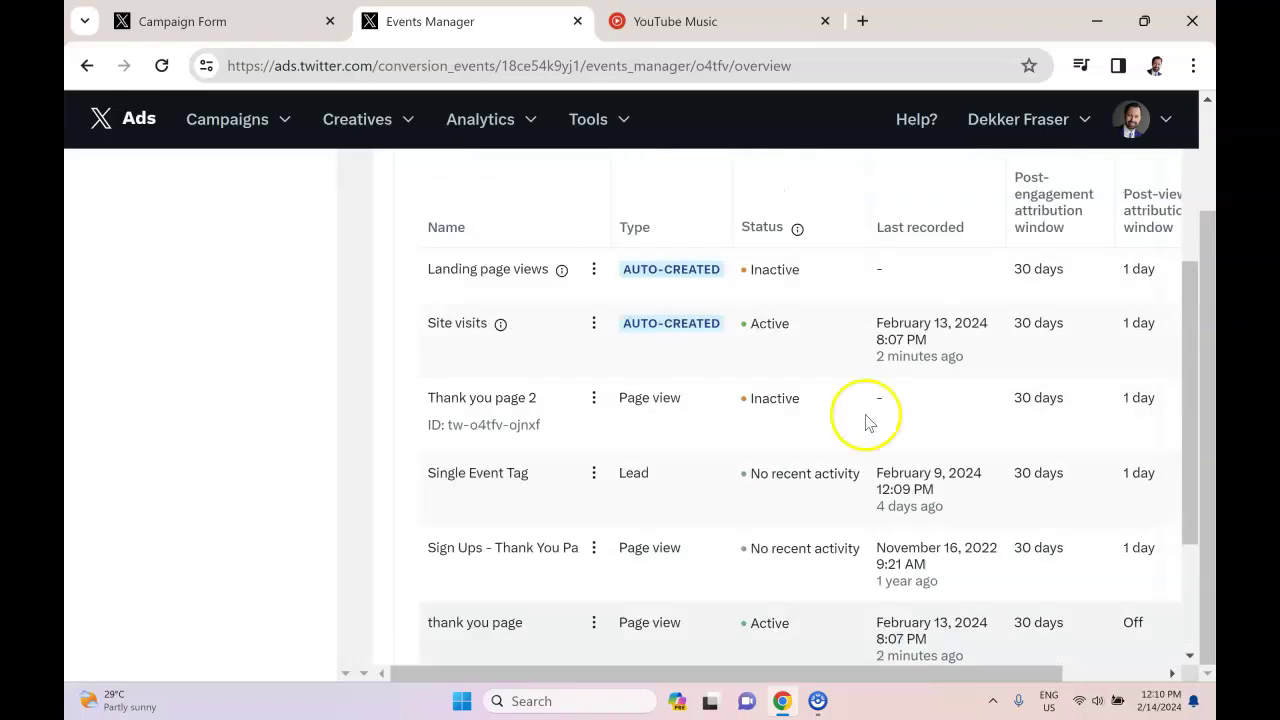
pyautogui.scroll(-1, 700, 350)
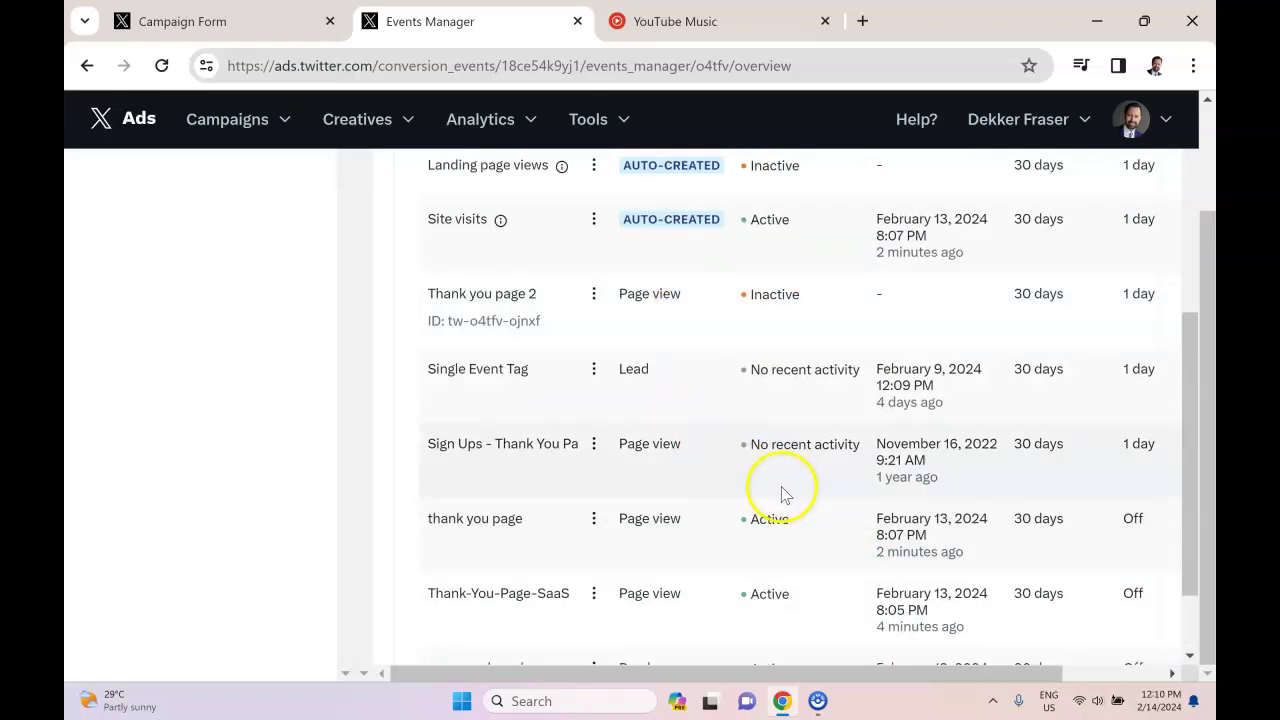
pyautogui.scroll(-1, 766, 489)
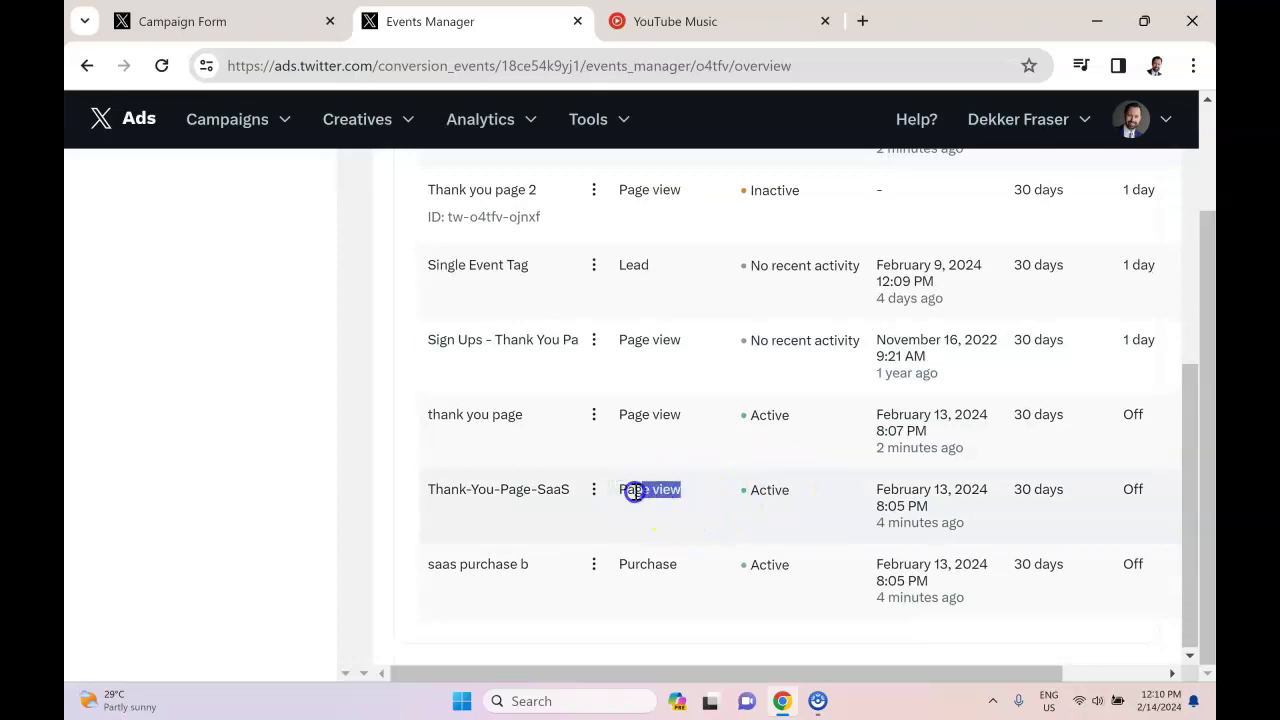
pyautogui.scroll(3, 660, 500)
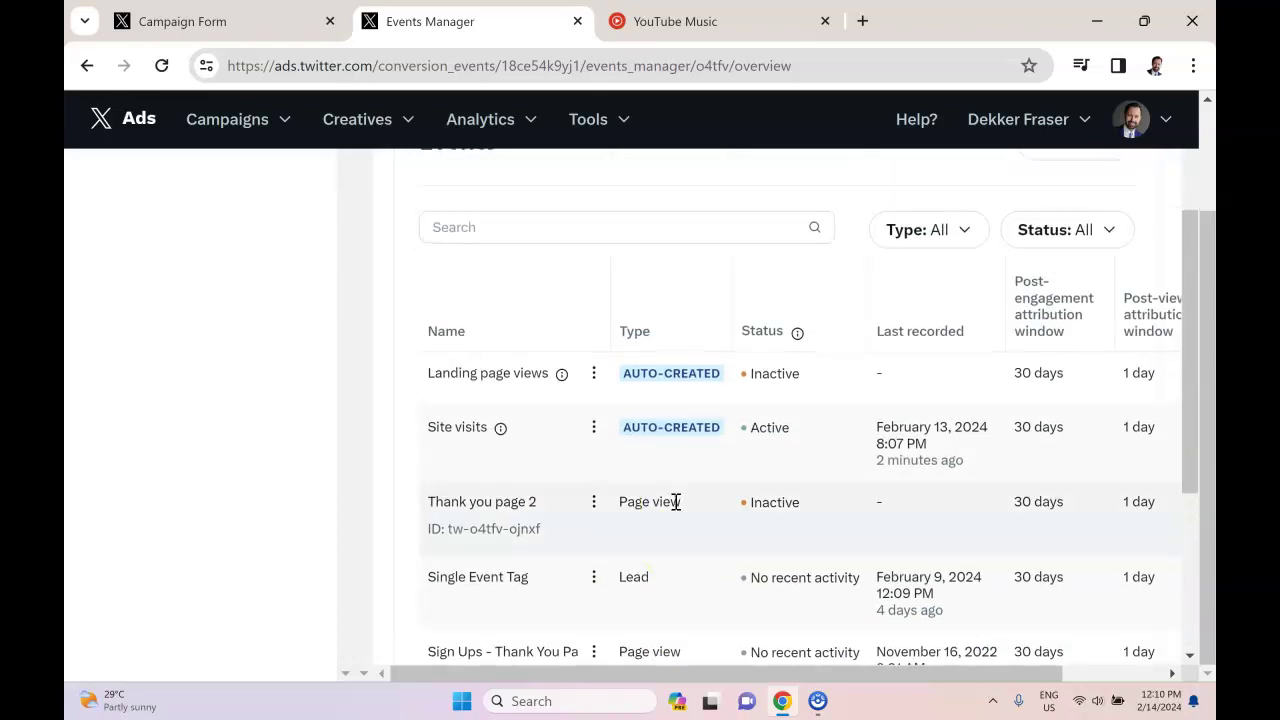
pyautogui.scroll(-1, 674, 500)
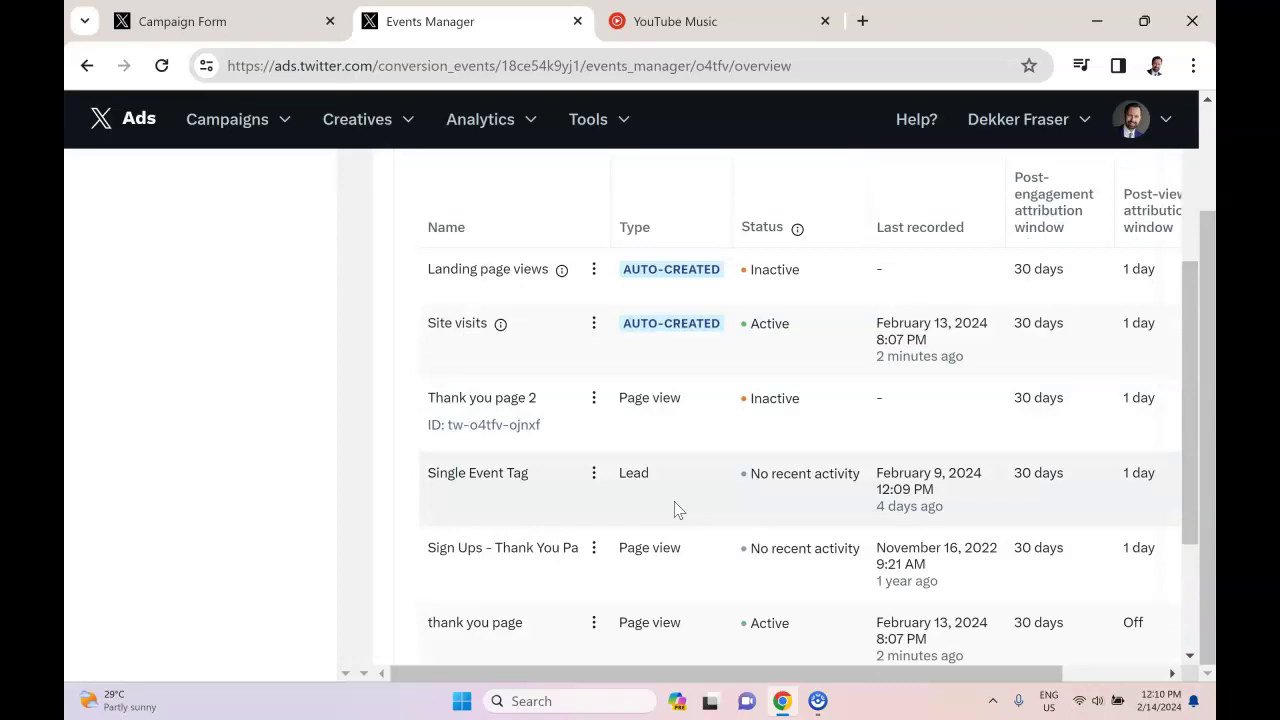
pyautogui.scroll(-2, 674, 510)
pyautogui.tripleClick(677, 500)
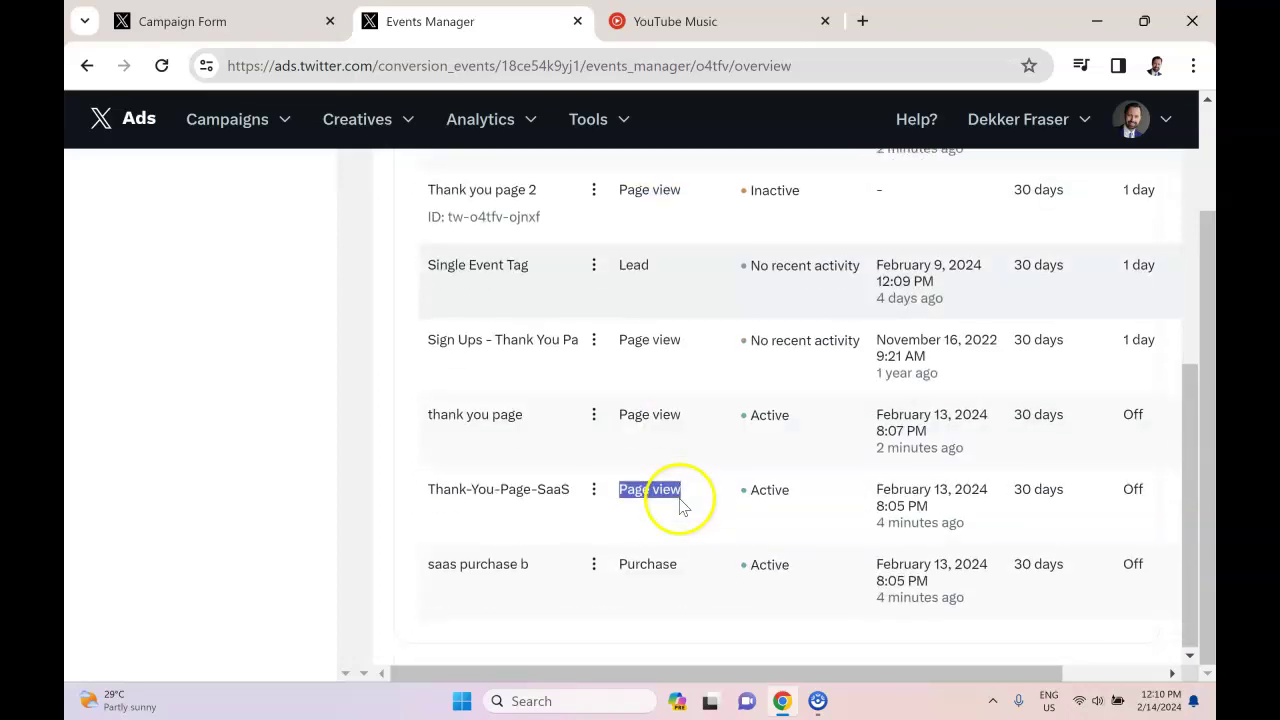
pyautogui.click(723, 497)
# - Highlight the saas purchase b event name, then head back toward the Events manager overview
pyautogui.scroll(2, 723, 497)
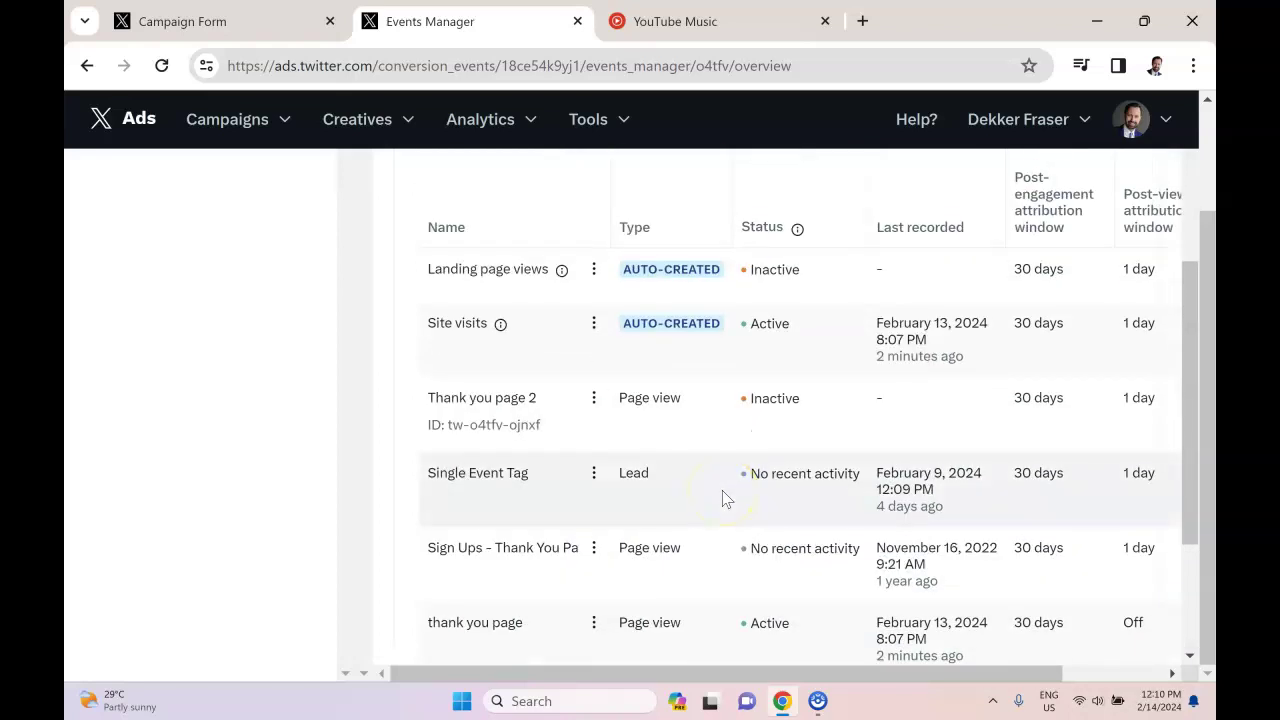
pyautogui.scroll(-1, 723, 495)
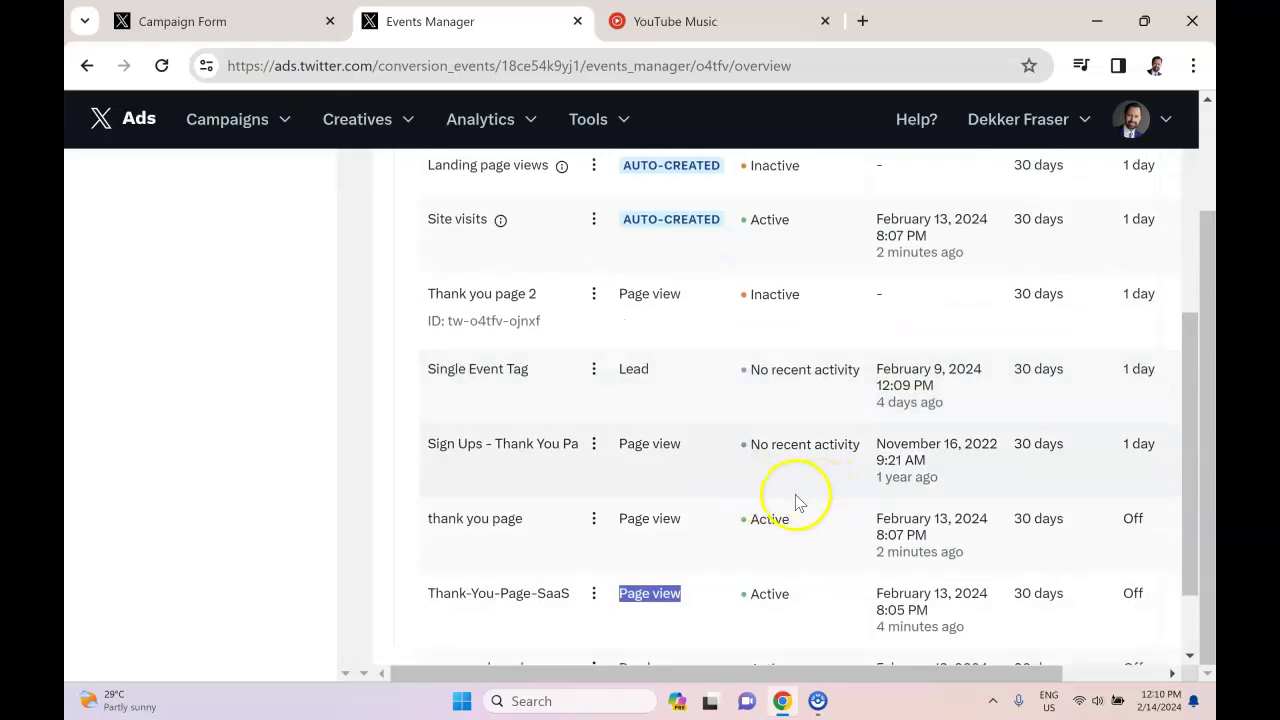
pyautogui.scroll(-1, 797, 502)
pyautogui.moveTo(677, 566); pyautogui.dragTo(659, 568)
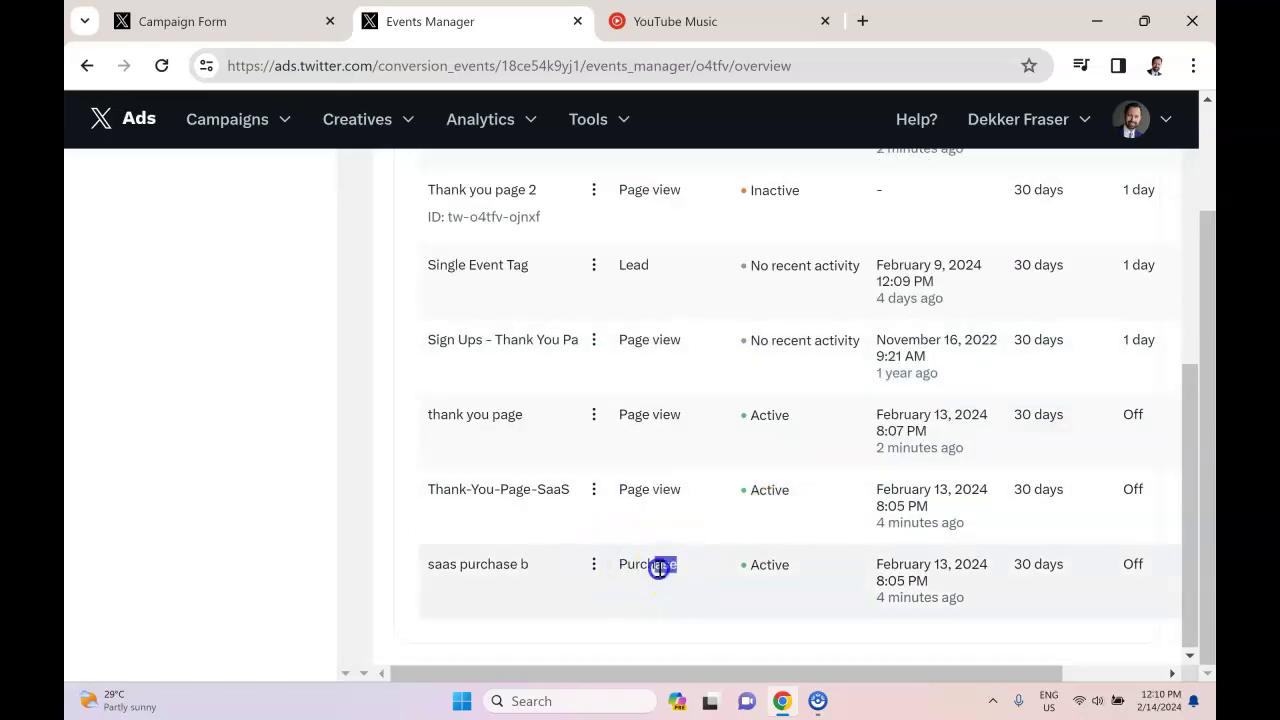
pyautogui.moveTo(559, 577); pyautogui.dragTo(486, 567)
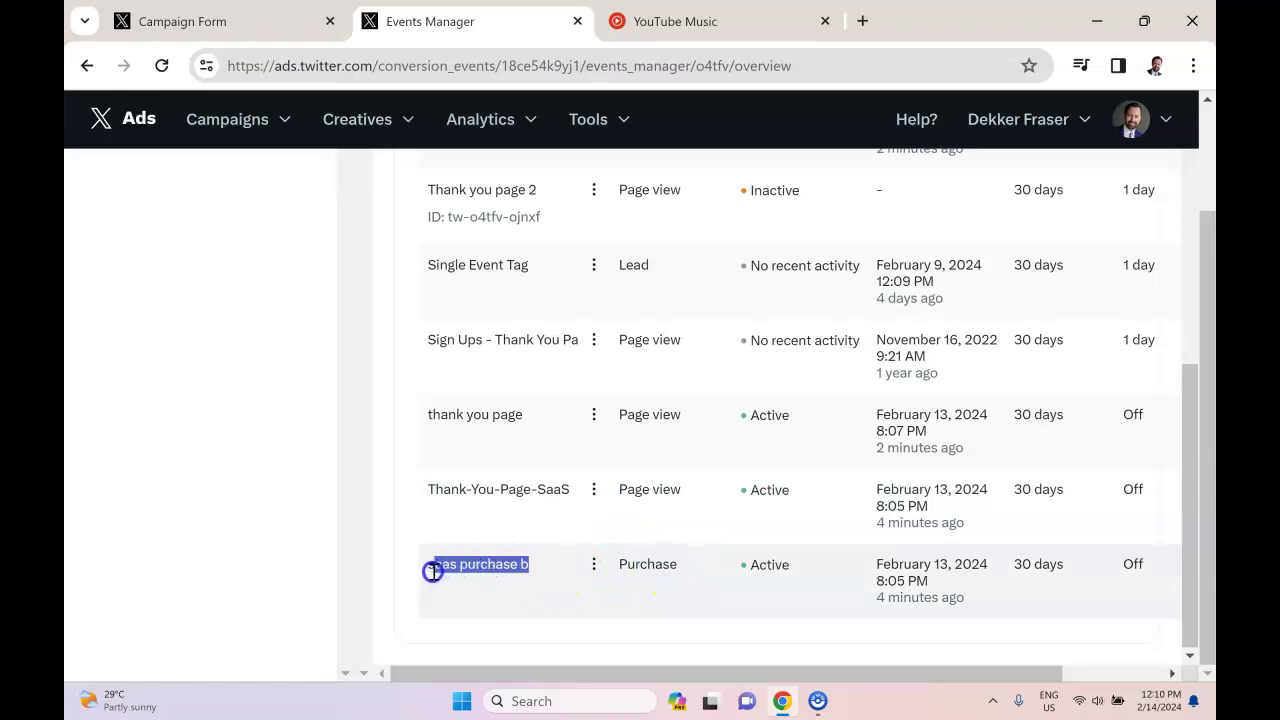
pyautogui.click(477, 586)
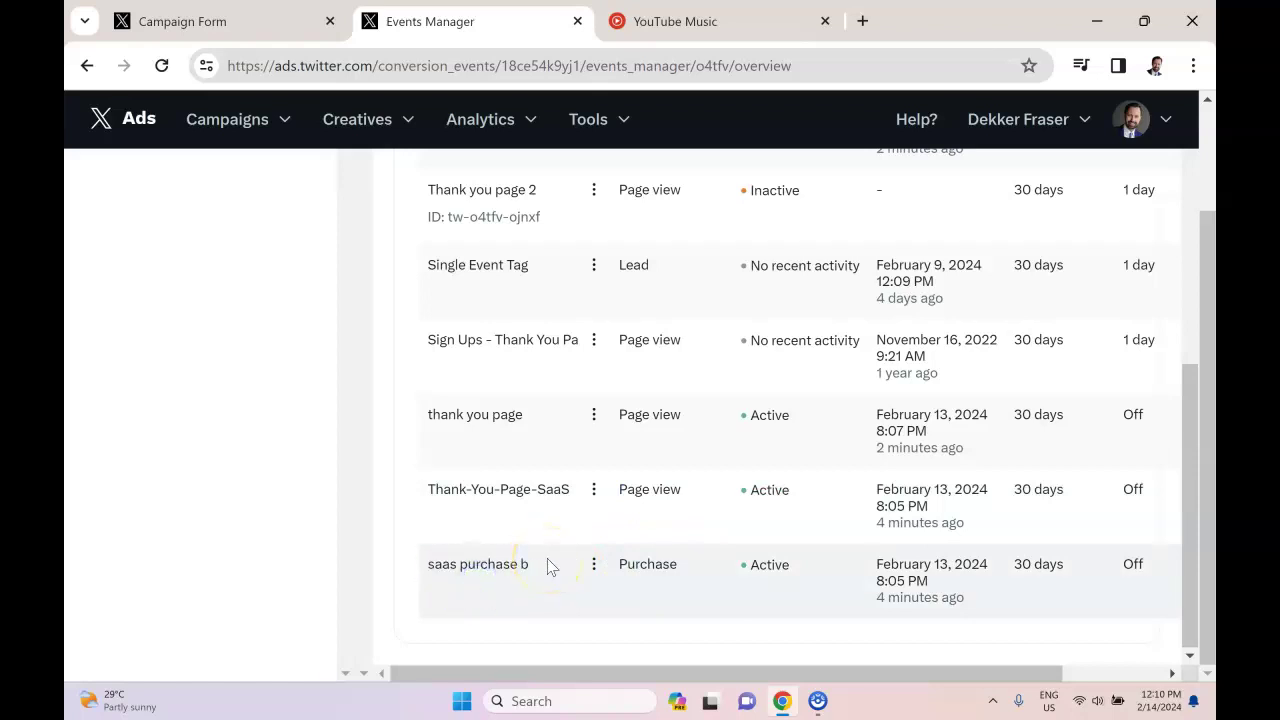
pyautogui.click(566, 491)
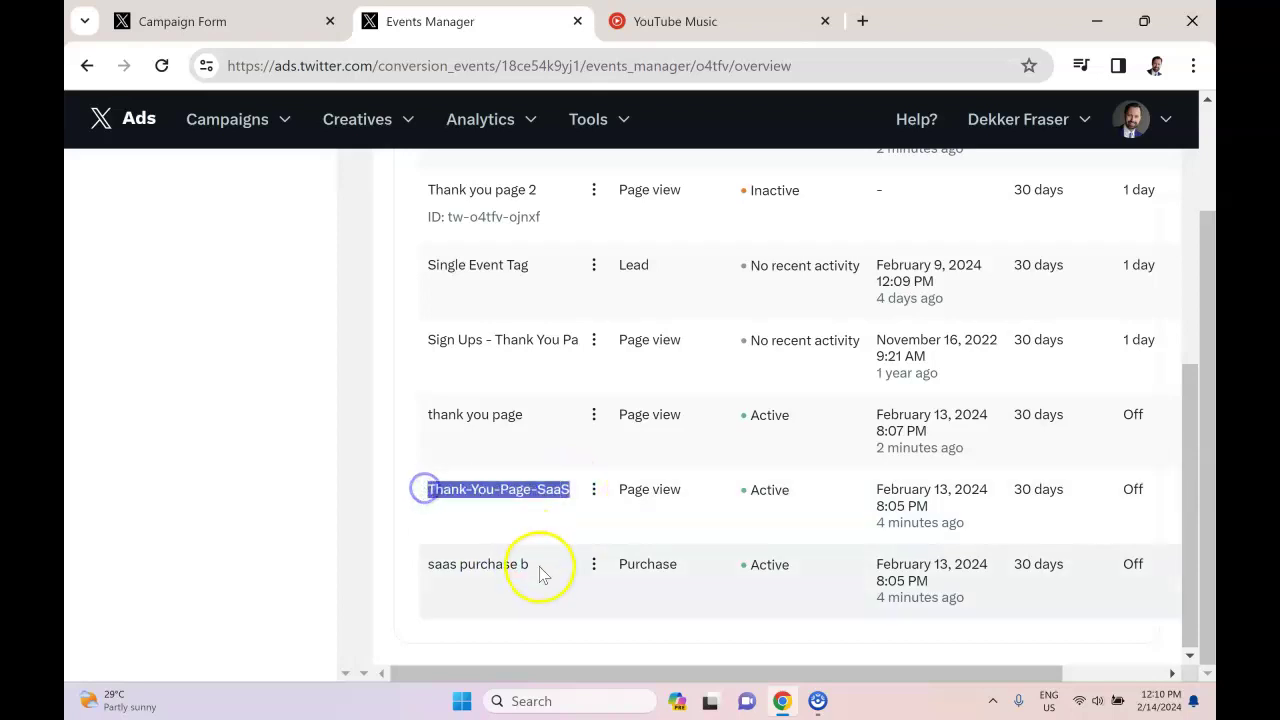
pyautogui.moveTo(535, 570); pyautogui.dragTo(466, 566)
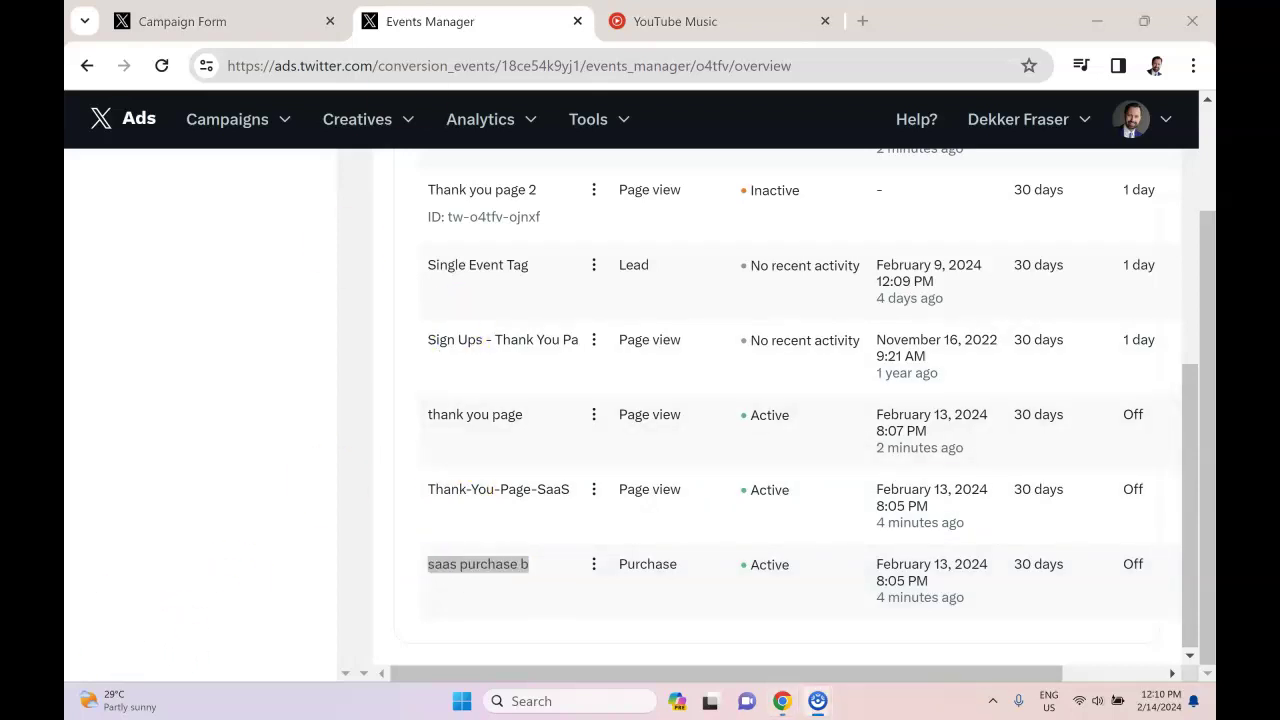
pyautogui.click(620, 133)
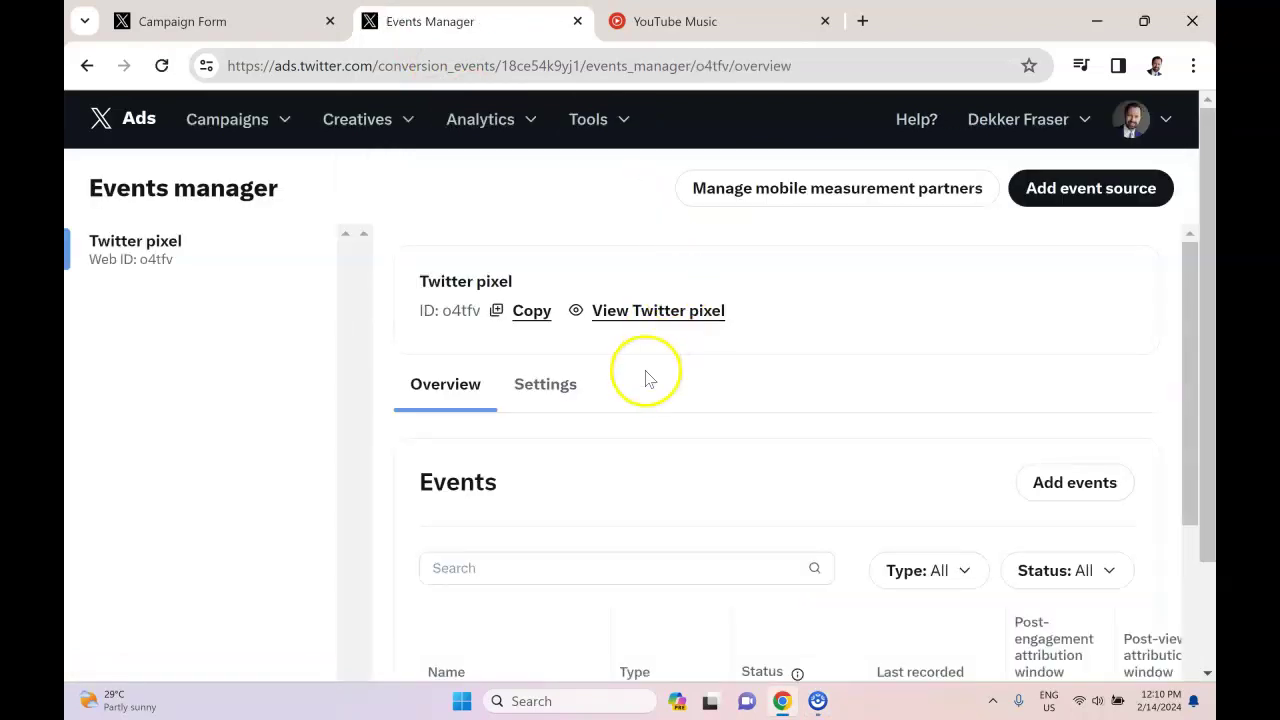
# - Start a new conversion event and name it Purchase Product X
pyautogui.click(604, 125)
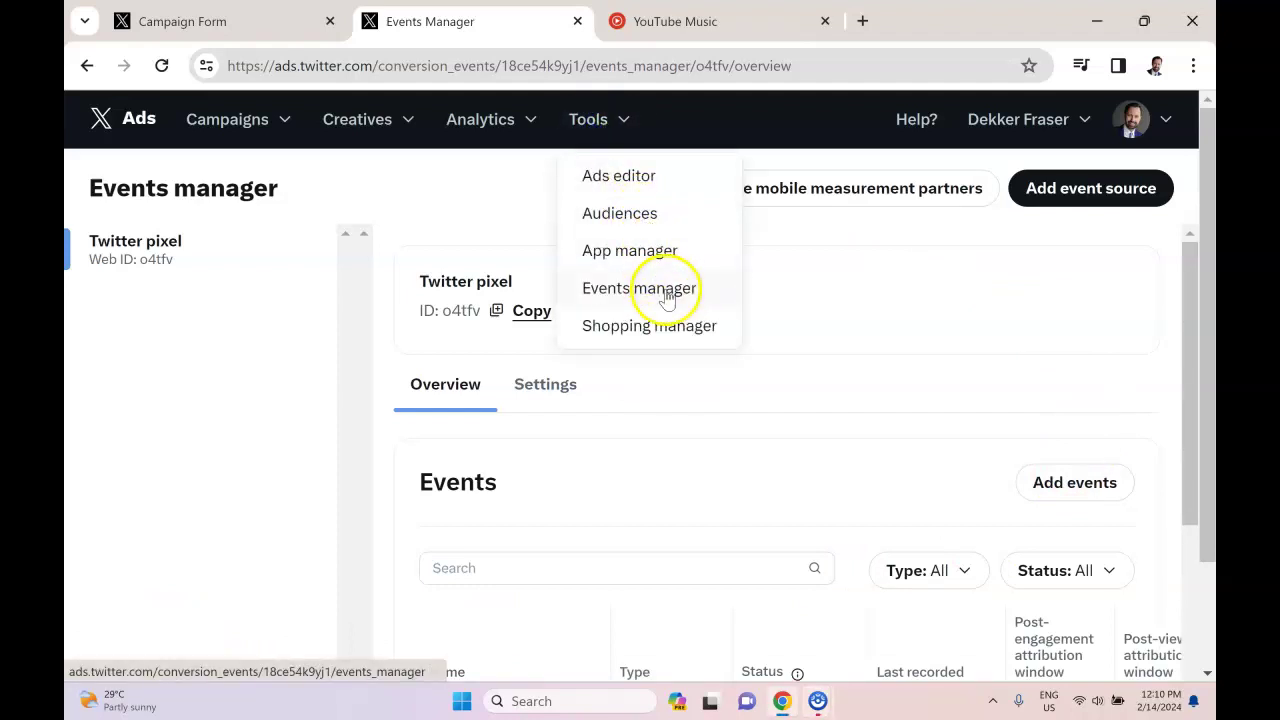
pyautogui.click(1158, 250)
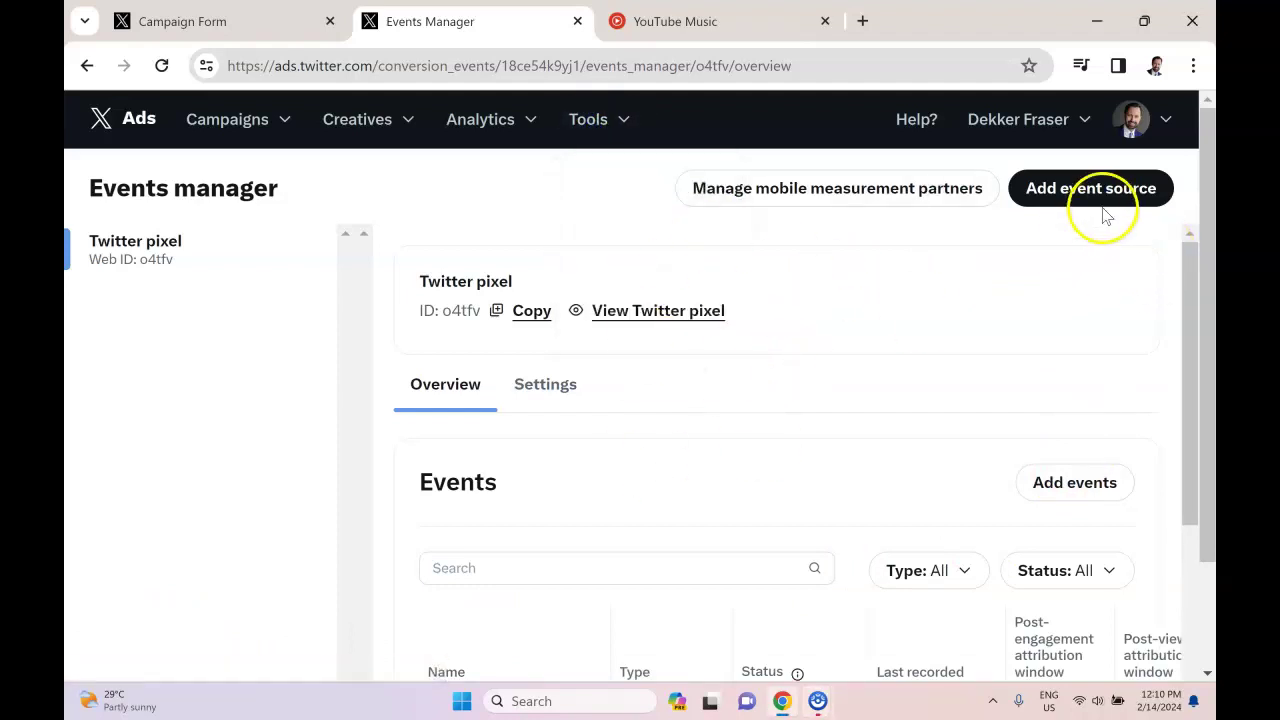
pyautogui.click(1088, 494)
pyautogui.scroll(-1, 399, 371)
pyautogui.click(388, 294)
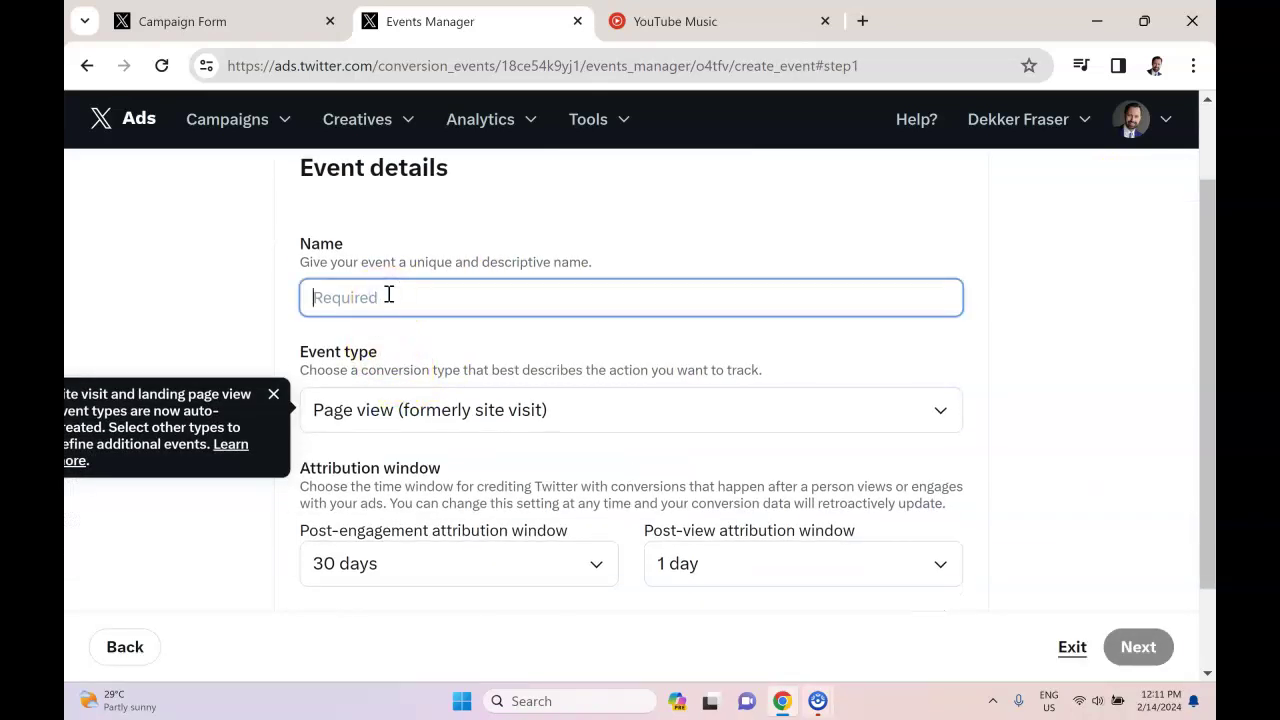
pyautogui.write('Purchase Product X')
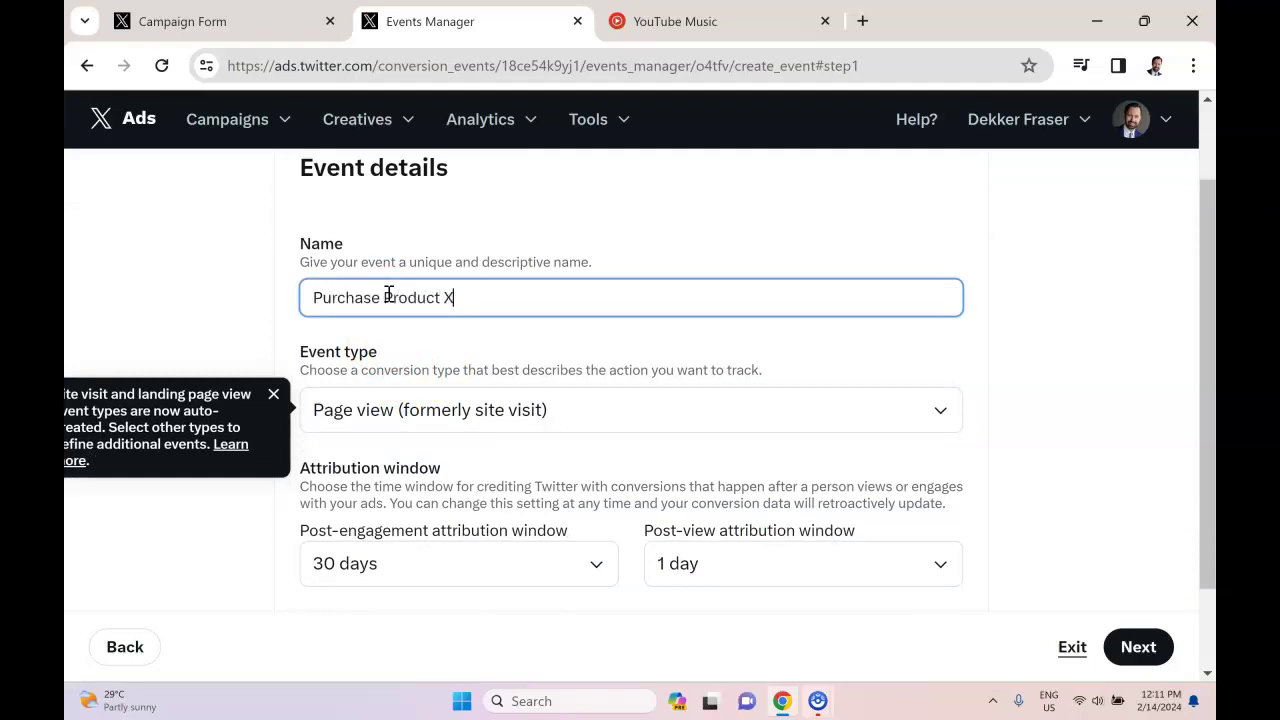
pyautogui.click(1031, 369)
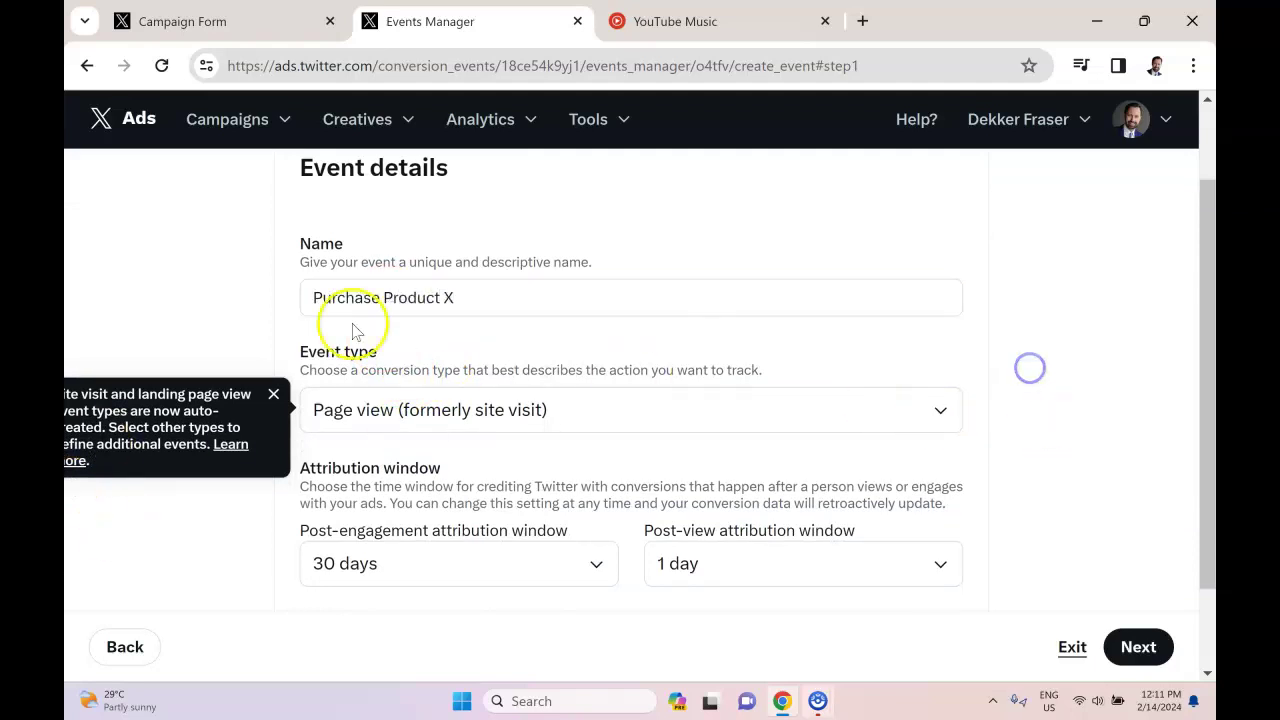
# - Set the new event's type to Purchase and return to the campaign form tab
pyautogui.click(272, 398)
pyautogui.click(736, 418)
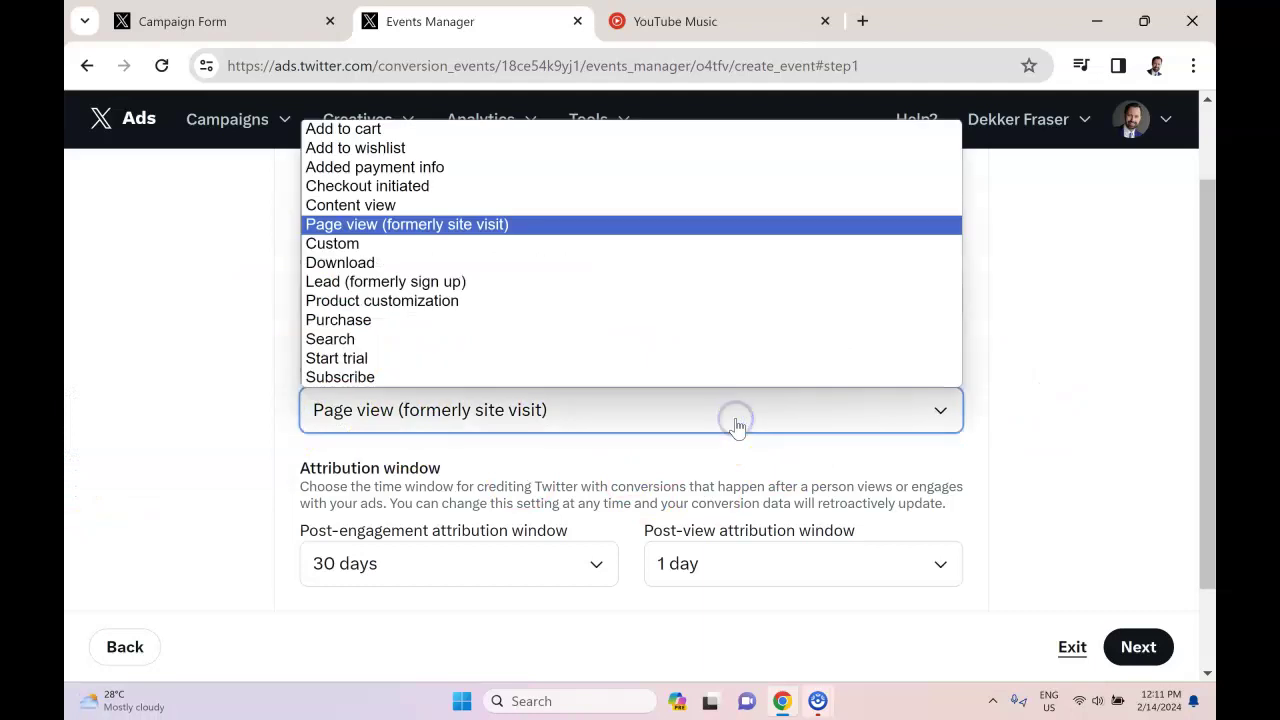
pyautogui.click(432, 420)
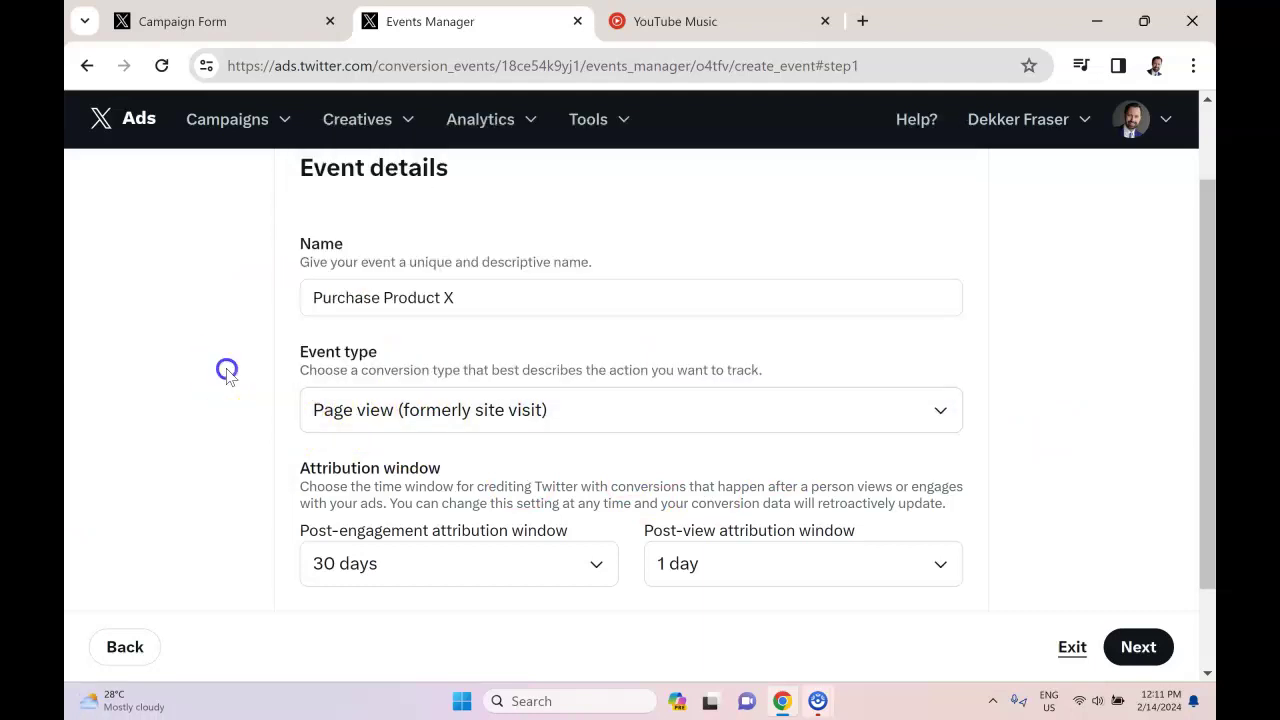
pyautogui.click(522, 433)
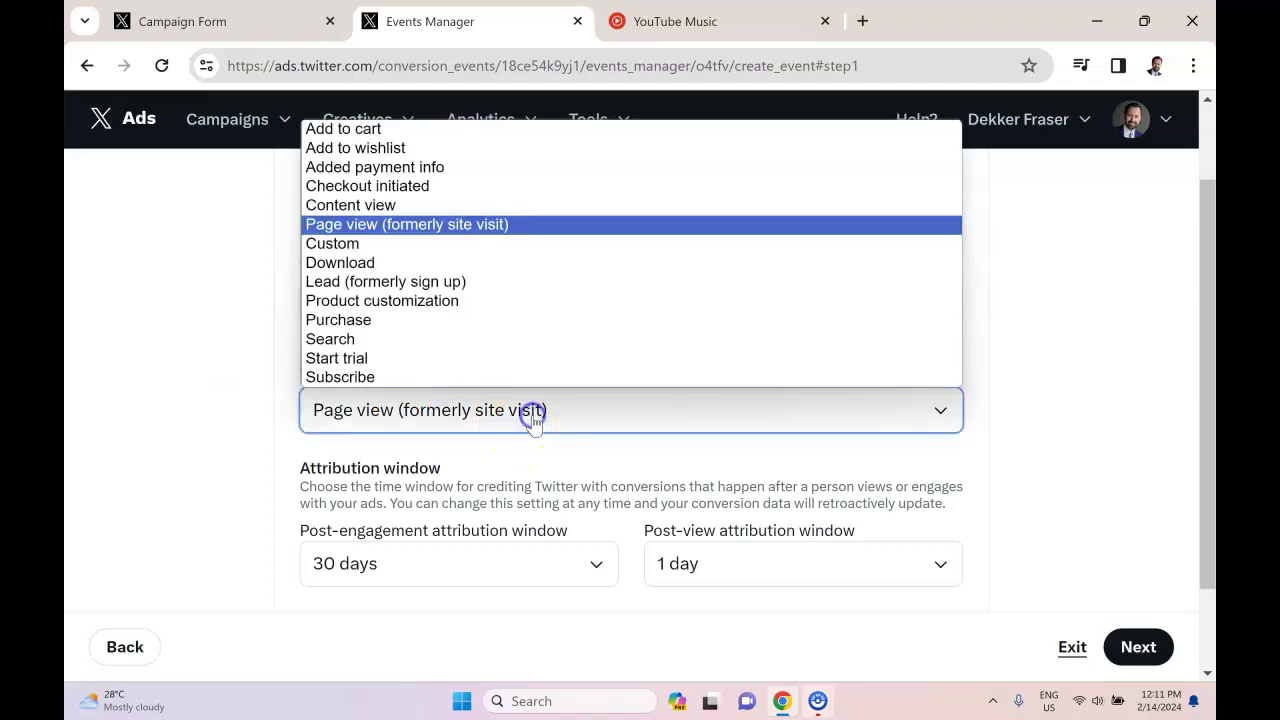
pyautogui.click(405, 325)
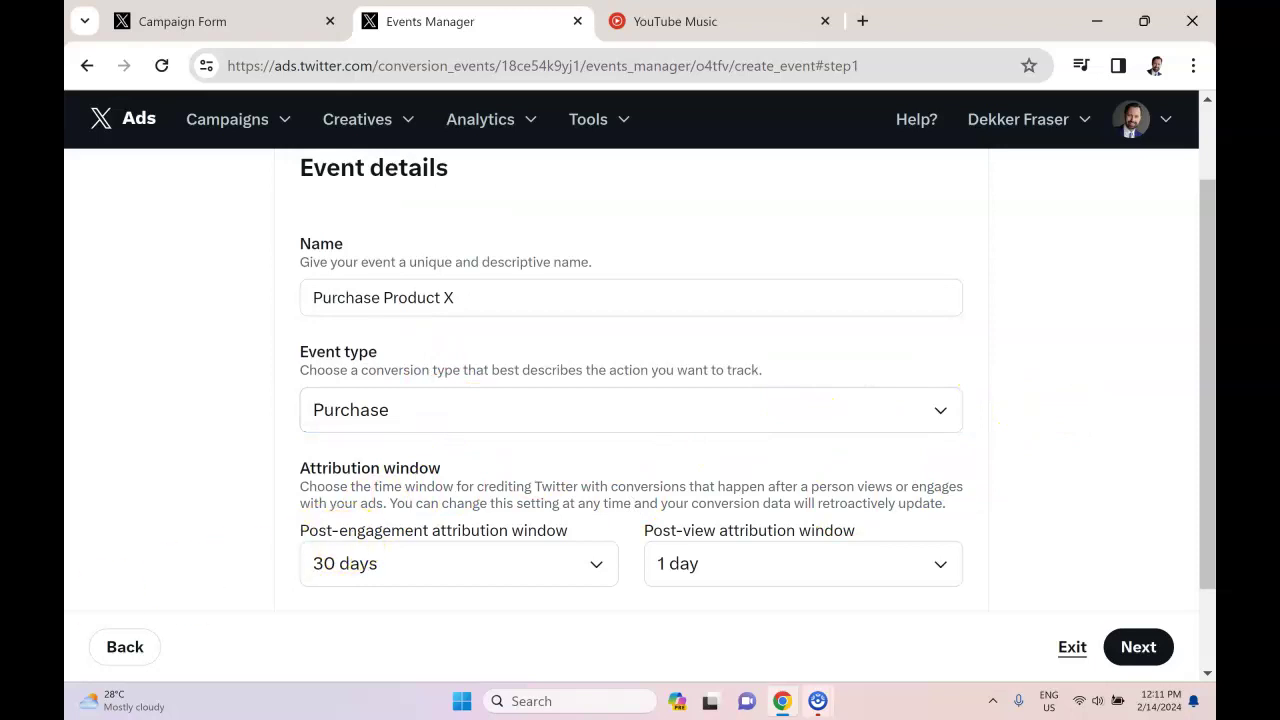
pyautogui.hotkey('ctrl', 'shift', 'Tab')
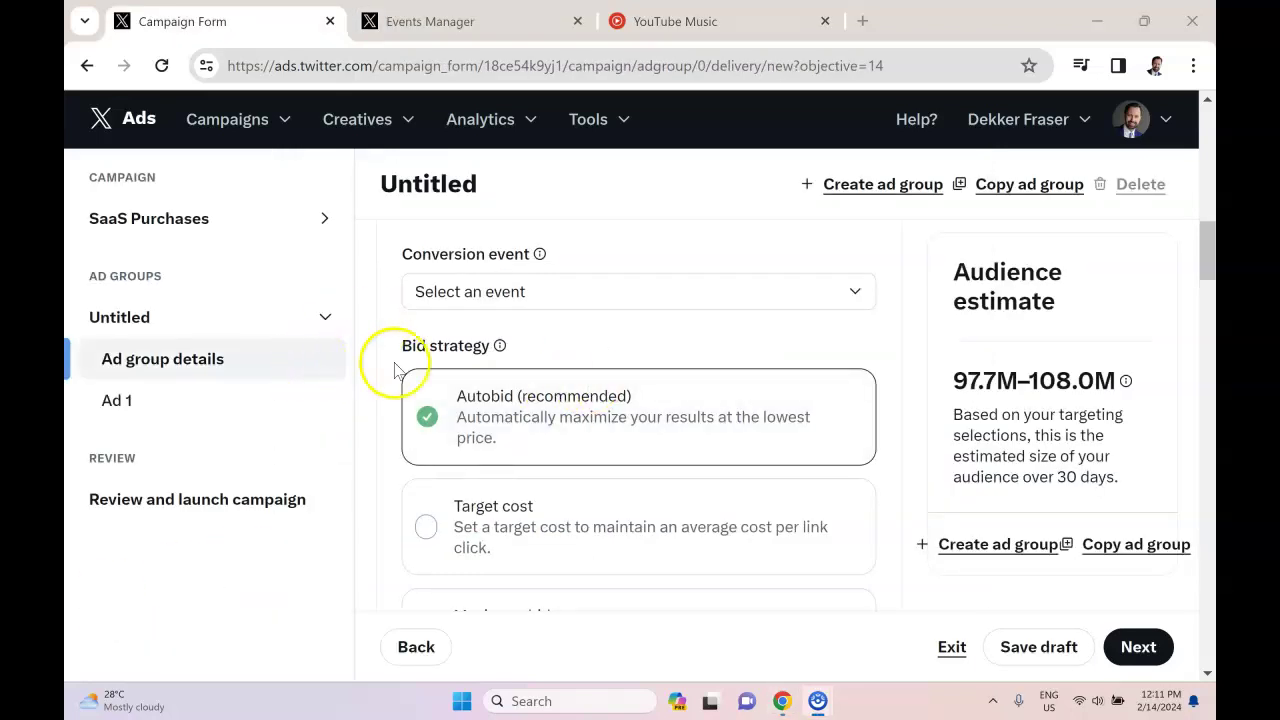
# - Choose saas purchase b as the ad group's conversion event
pyautogui.scroll(5, 597, 350)
pyautogui.scroll(8, 674, 477)
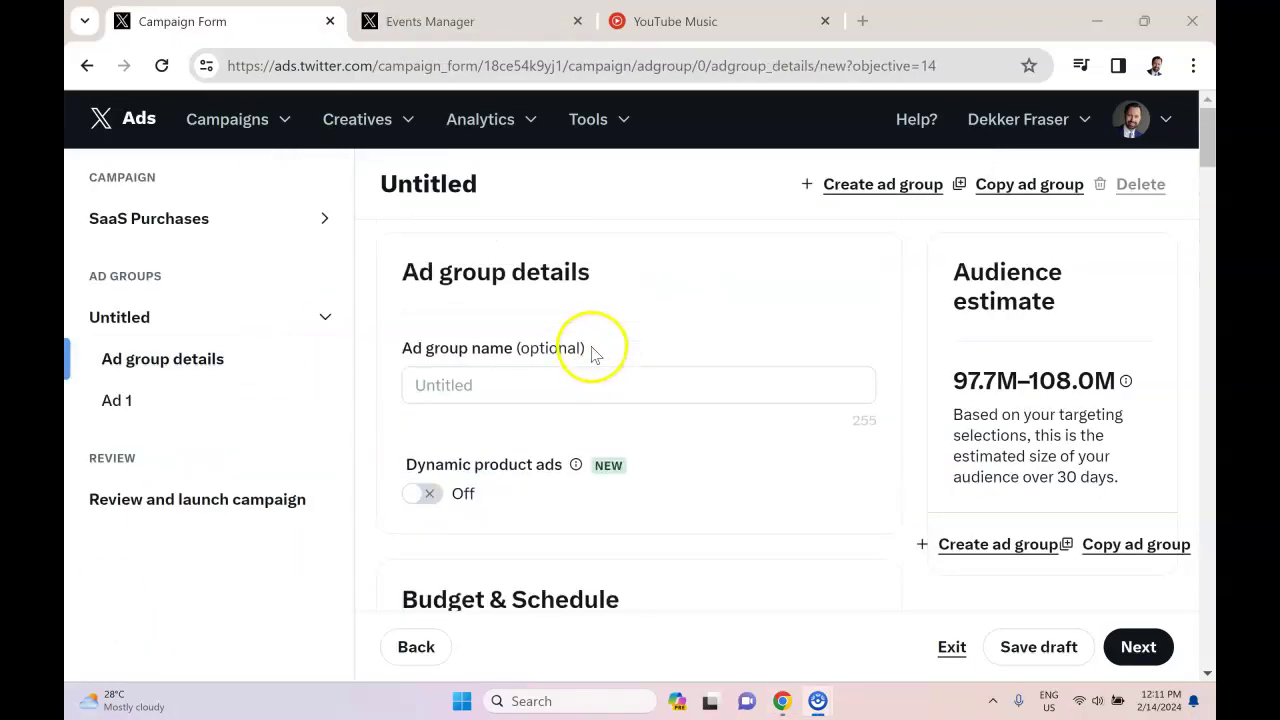
pyautogui.scroll(-10, 572, 440)
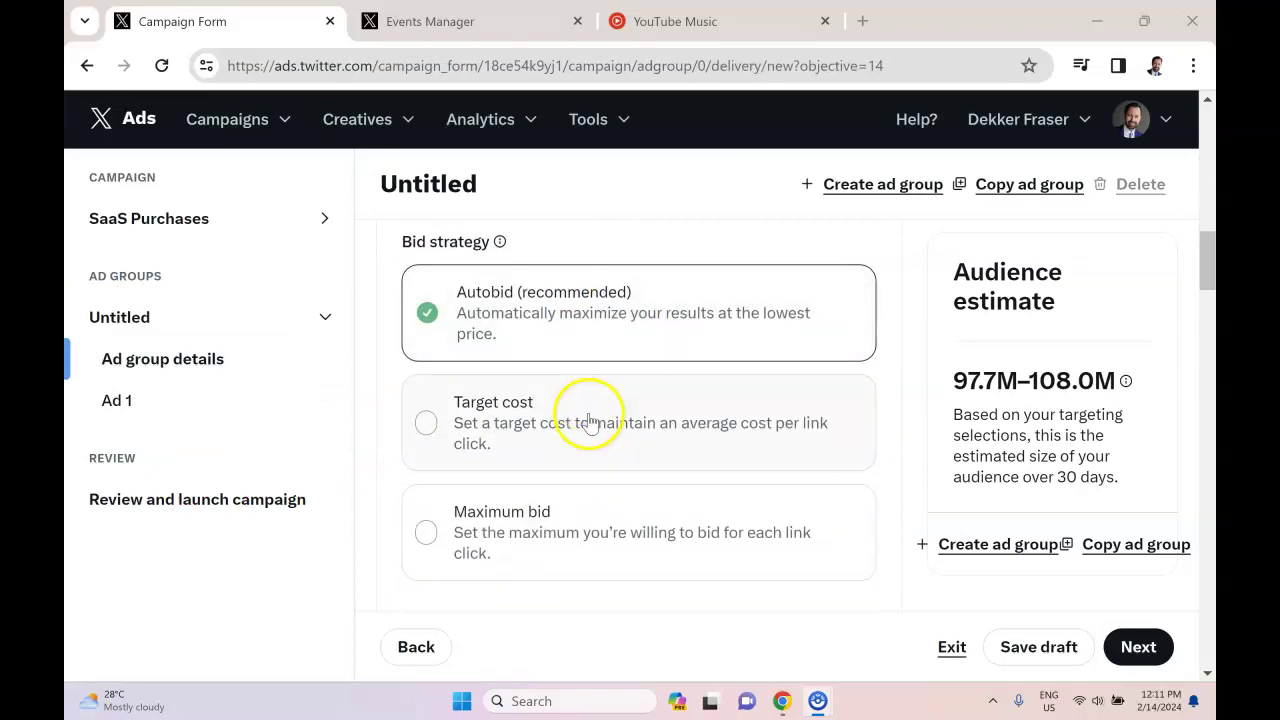
pyautogui.scroll(-1, 588, 416)
pyautogui.scroll(1, 586, 414)
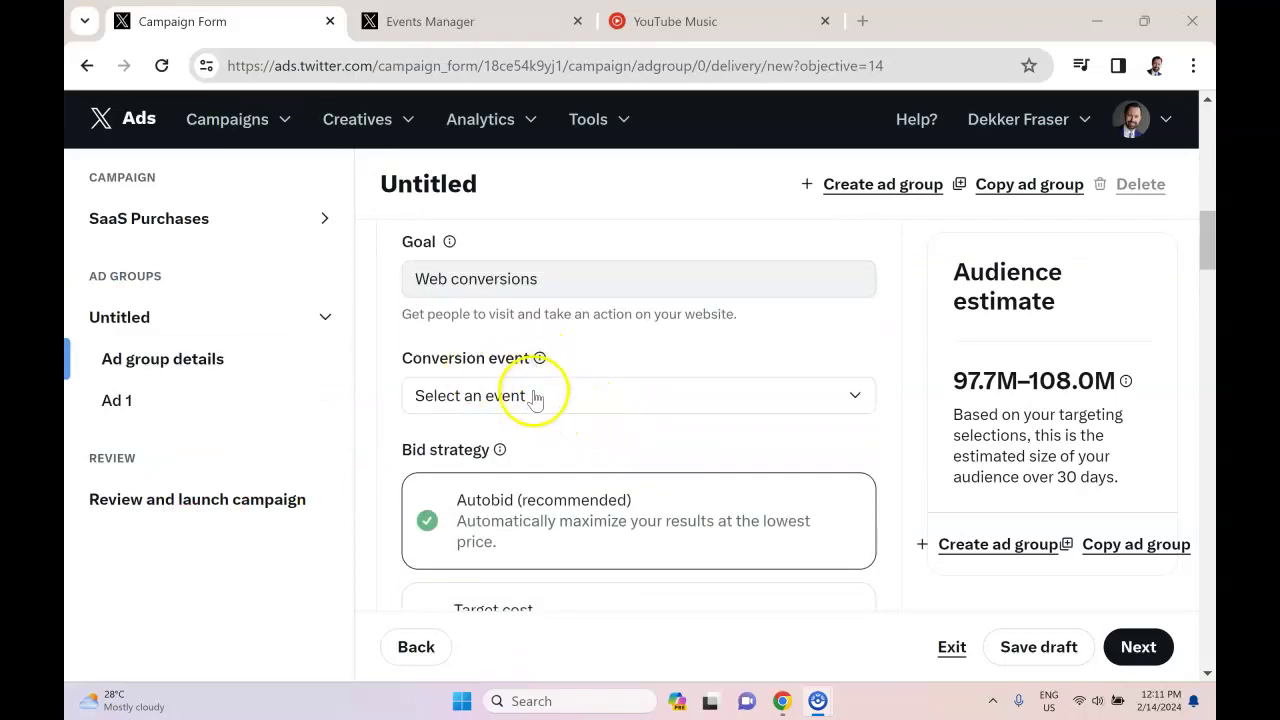
pyautogui.click(535, 398)
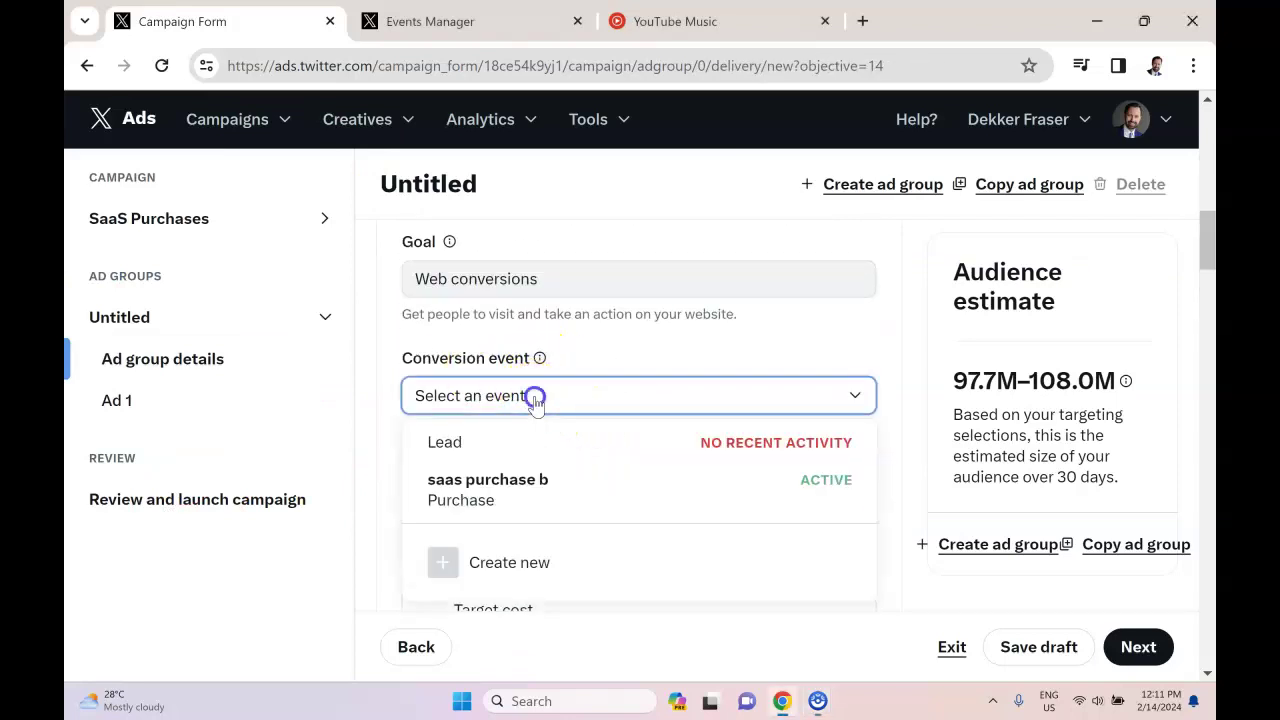
pyautogui.click(498, 490)
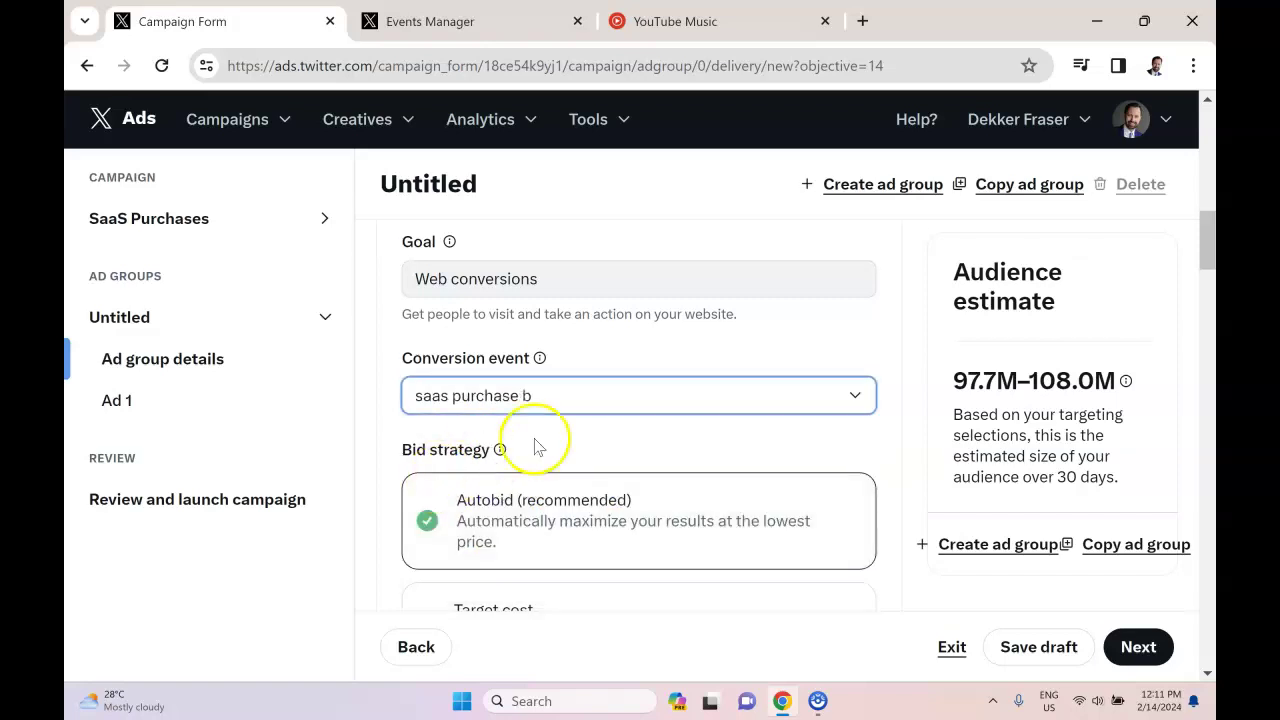
# - Switch Pay by from impression to Link click
pyautogui.scroll(-1, 534, 447)
pyautogui.scroll(-3, 594, 457)
pyautogui.click(588, 458)
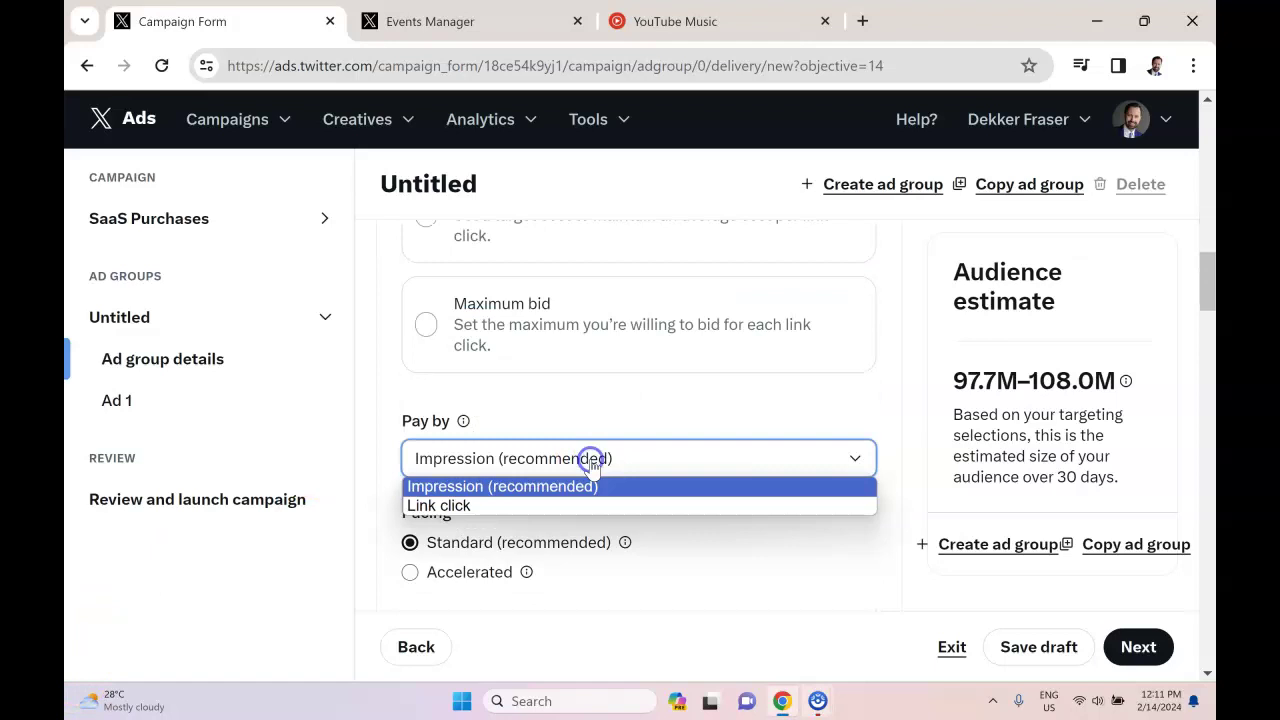
pyautogui.click(553, 508)
pyautogui.scroll(-1, 624, 470)
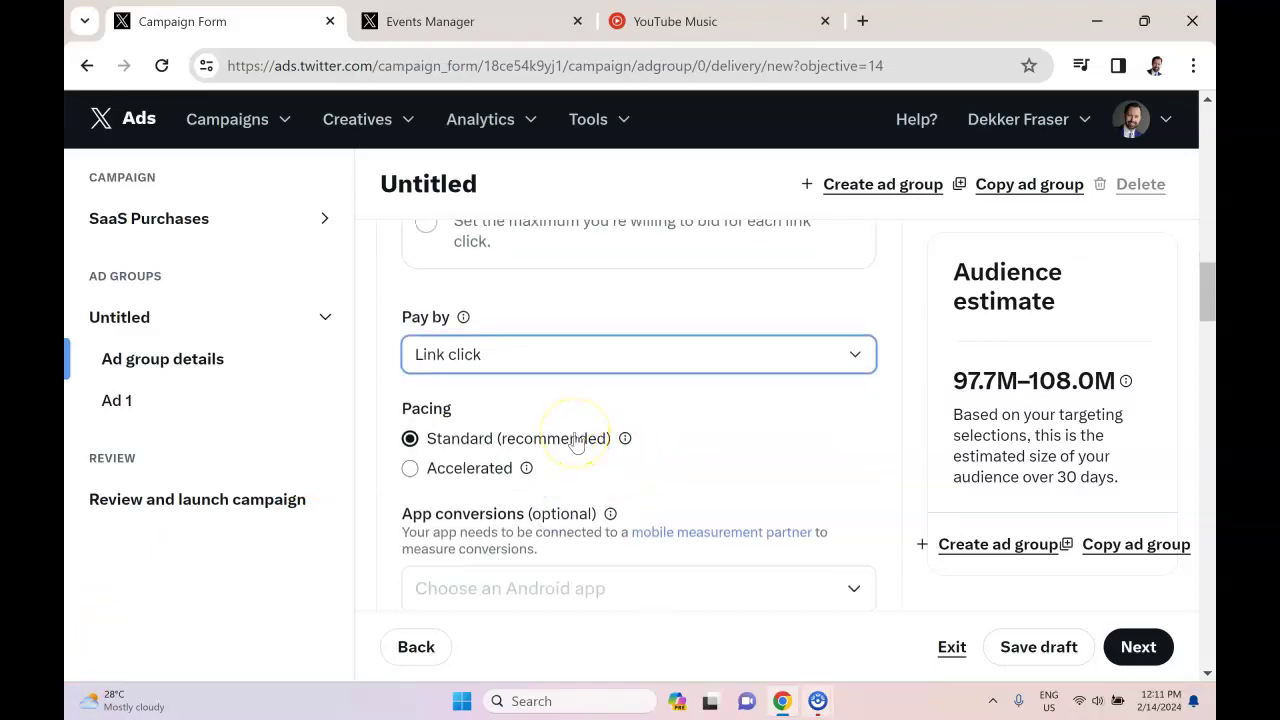
pyautogui.scroll(-2, 560, 437)
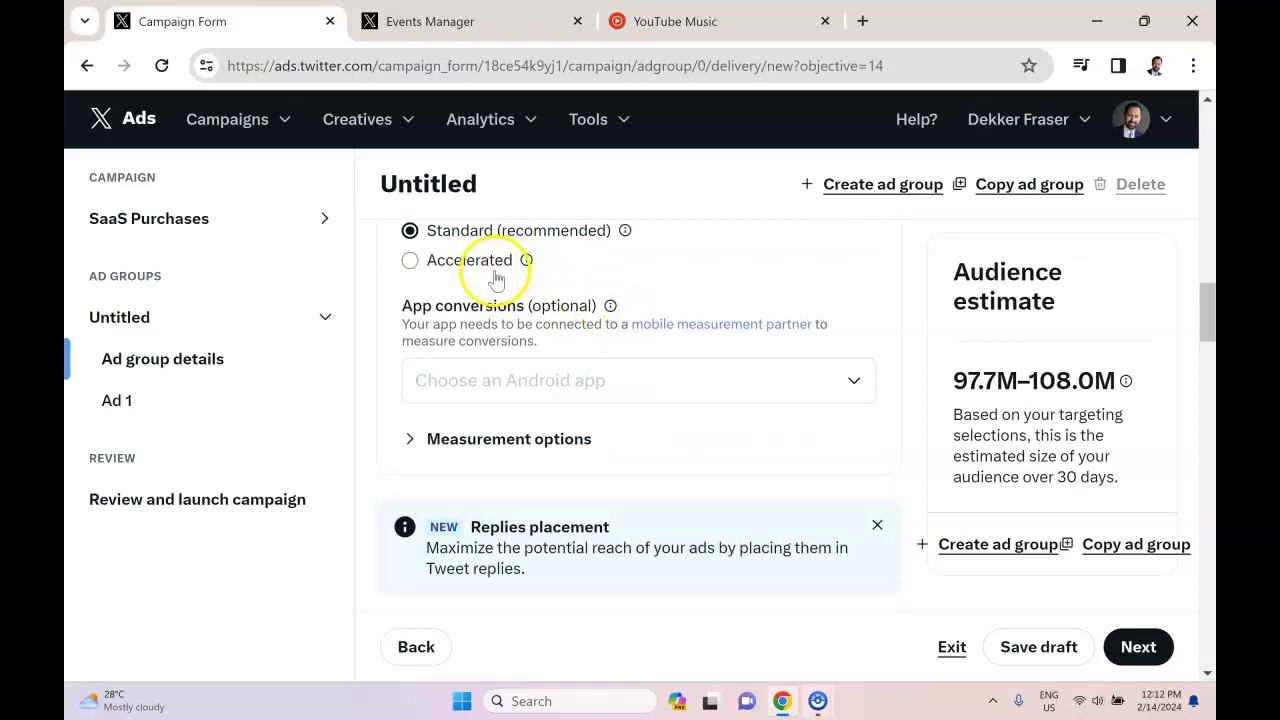
pyautogui.scroll(1, 502, 300)
pyautogui.scroll(-5, 502, 325)
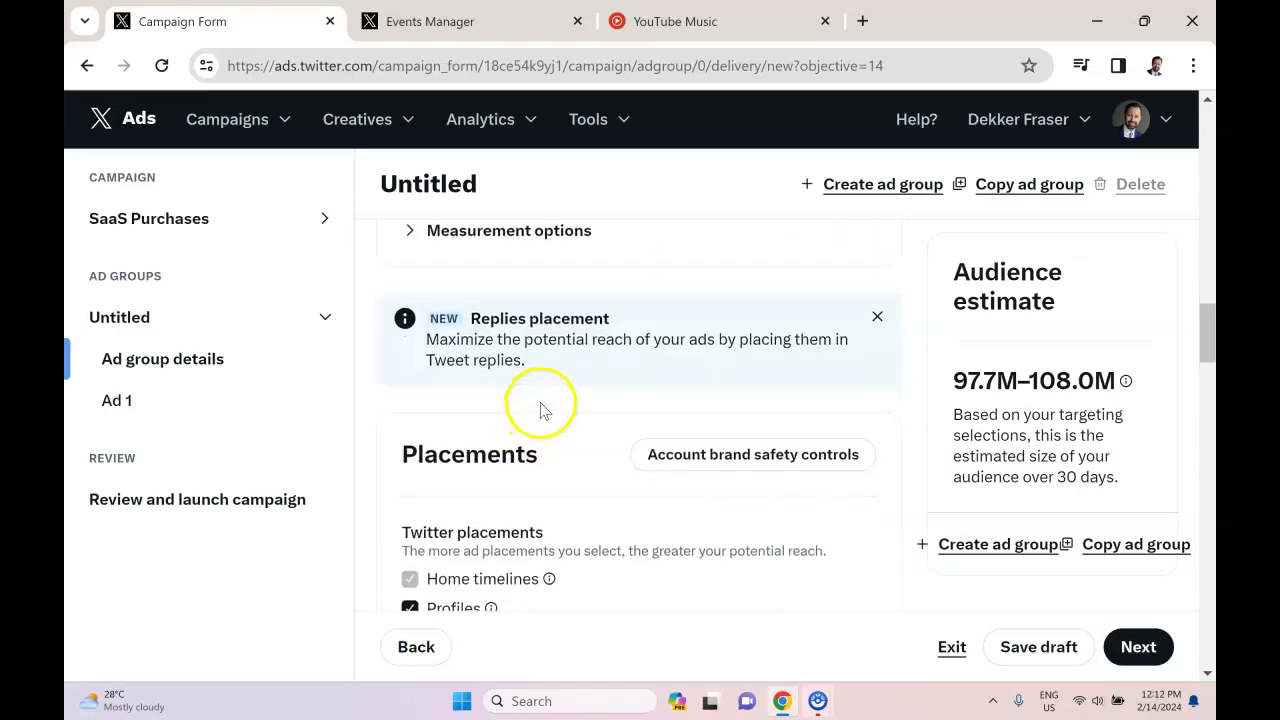
# - Limit the audience to ages 21–49 and English-language users
pyautogui.scroll(-3, 540, 395)
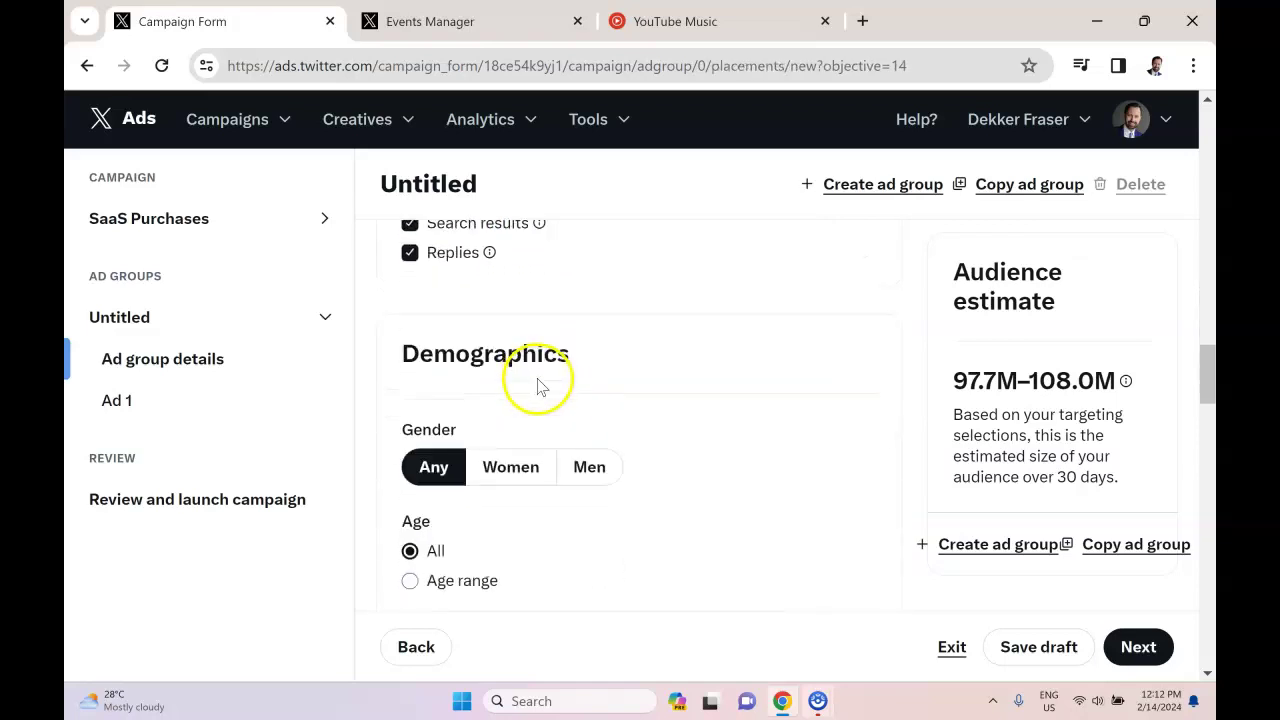
pyautogui.scroll(-2, 540, 380)
pyautogui.scroll(1, 503, 391)
pyautogui.click(457, 372)
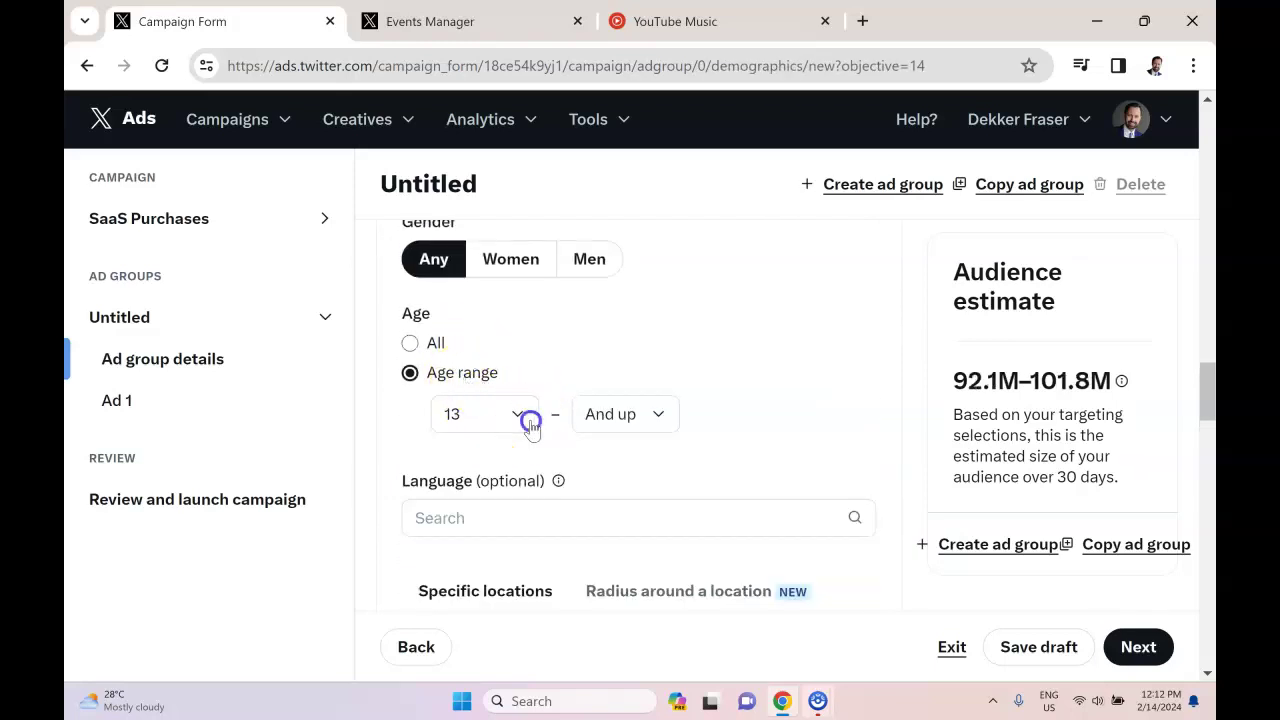
pyautogui.click(528, 417)
pyautogui.click(500, 253)
pyautogui.click(640, 414)
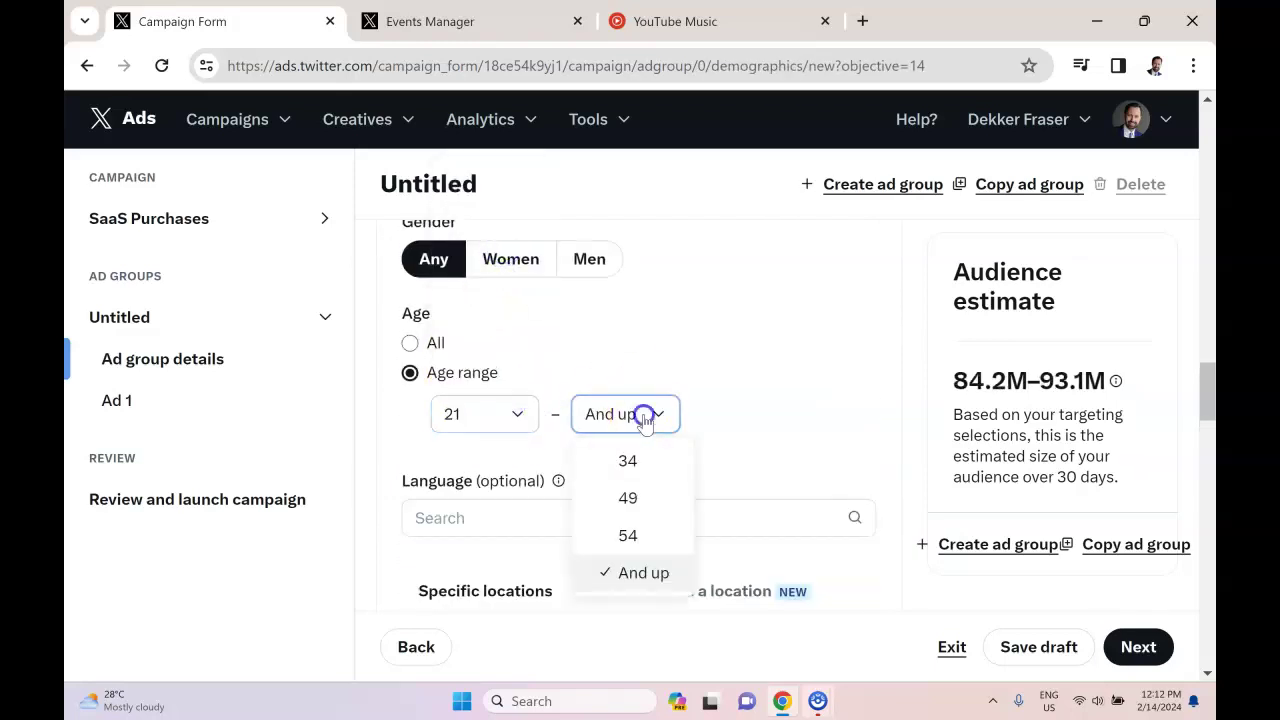
pyautogui.click(654, 503)
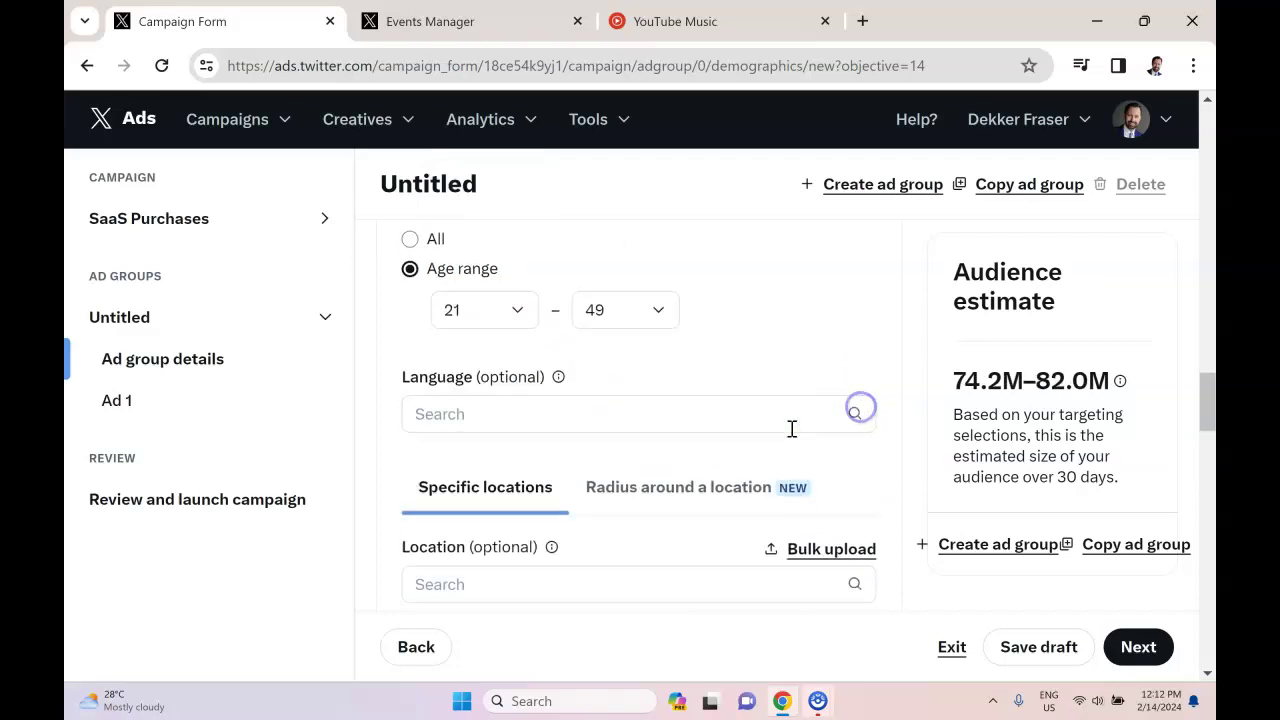
pyautogui.click(651, 417)
pyautogui.write('English')
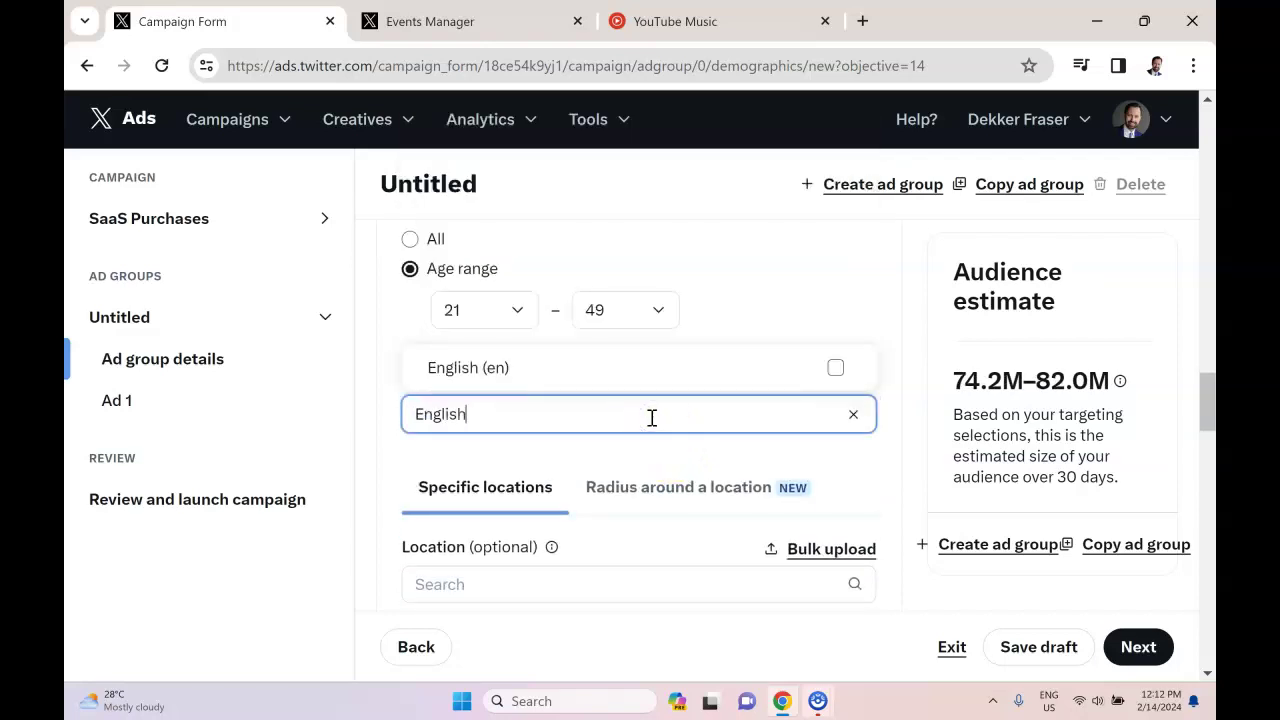
pyautogui.click(830, 370)
# - Tick iOS, Android, Other mobile and Desktop devices, then scroll to the Keywords field
pyautogui.scroll(-3, 594, 449)
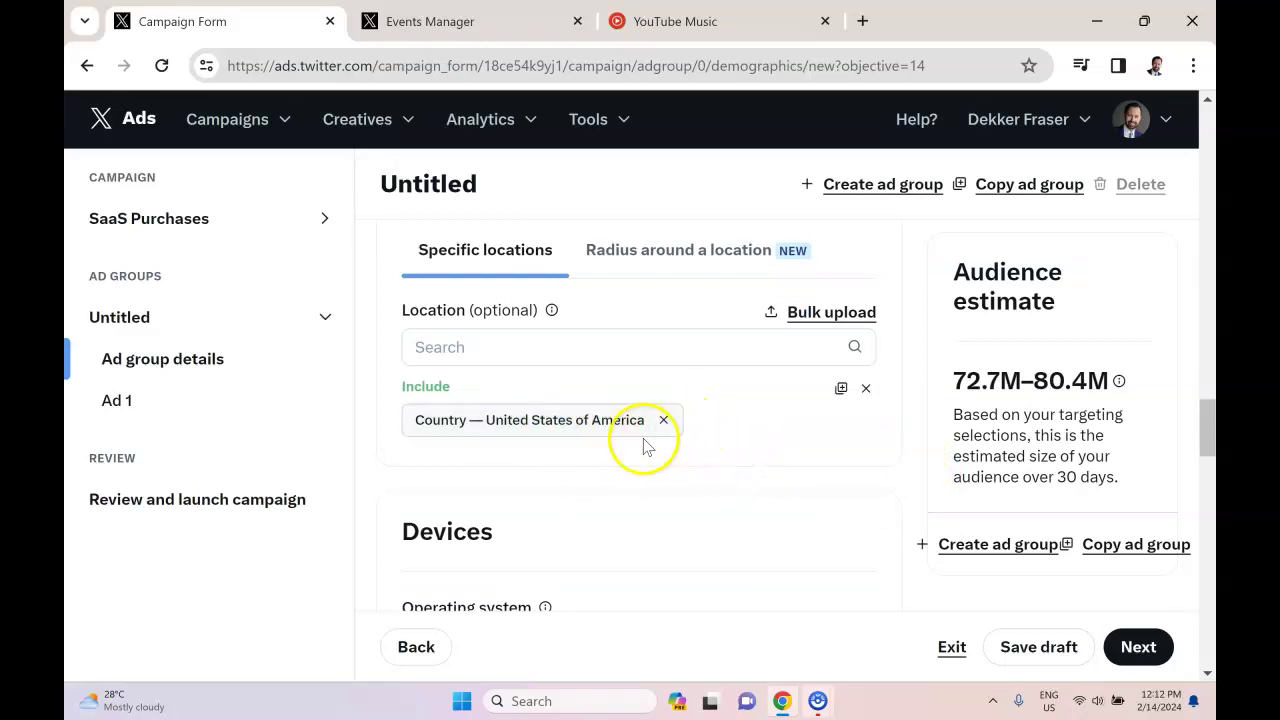
pyautogui.scroll(1, 830, 405)
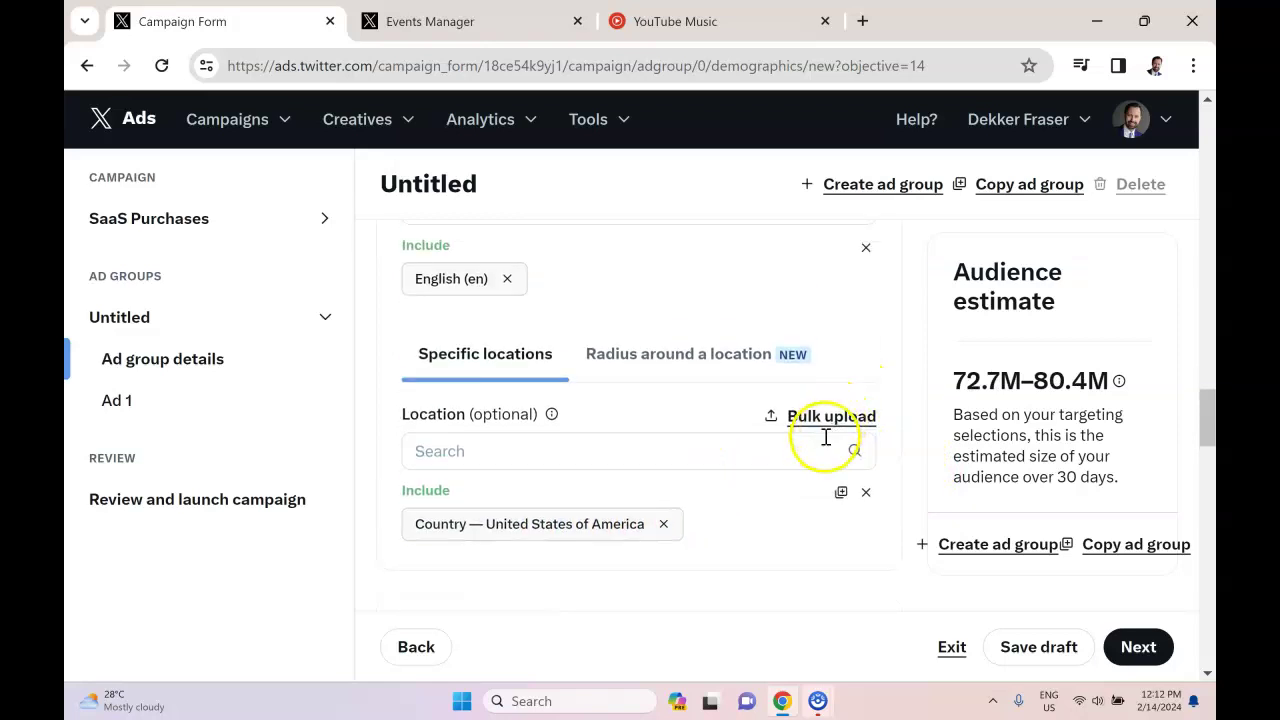
pyautogui.scroll(-4, 706, 414)
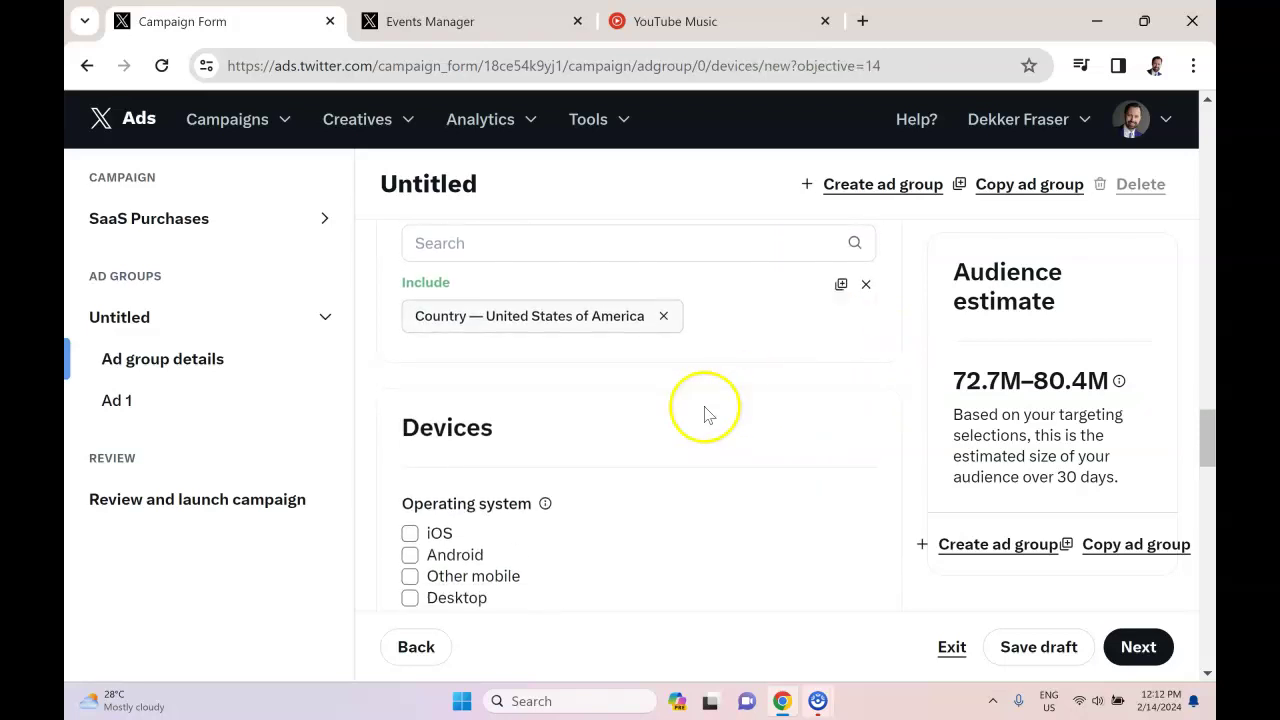
pyautogui.click(410, 326)
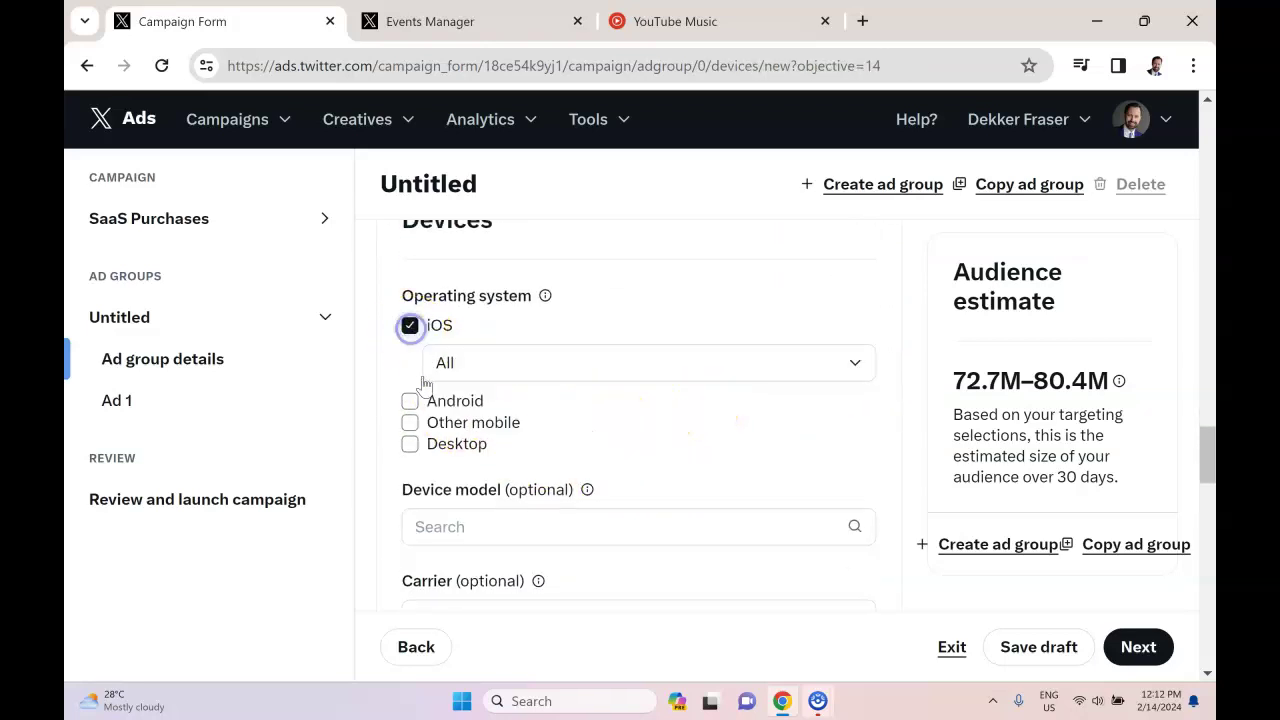
pyautogui.click(410, 400)
pyautogui.click(410, 476)
pyautogui.click(410, 552)
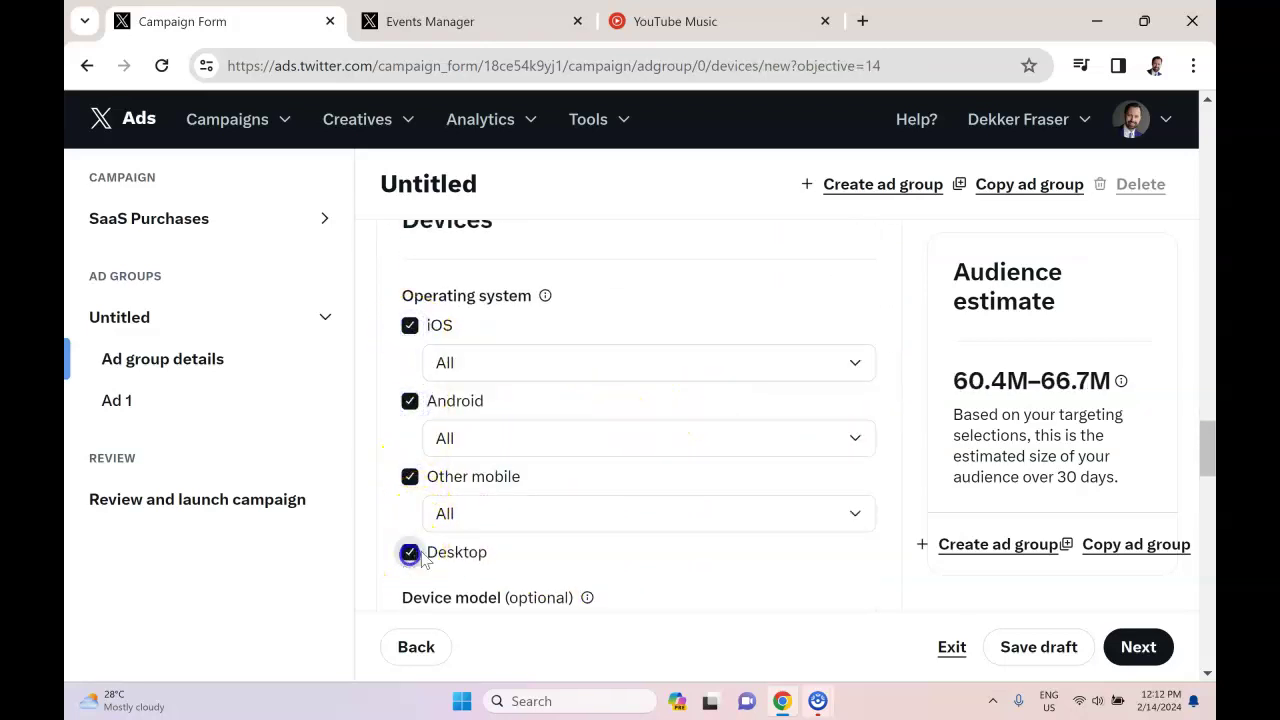
pyautogui.scroll(-3, 714, 500)
pyautogui.scroll(1, 580, 420)
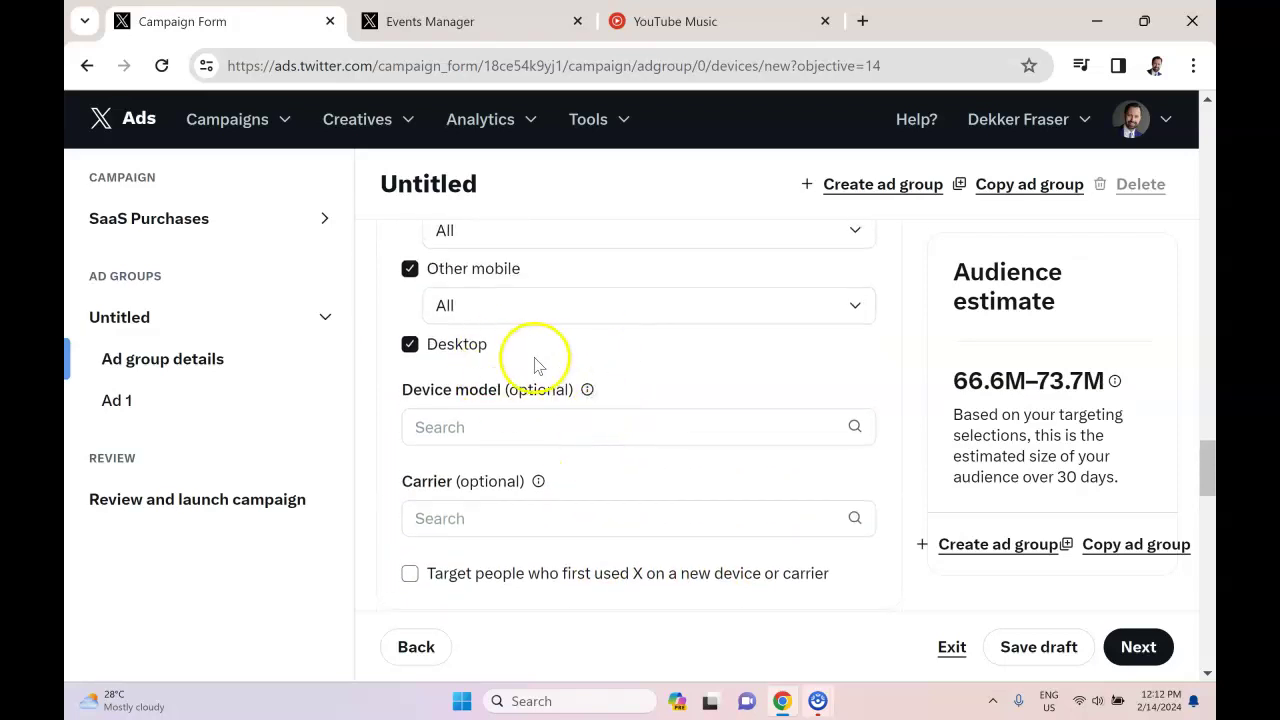
pyautogui.scroll(2, 520, 430)
pyautogui.scroll(-2, 567, 453)
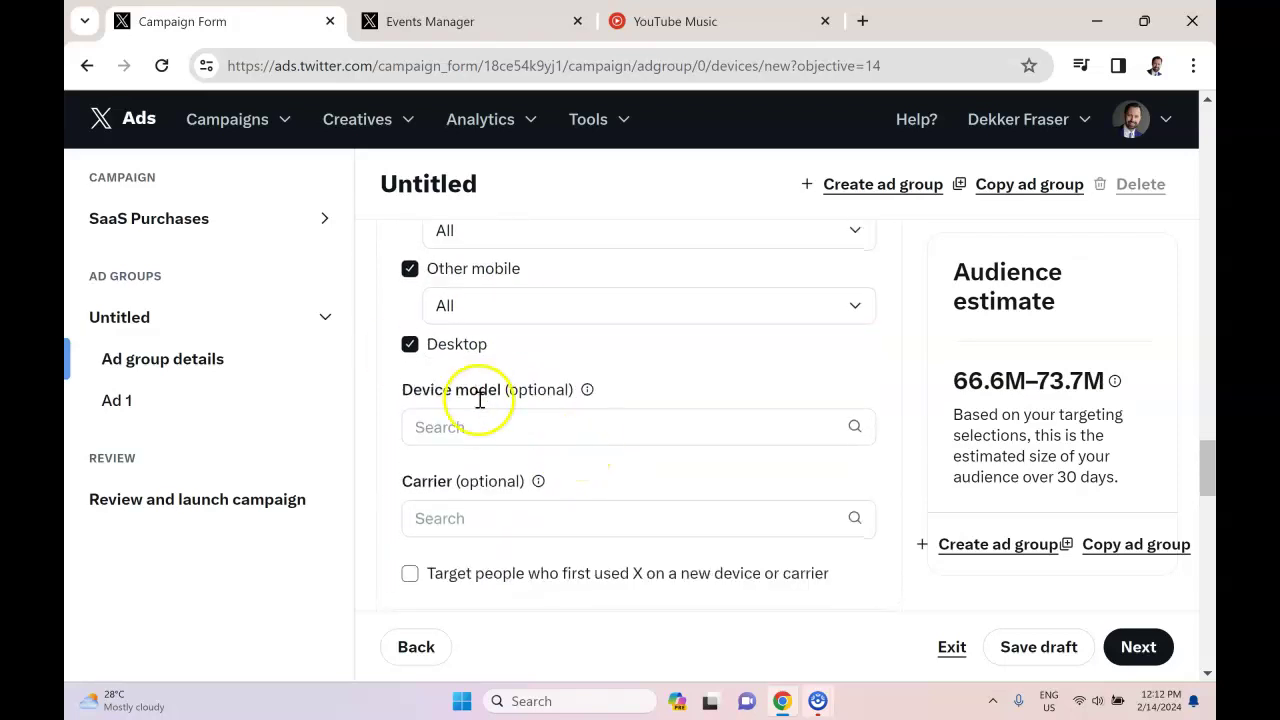
pyautogui.scroll(-6, 543, 465)
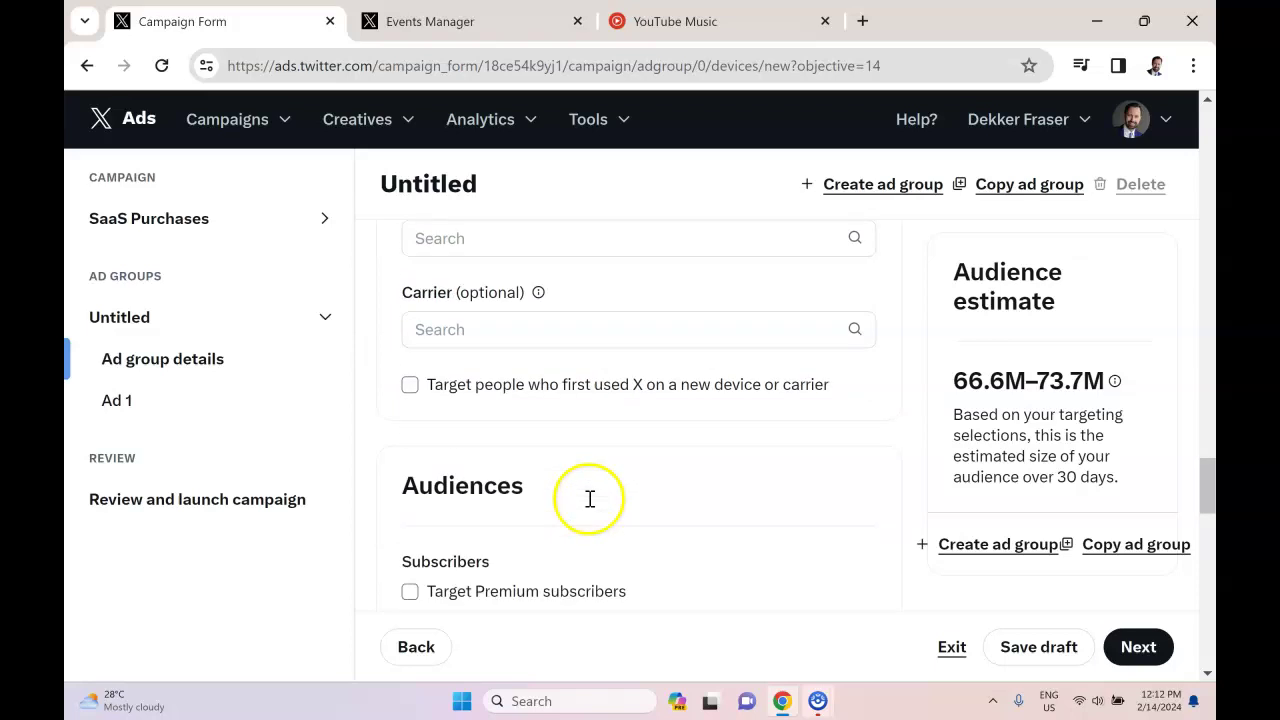
pyautogui.scroll(-2, 590, 468)
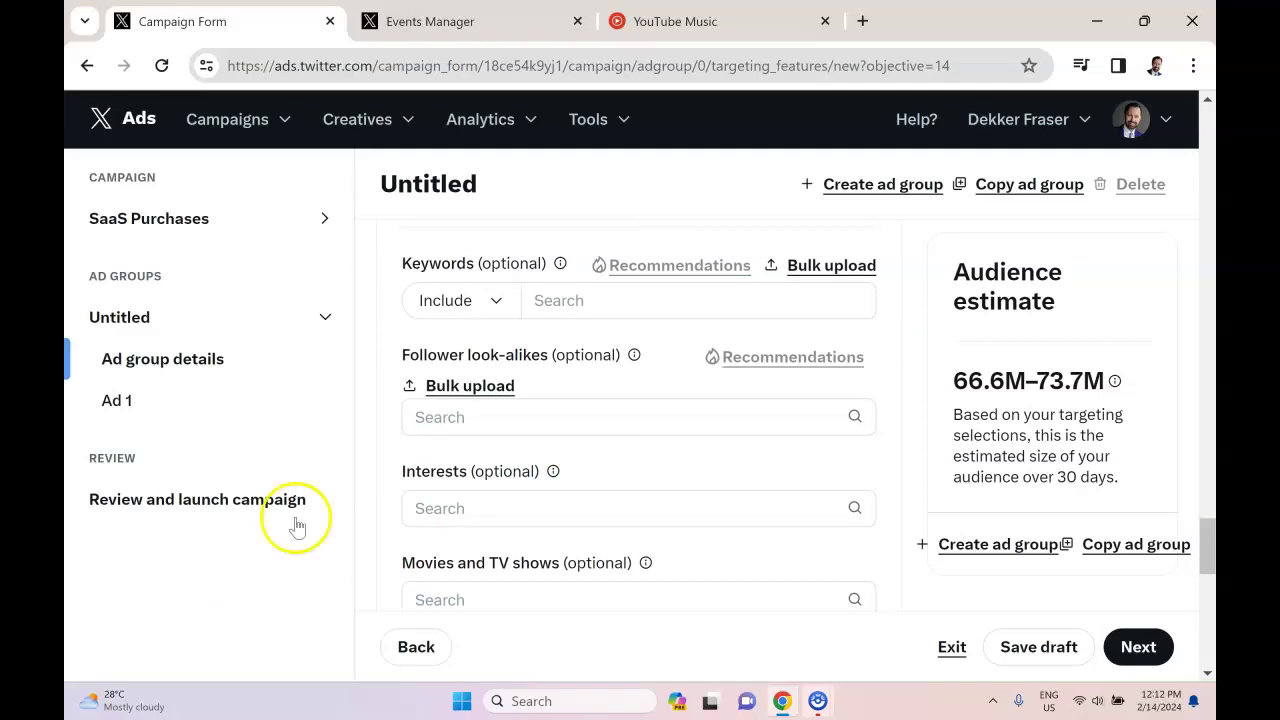
pyautogui.click(580, 304)
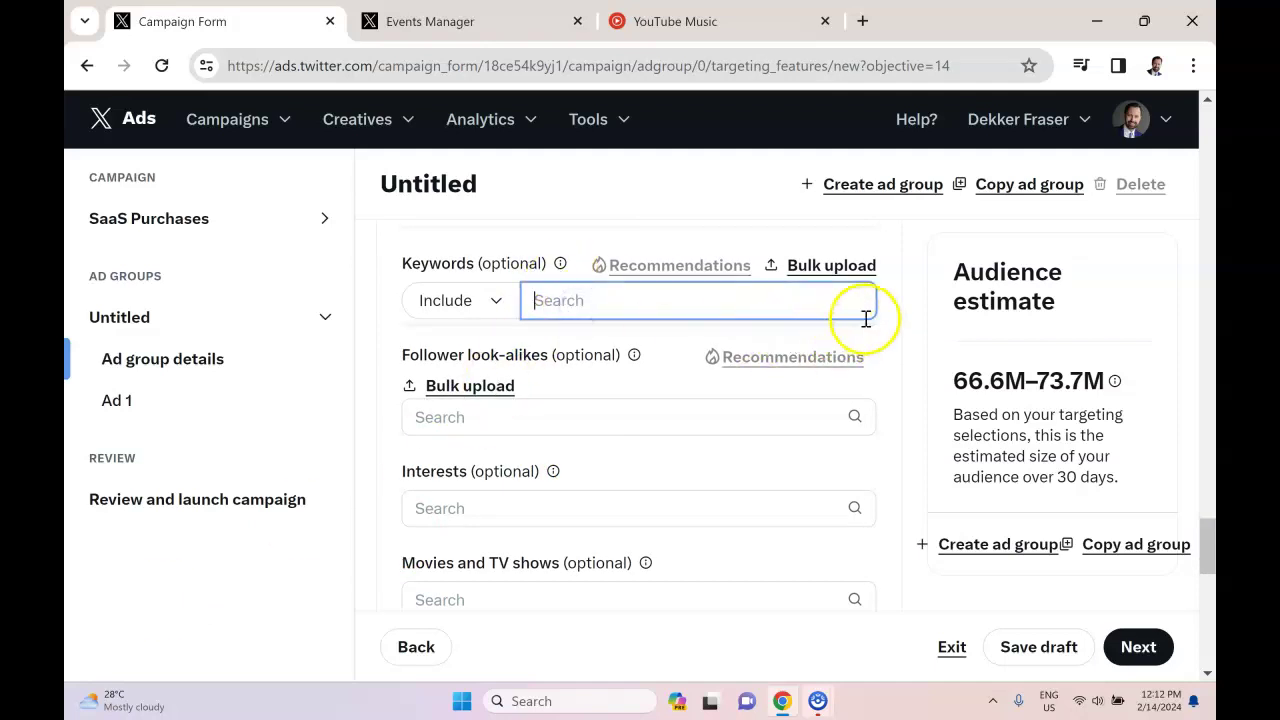
# - Search 'saas' in Keywords and include it, confirming it stays under Include
pyautogui.click(909, 303)
pyautogui.scroll(1, 709, 434)
pyautogui.click(663, 404)
pyautogui.write('saas')
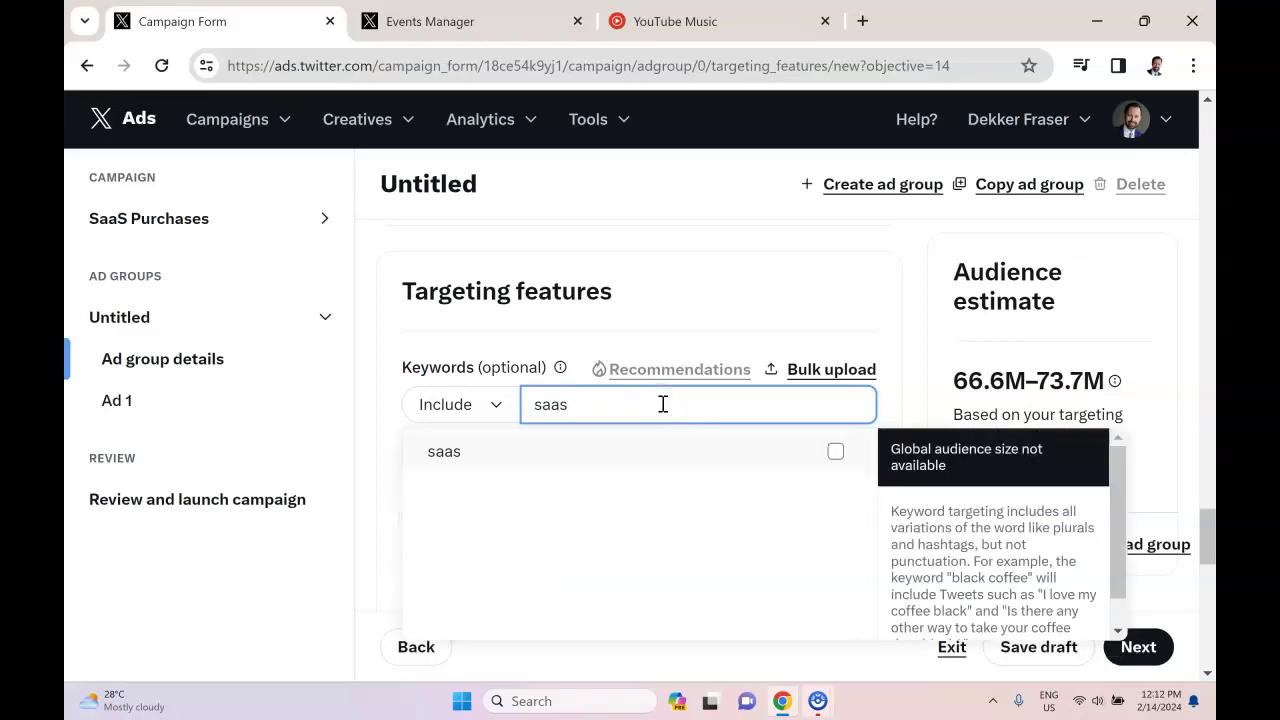
pyautogui.click(835, 451)
pyautogui.click(906, 382)
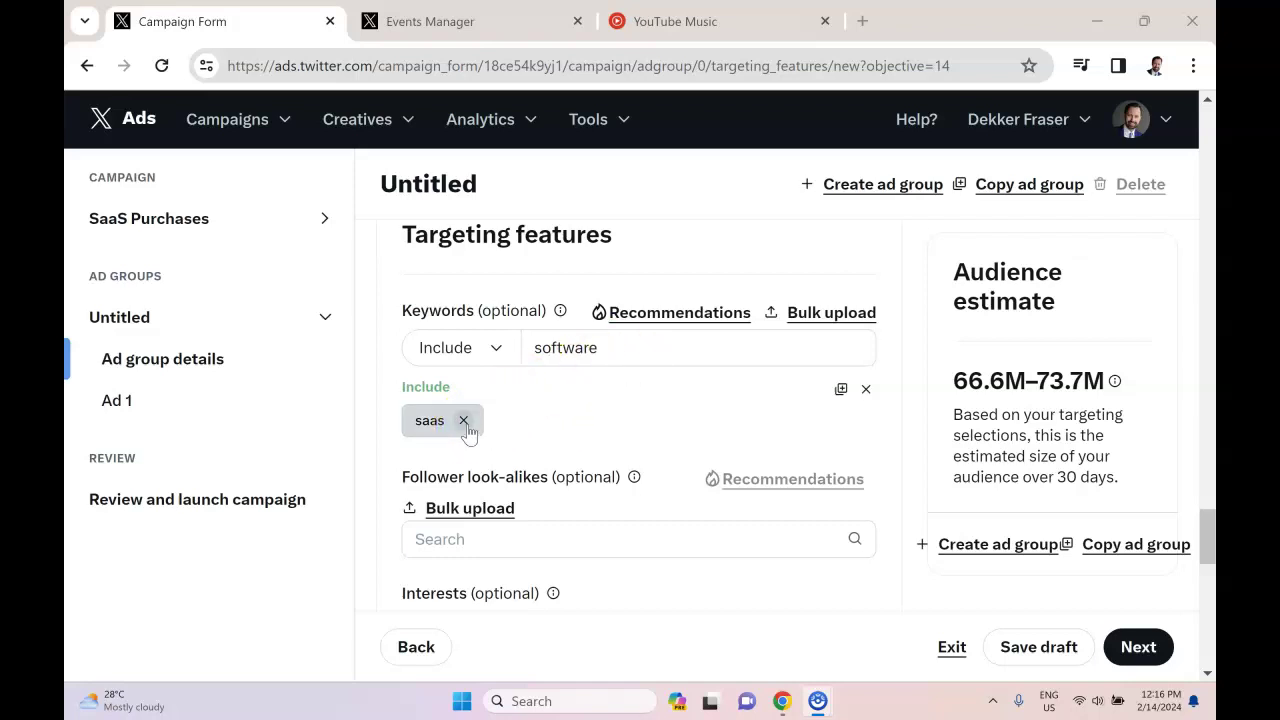
pyautogui.click(585, 351)
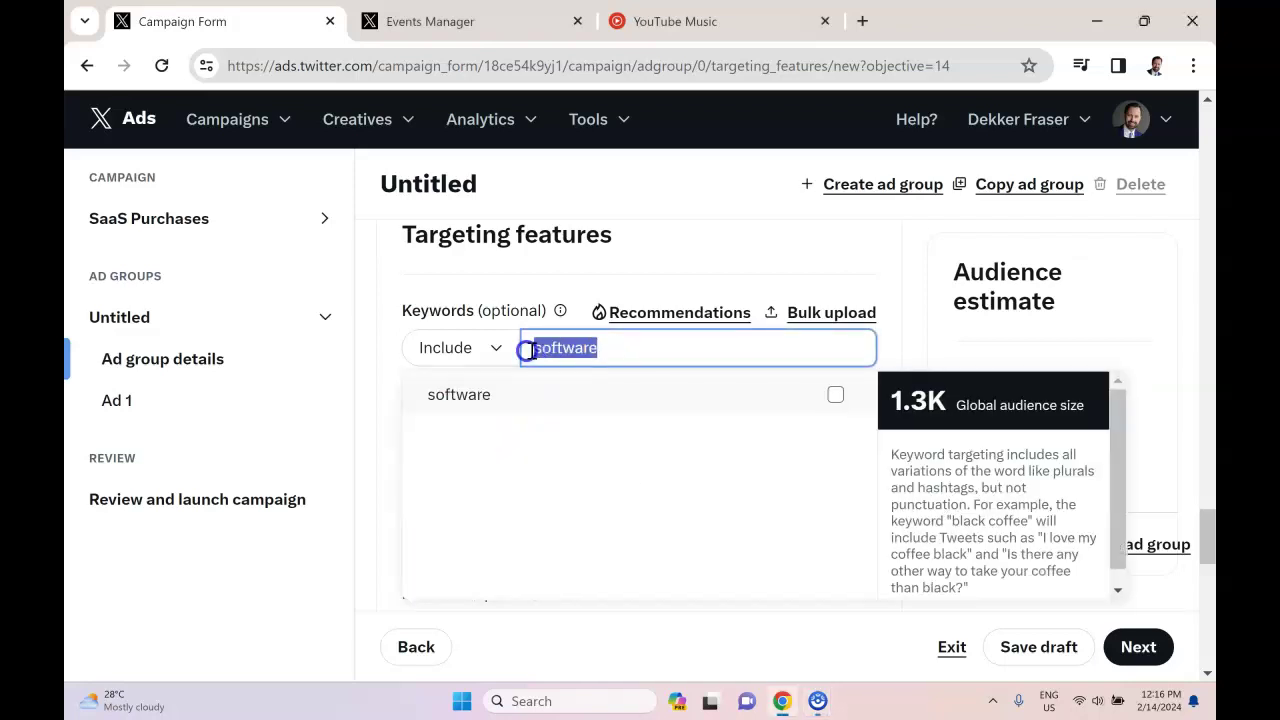
pyautogui.write('saas')
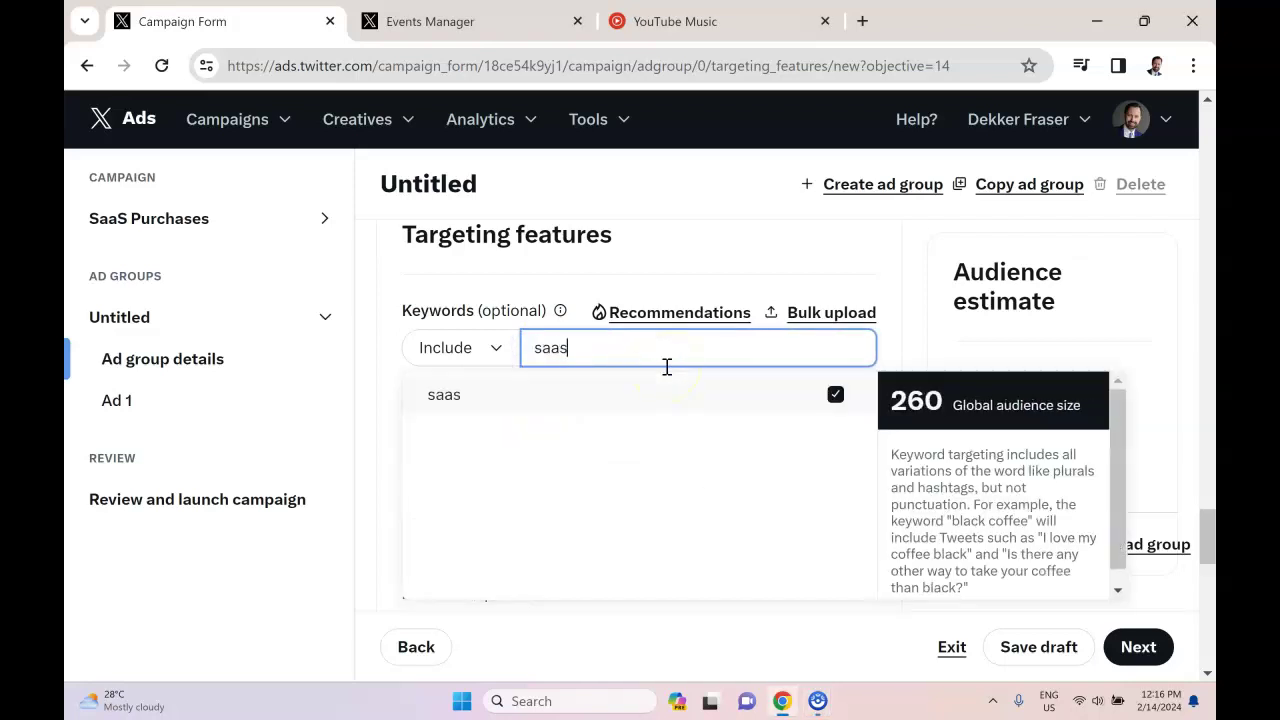
pyautogui.click(931, 337)
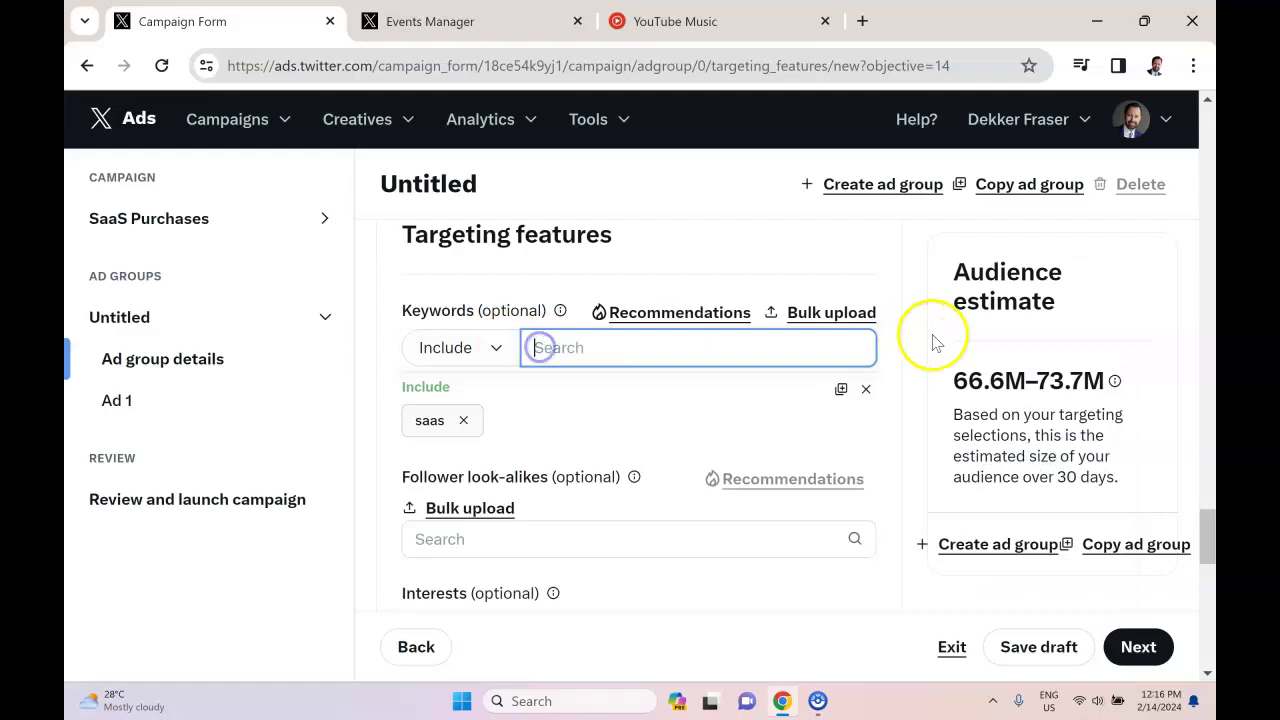
# - Search interests for 'sof' and include Business software and Enterprise software
pyautogui.scroll(-3, 466, 425)
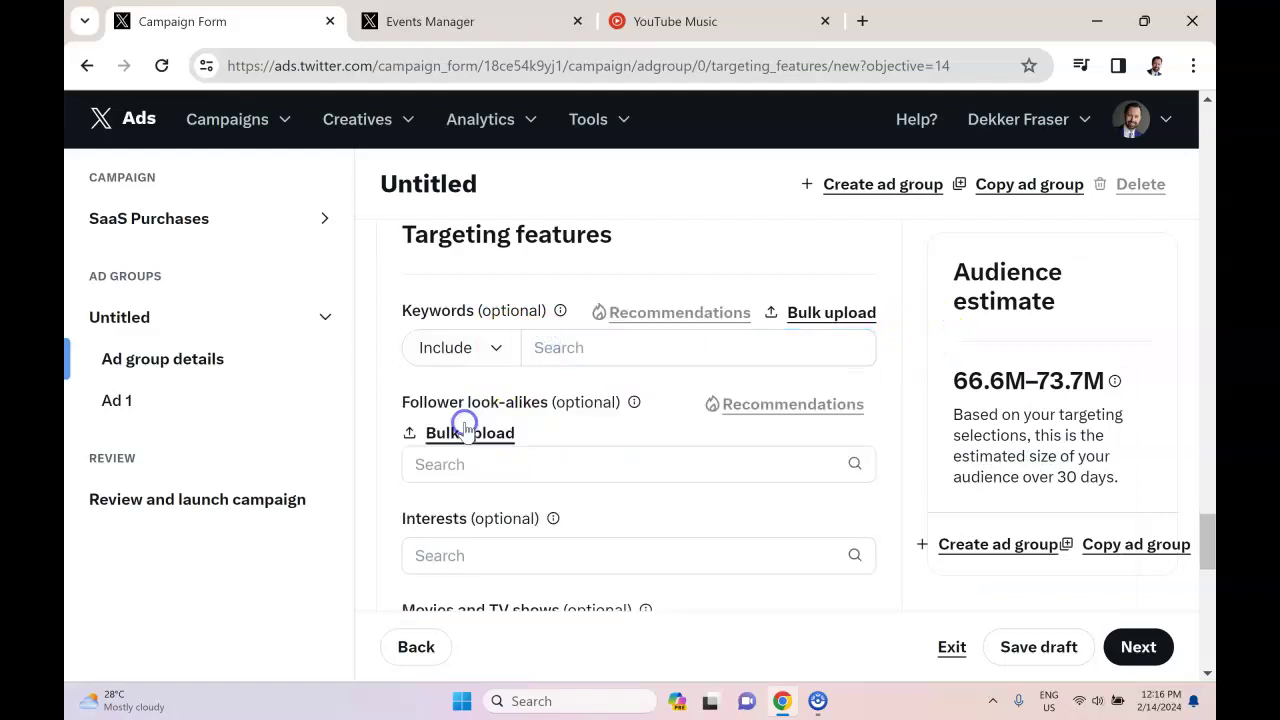
pyautogui.click(537, 348)
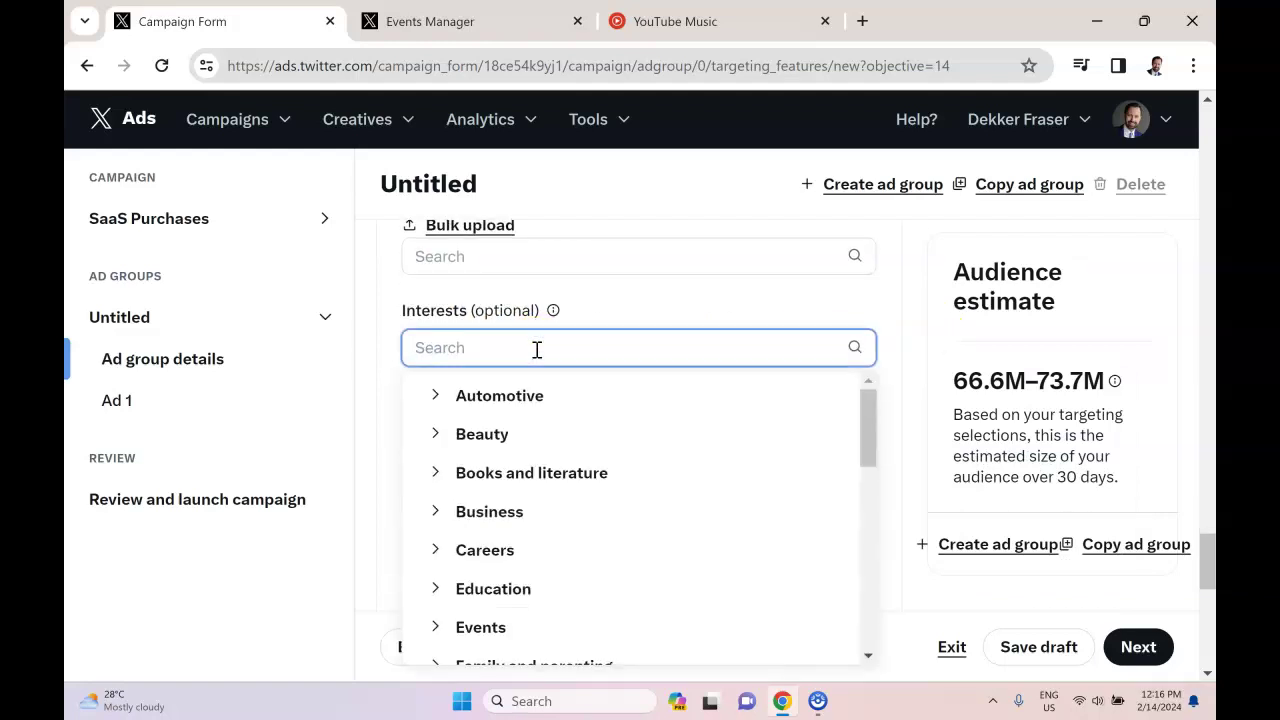
pyautogui.write('software')
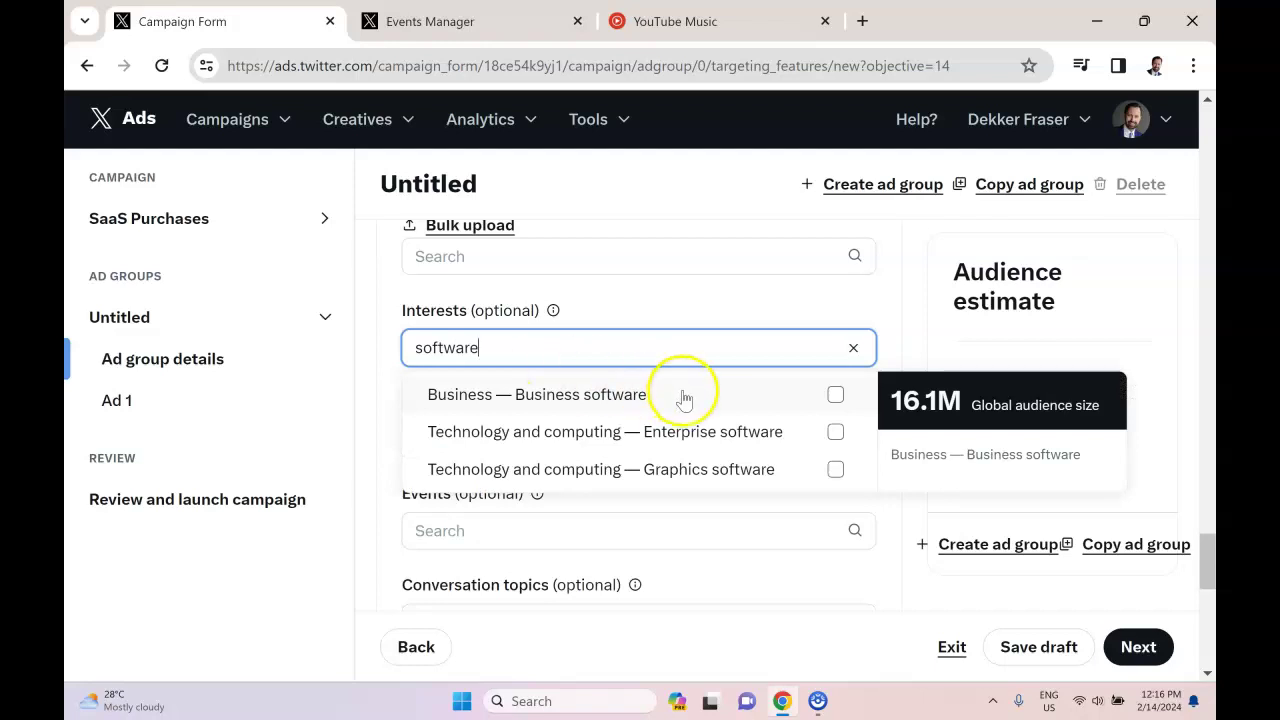
pyautogui.click(835, 394)
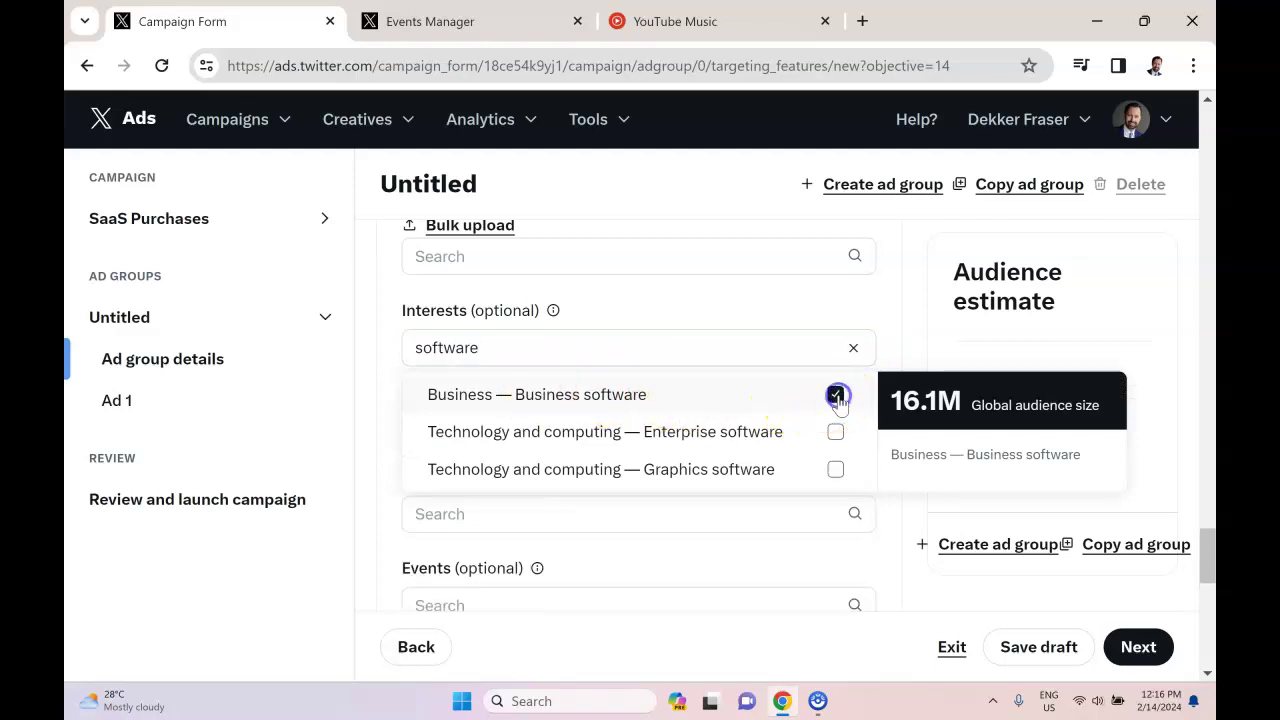
pyautogui.click(835, 432)
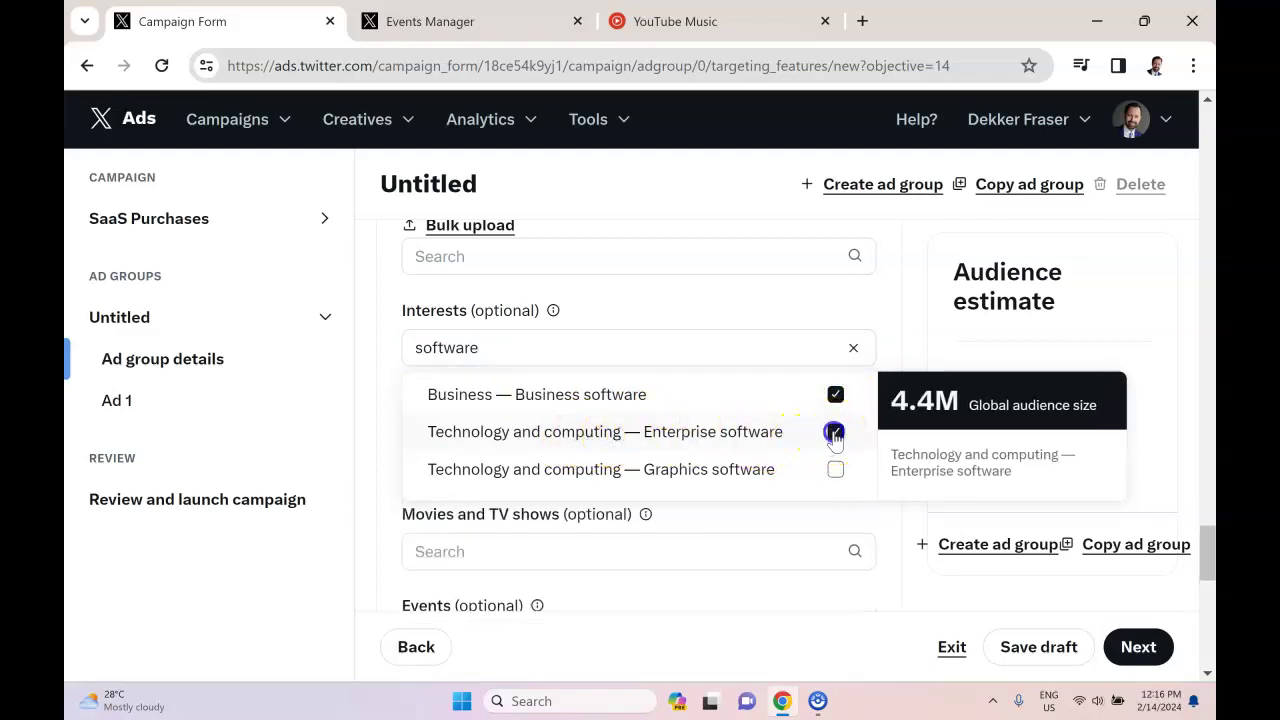
pyautogui.click(917, 342)
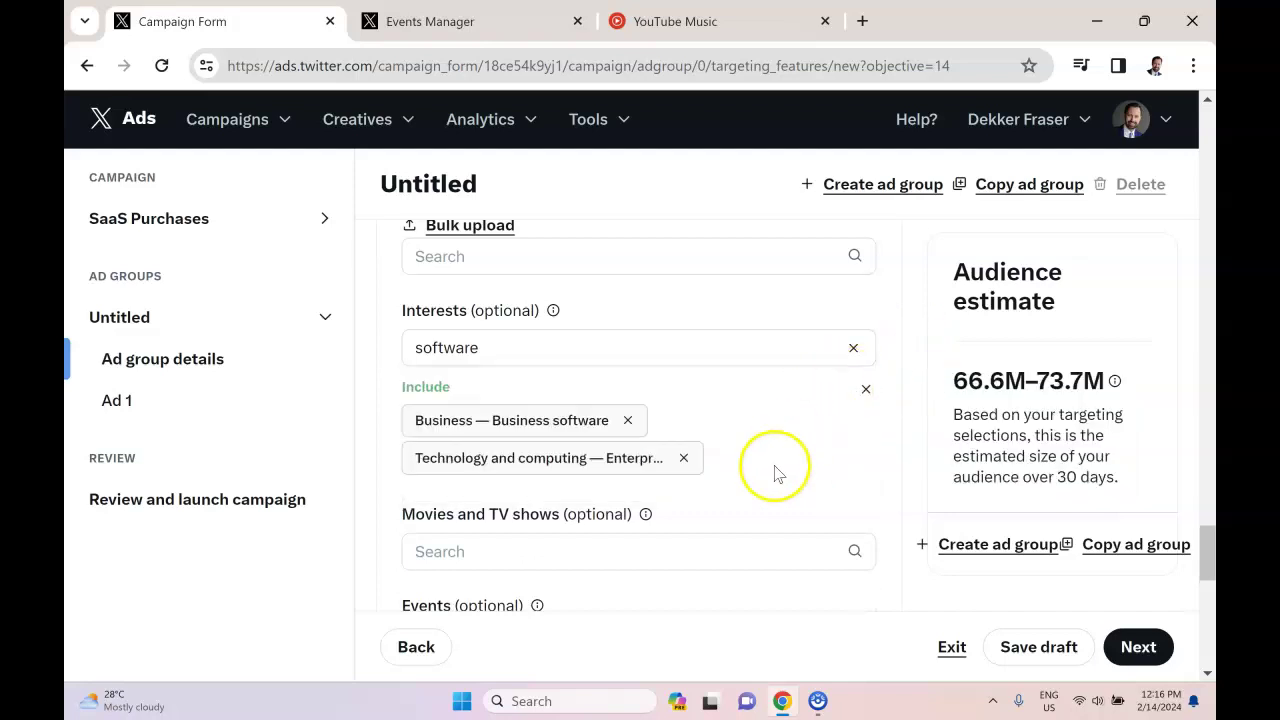
pyautogui.scroll(-2, 770, 472)
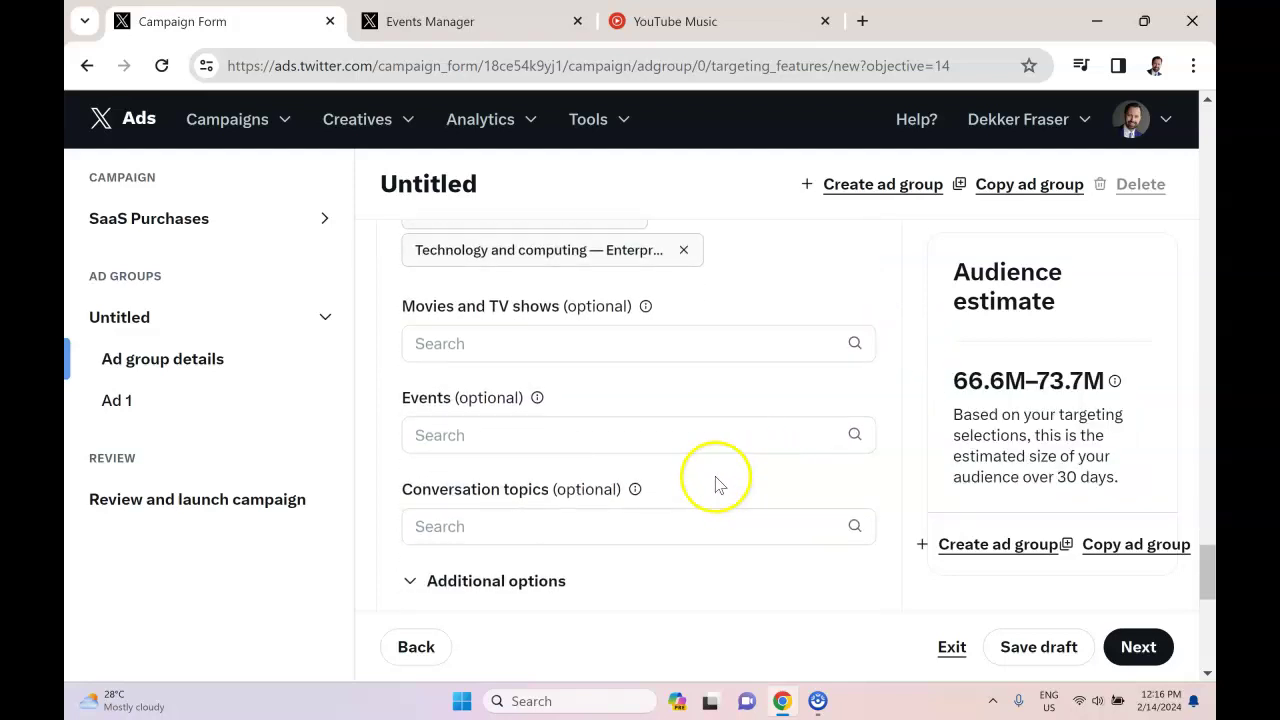
pyautogui.scroll(2, 685, 508)
pyautogui.scroll(15, 683, 507)
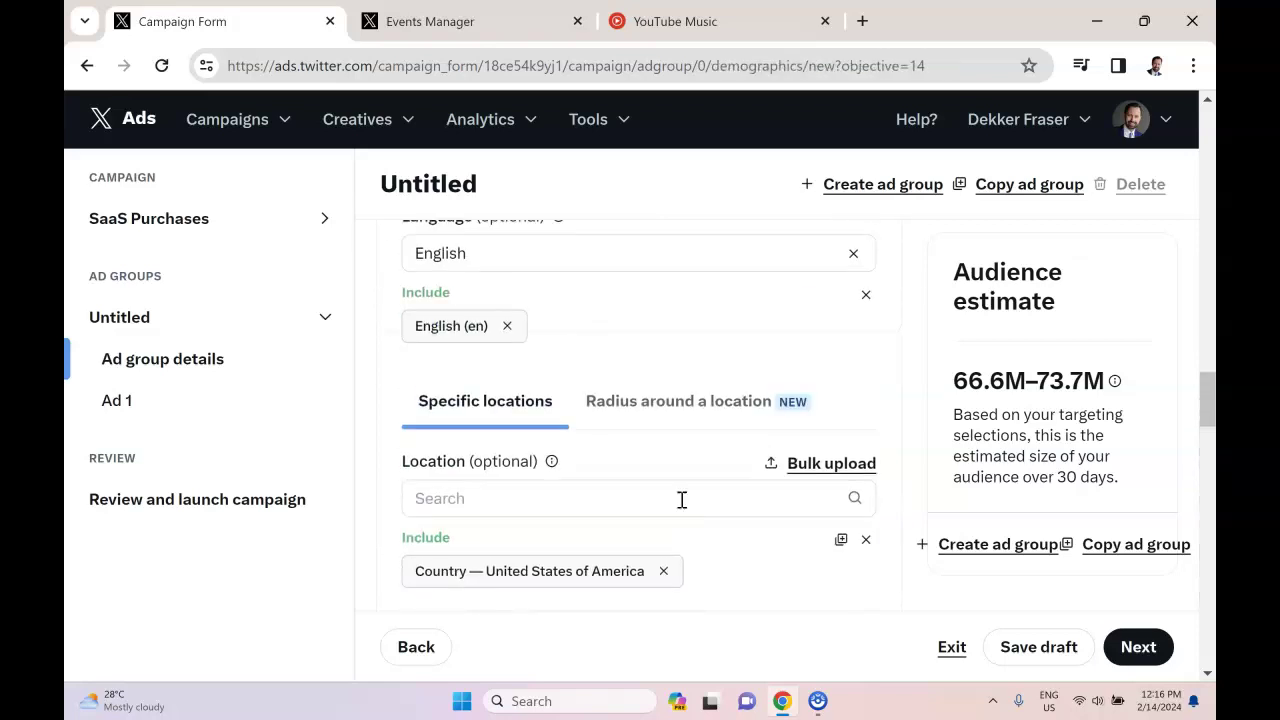
pyautogui.scroll(3, 682, 500)
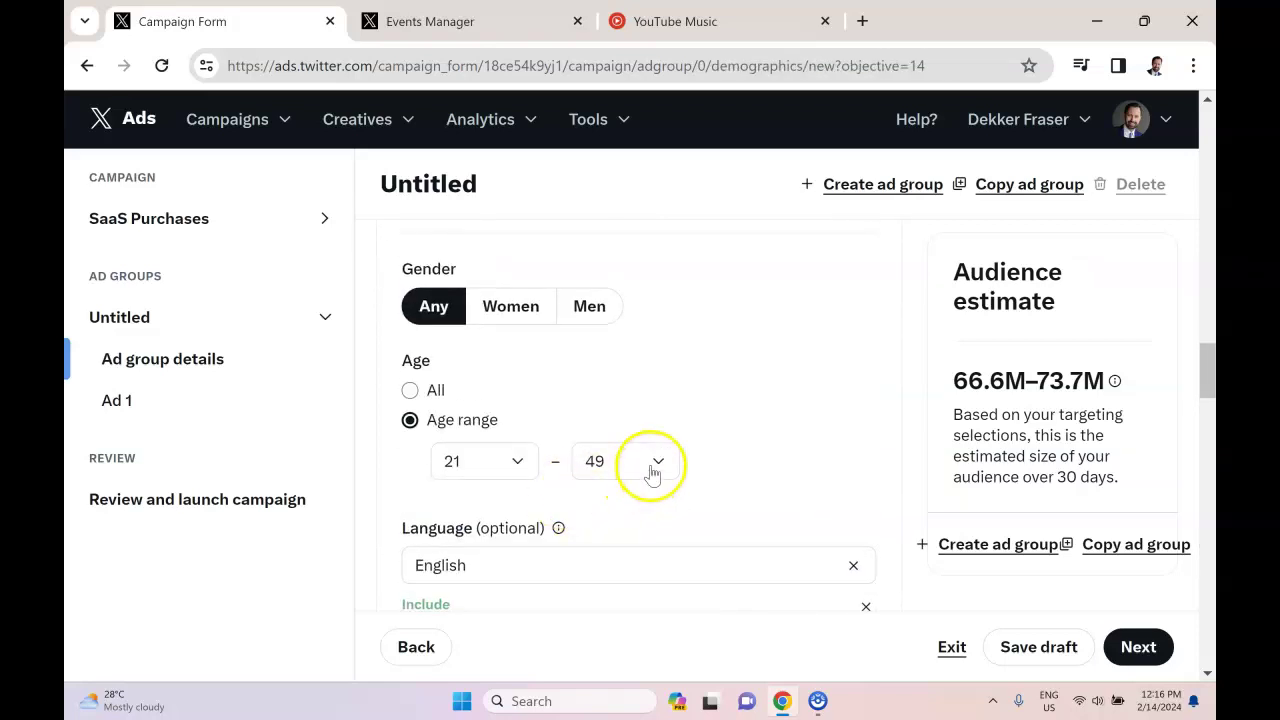
pyautogui.scroll(-2, 746, 514)
pyautogui.scroll(-12, 748, 514)
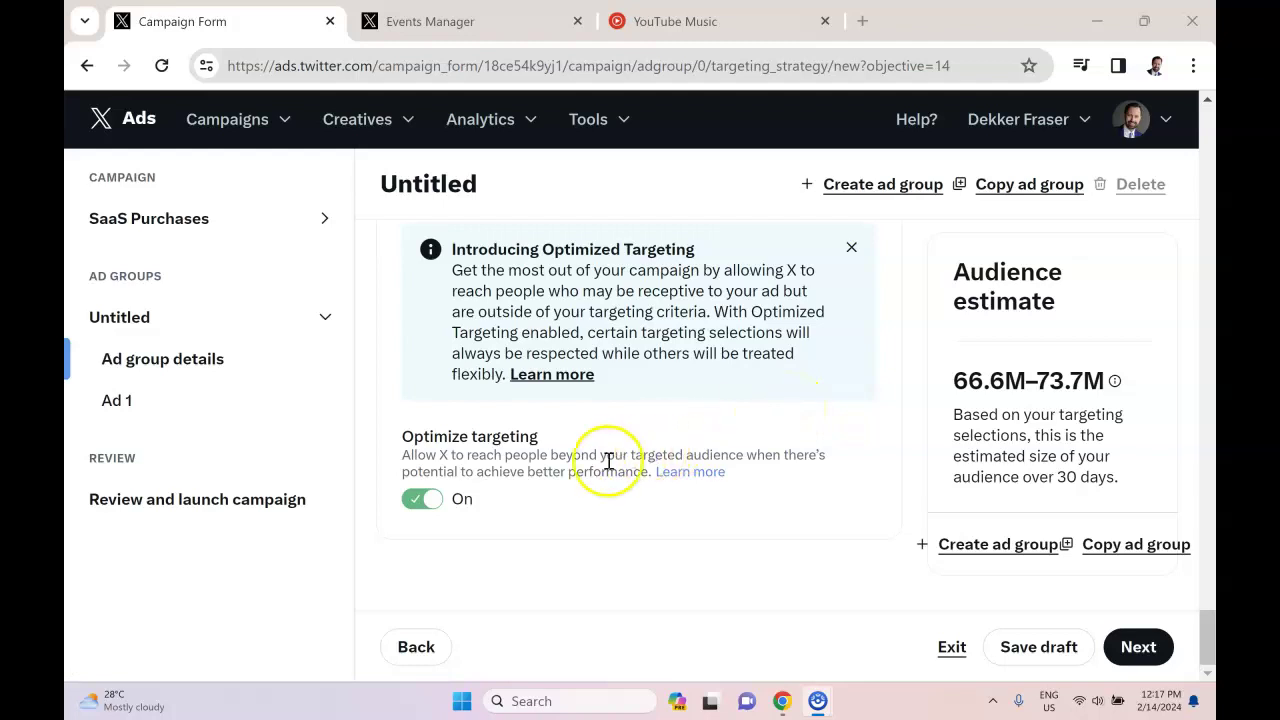
pyautogui.moveTo(540, 436); pyautogui.dragTo(423, 436)
pyautogui.click(557, 450)
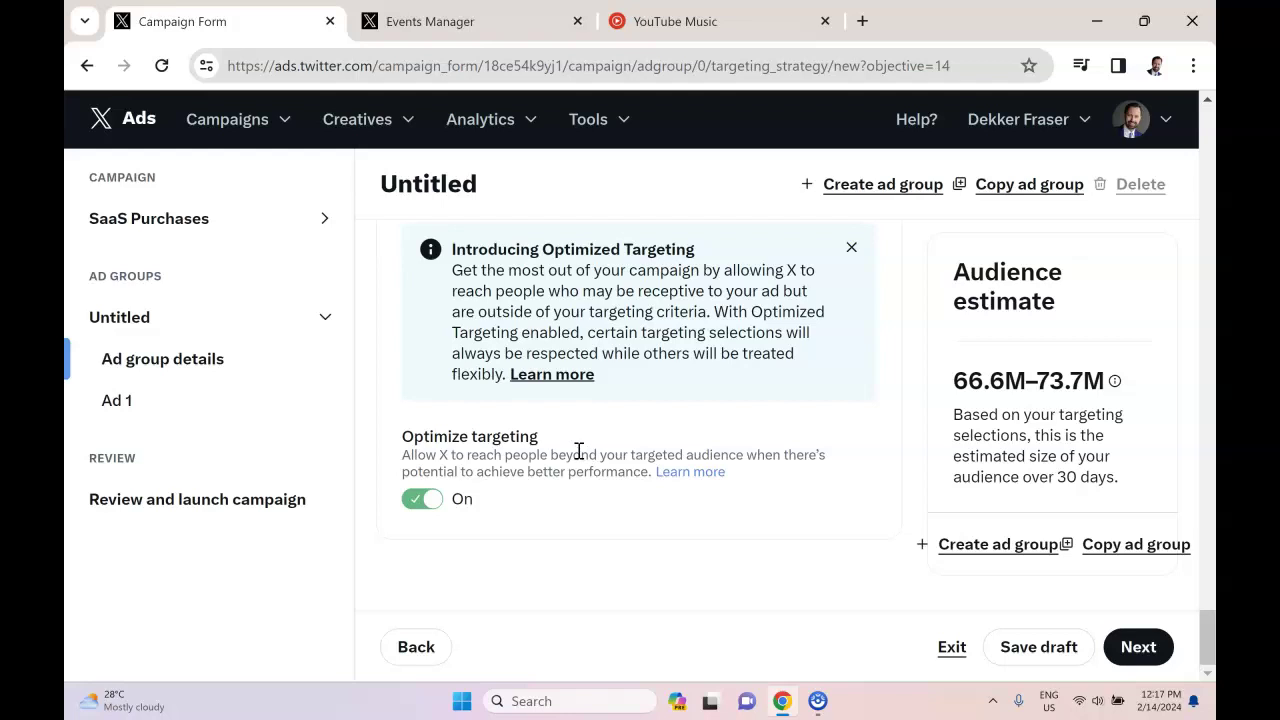
# - Continue to the SaaS ad creative and browse the device for media from Add media
pyautogui.click(1138, 650)
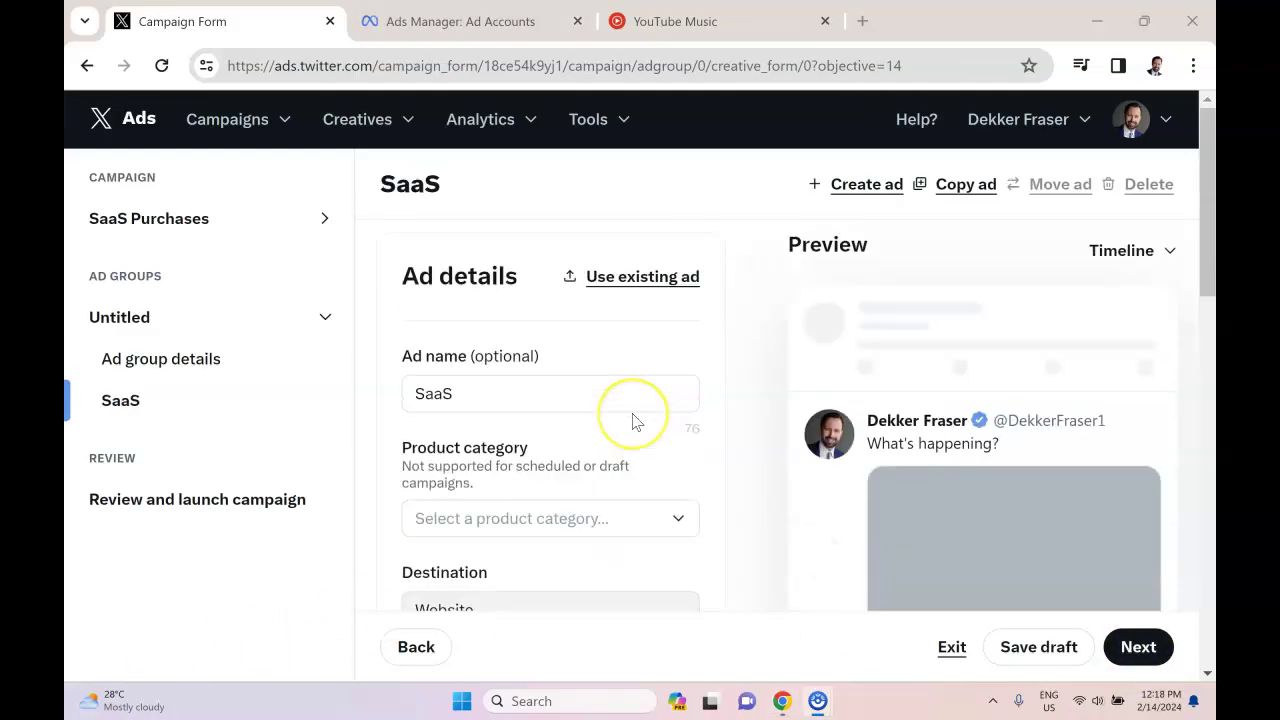
pyautogui.scroll(-15, 632, 420)
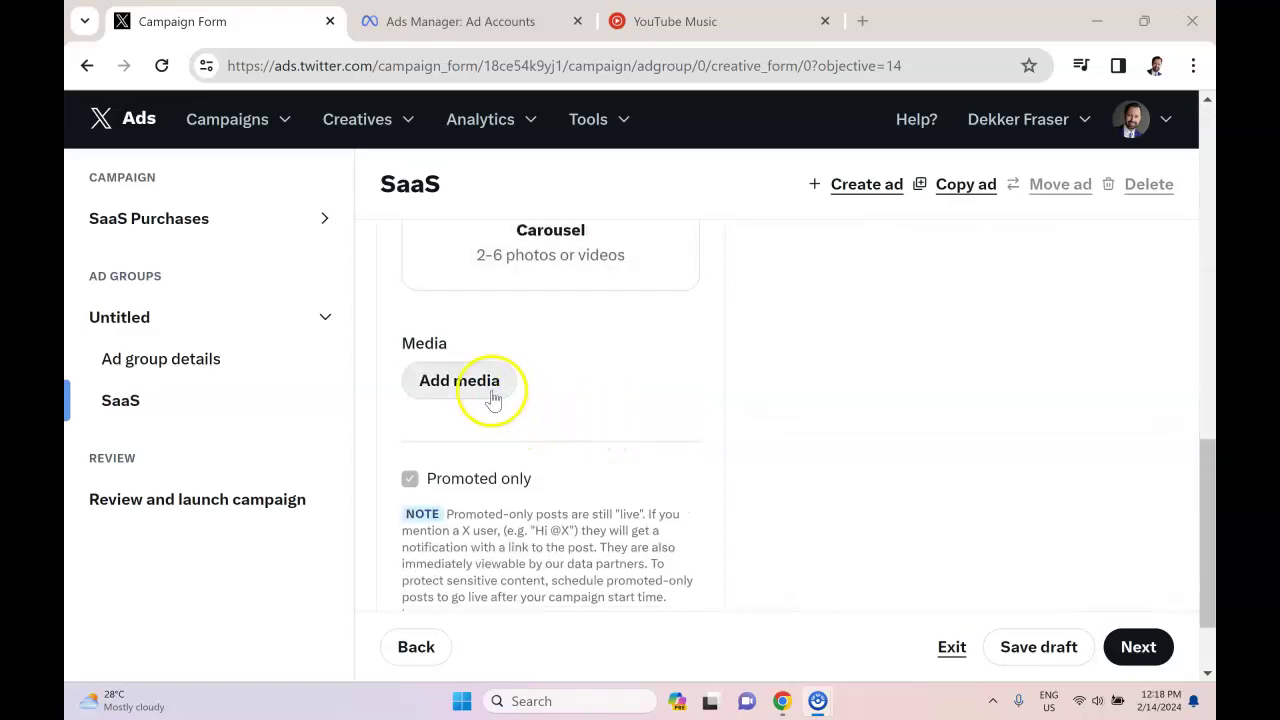
pyautogui.click(494, 392)
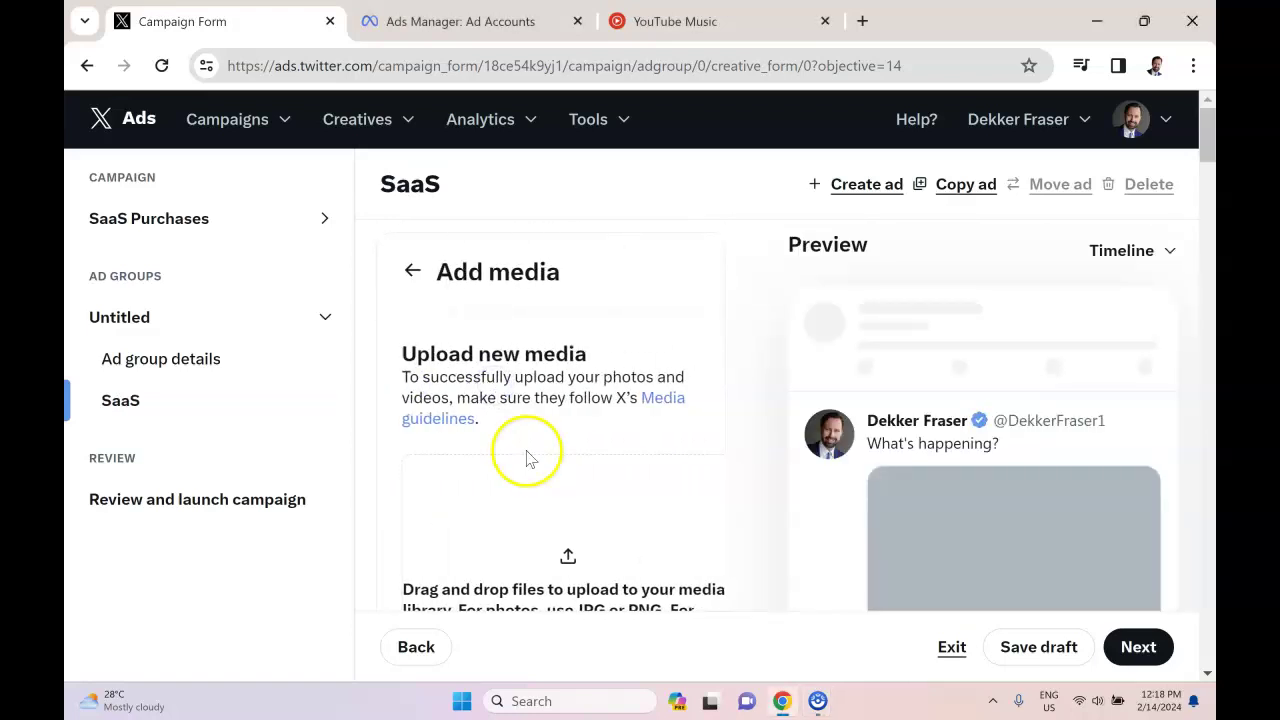
pyautogui.scroll(-3, 529, 449)
pyautogui.click(567, 364)
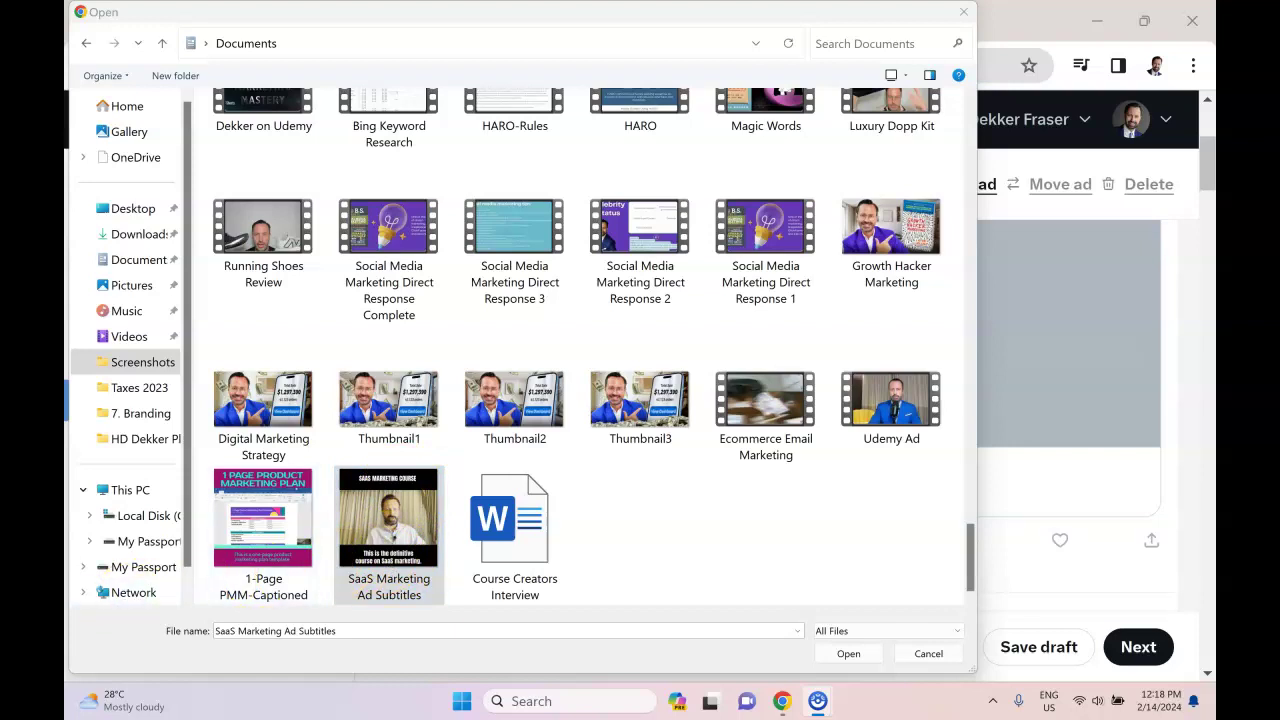
# - Copy the Facebook ad's primary text and place the cursor in the X ad's post text
pyautogui.click(403, 480)
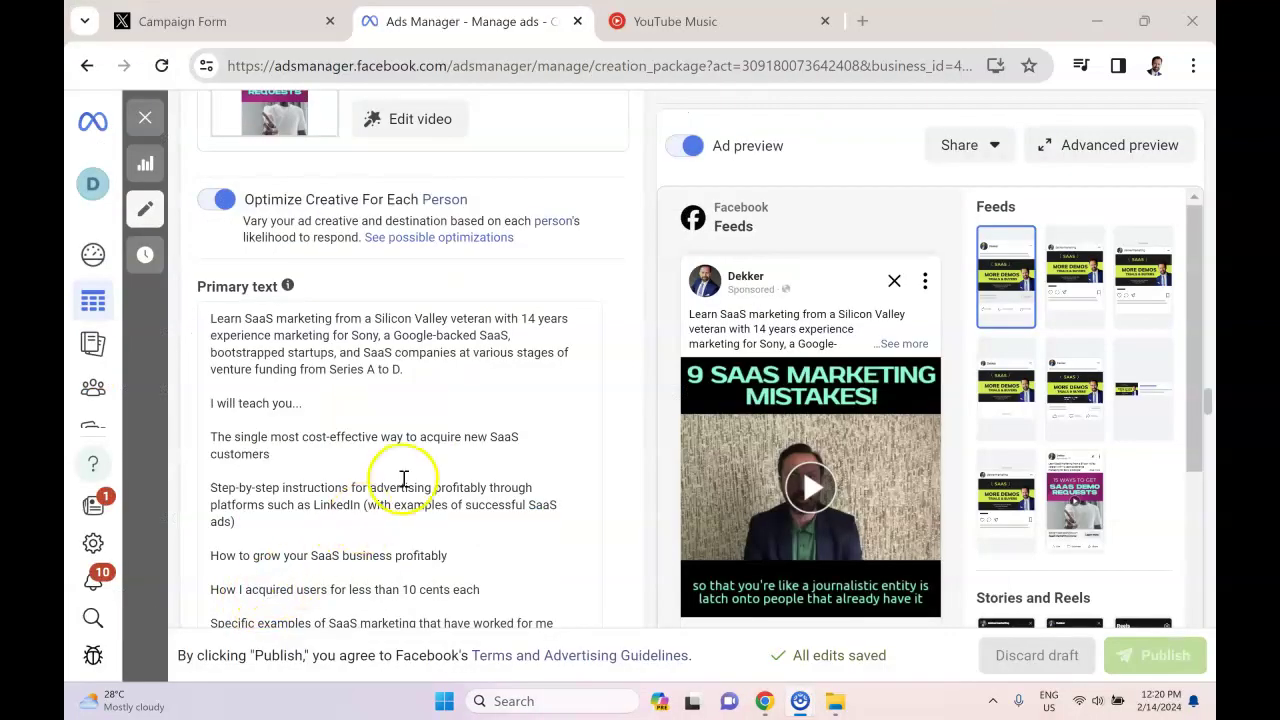
pyautogui.click(371, 437)
pyautogui.hotkey('ctrl', 'a')
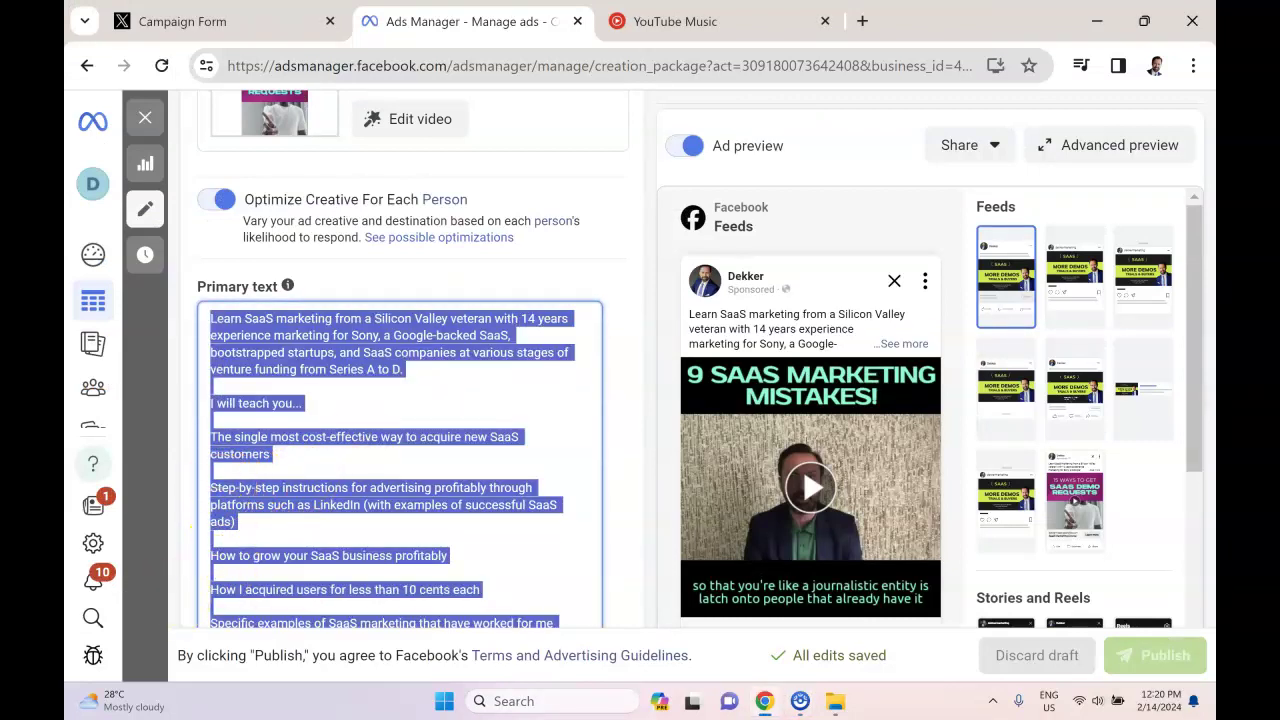
pyautogui.click(180, 21)
pyautogui.click(652, 434)
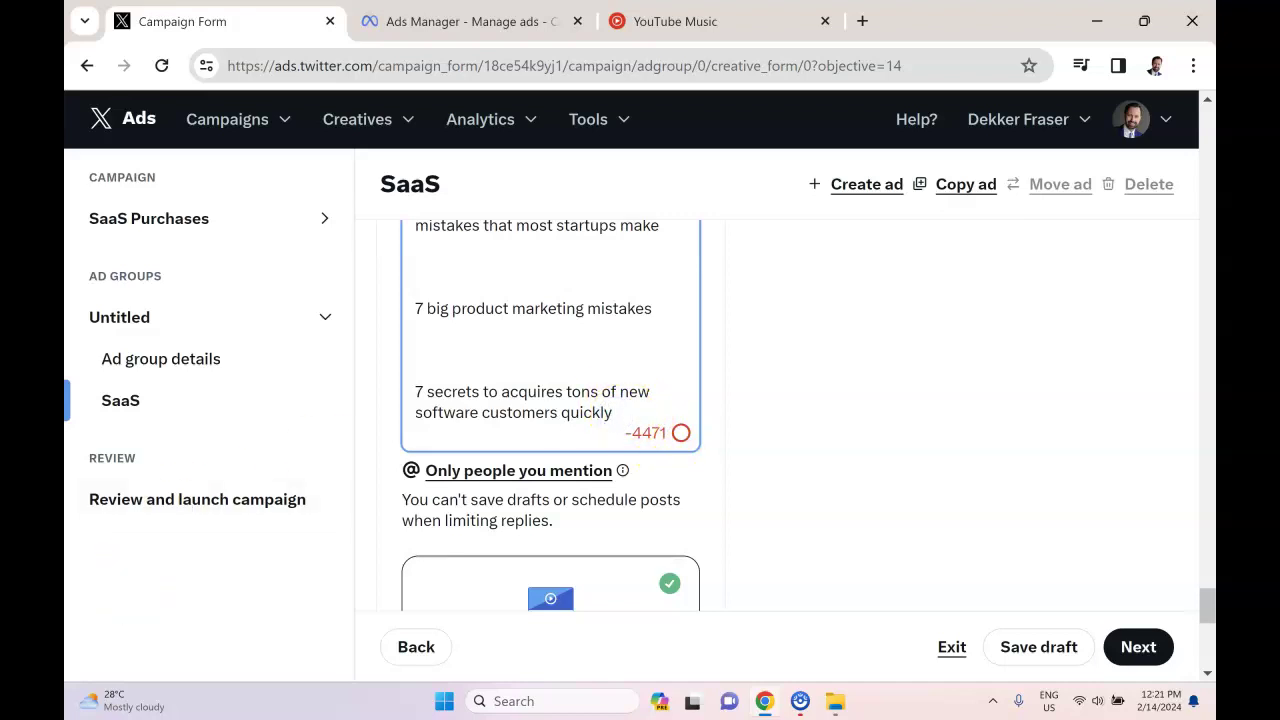
# - Replace the over-limit post text with the shorter paragraph and scroll to Choose your media
pyautogui.hotkey('ctrl', 'a')
pyautogui.write('Learn SaaS marketing from a Silicon Valley veteran with 14 years experience marketing for Sony, a Google-backed SaaS, bootstrapped startups, and SaaS companies at various stages of venture funding from Series A to D.')
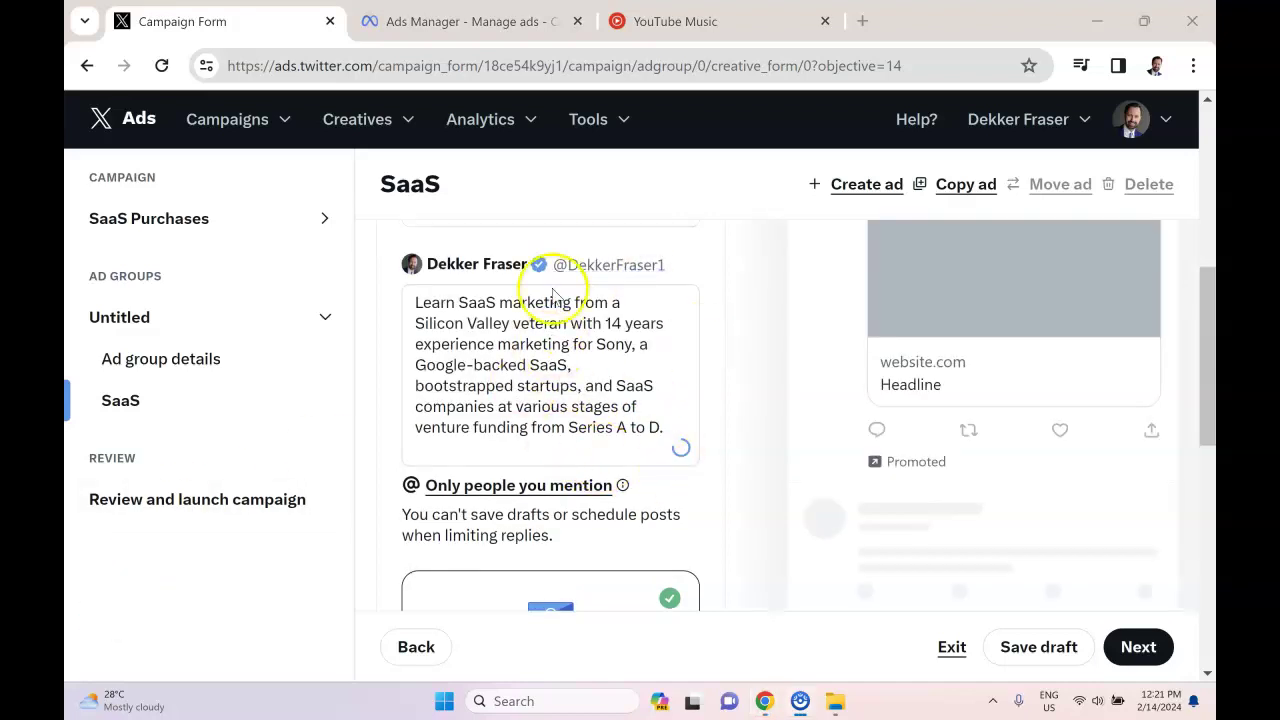
pyautogui.scroll(-1, 603, 347)
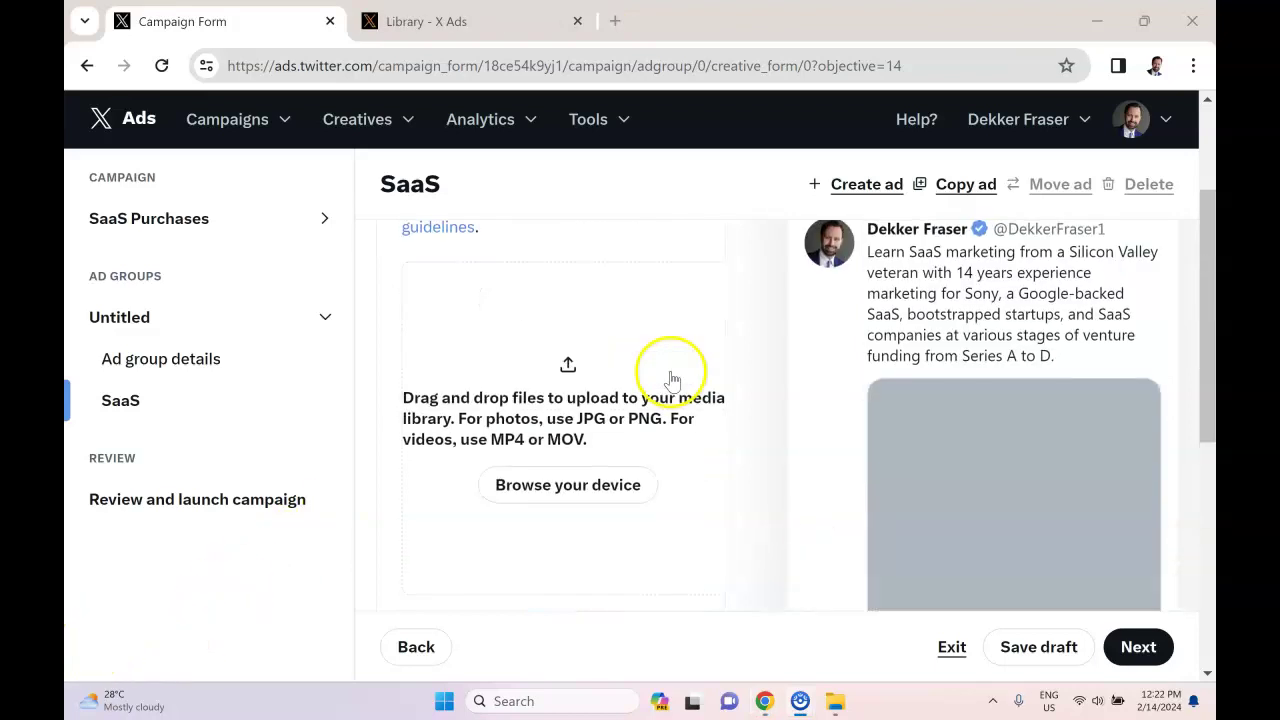
pyautogui.scroll(2, 660, 392)
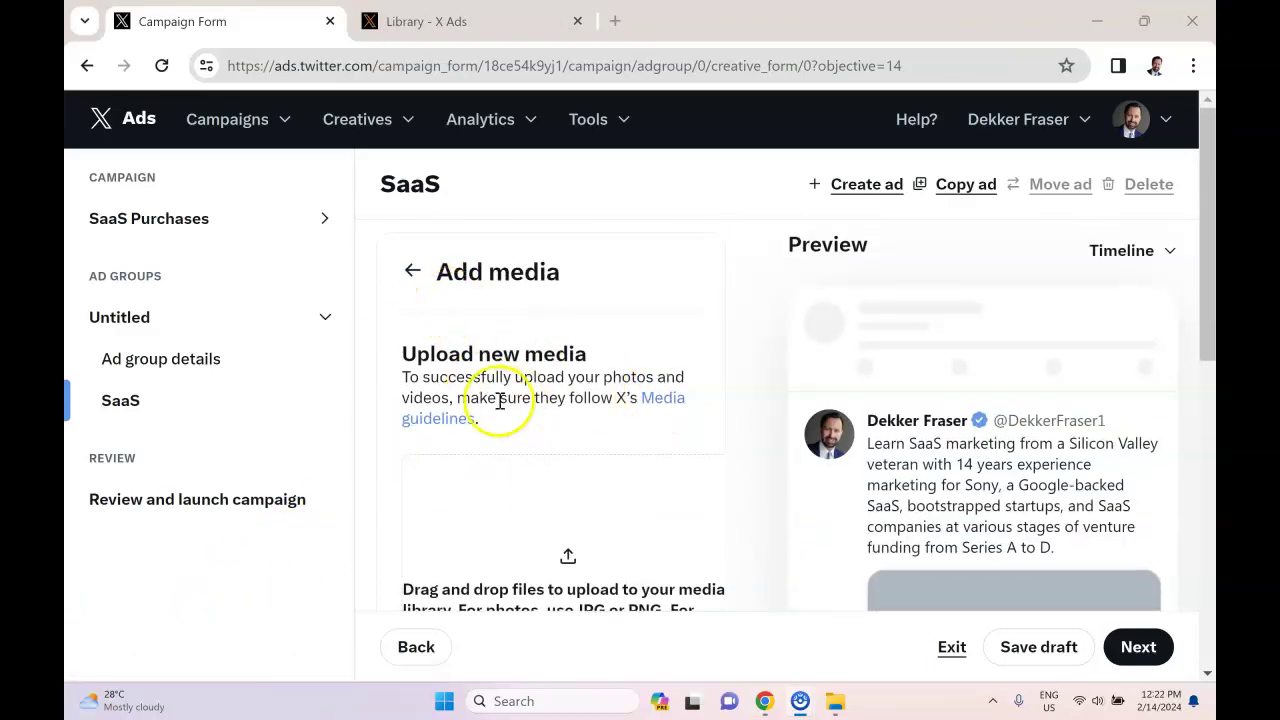
pyautogui.scroll(-3, 540, 420)
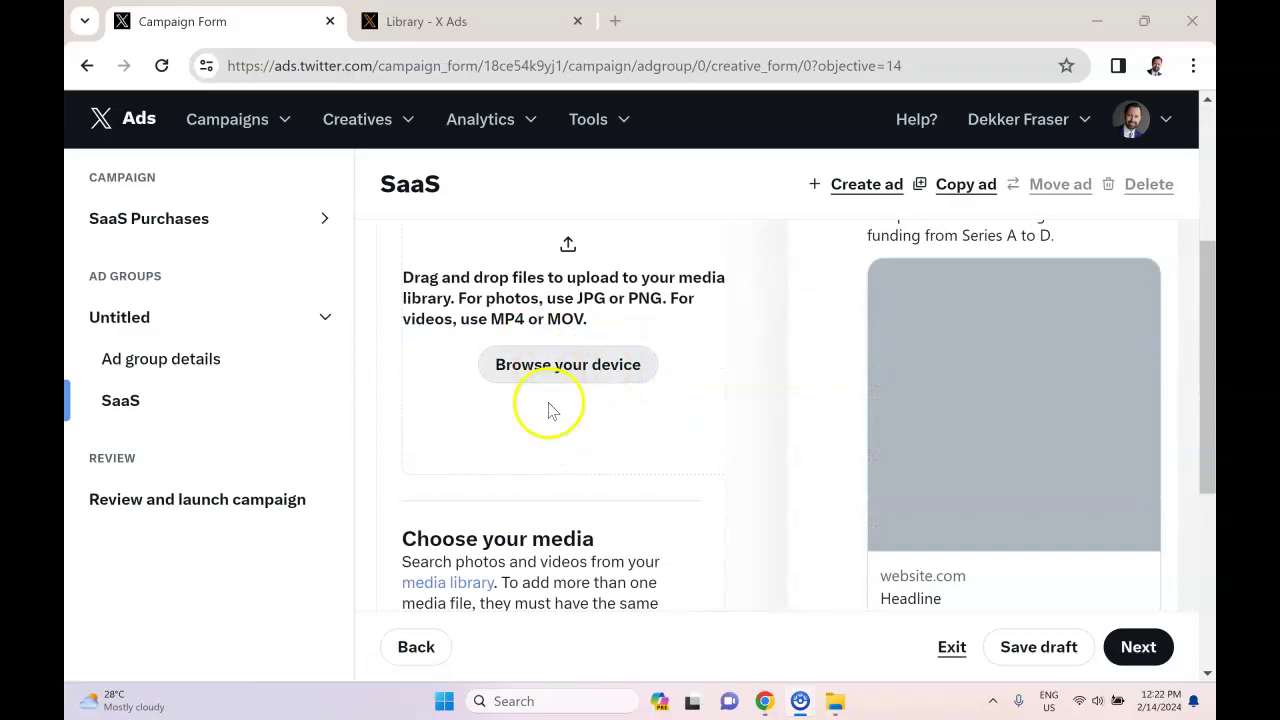
pyautogui.scroll(-1, 617, 374)
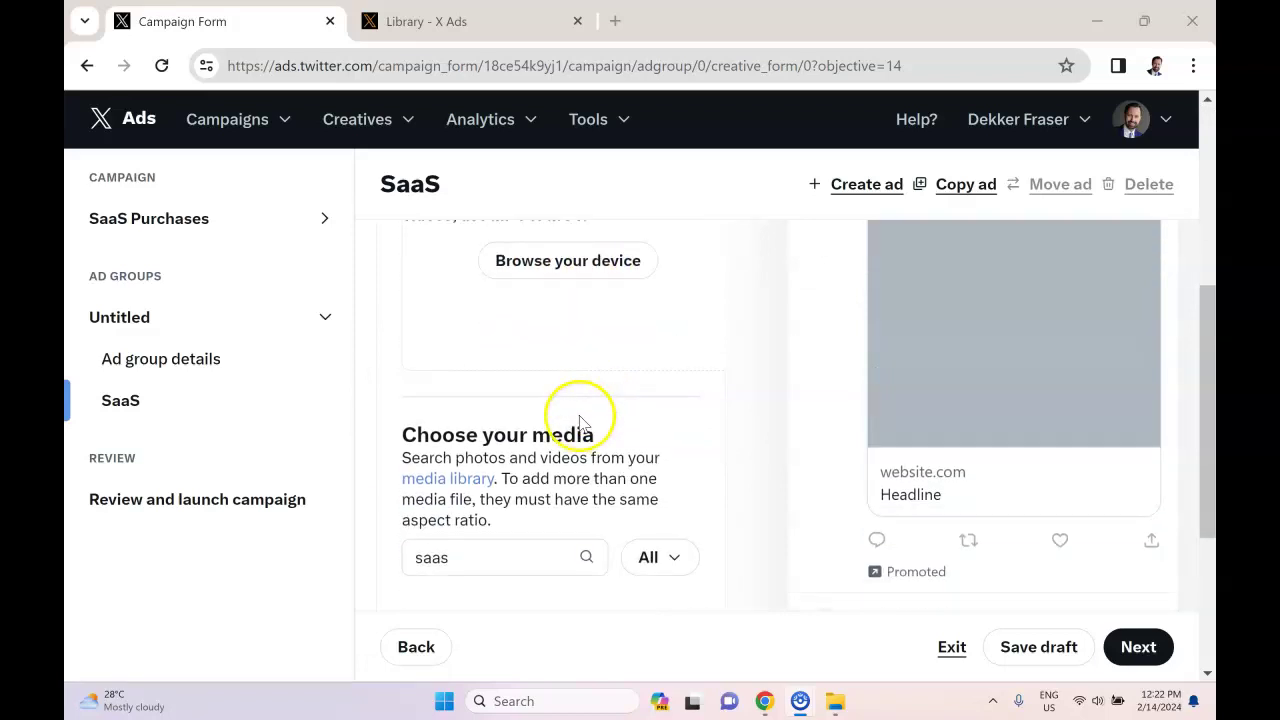
# - Upload SaaS Marketing Ad Subtitles.mp4 through the account's media library page
pyautogui.click(486, 480)
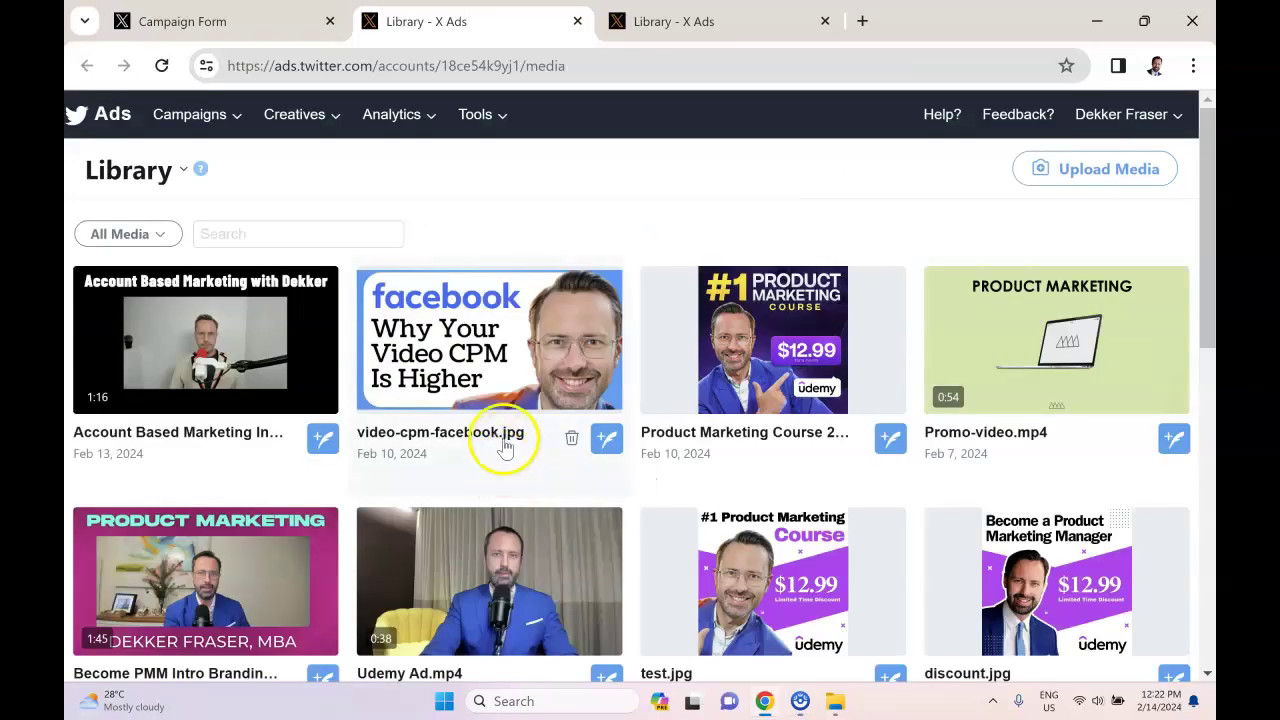
pyautogui.click(1120, 171)
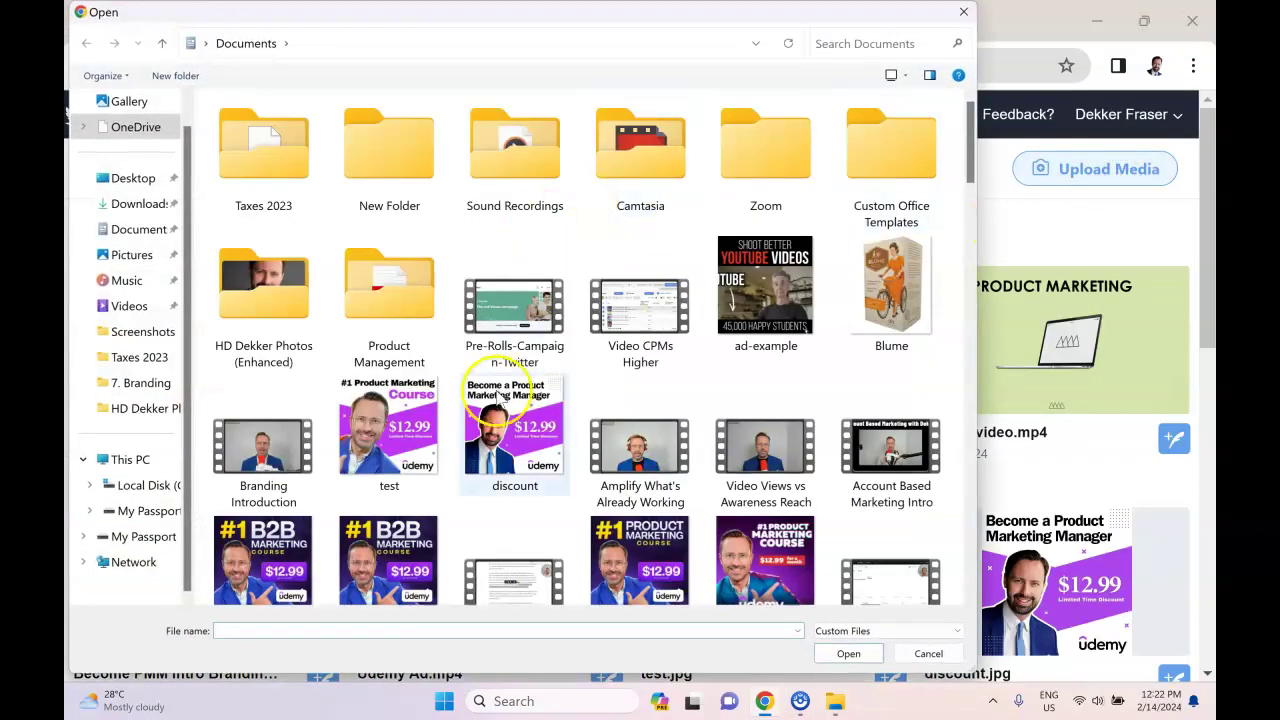
pyautogui.click(963, 12)
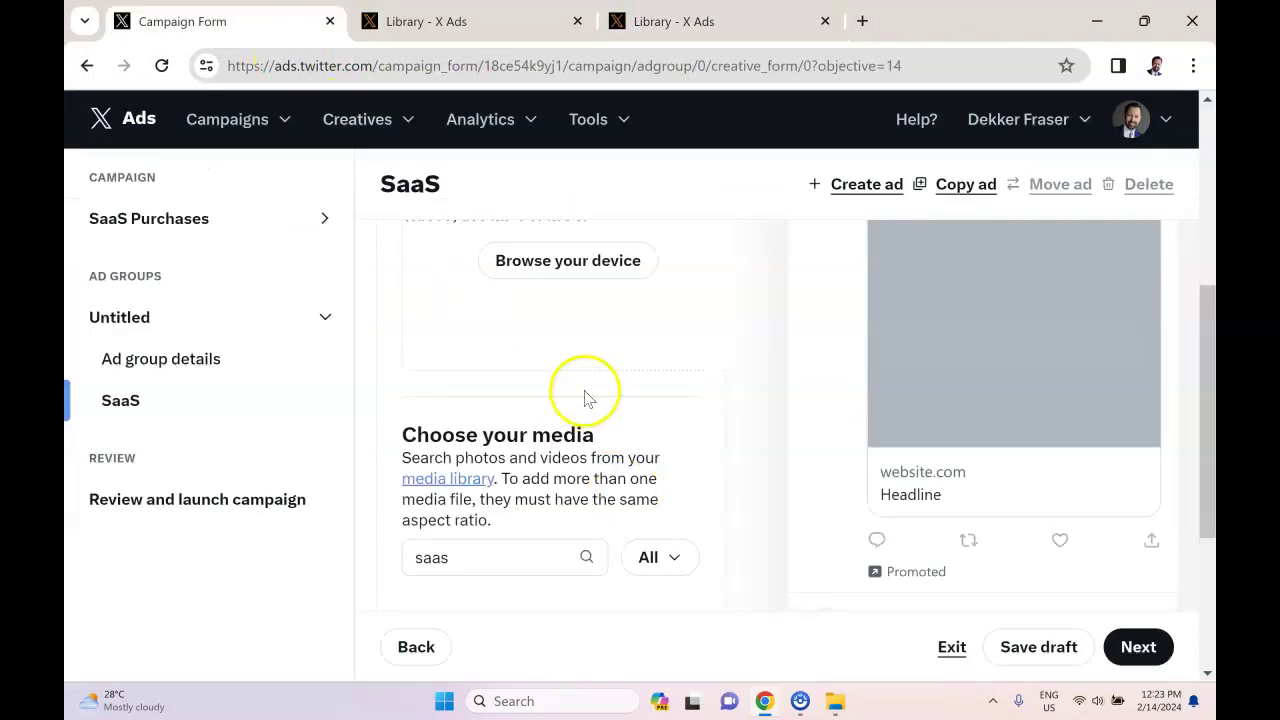
pyautogui.scroll(5, 590, 420)
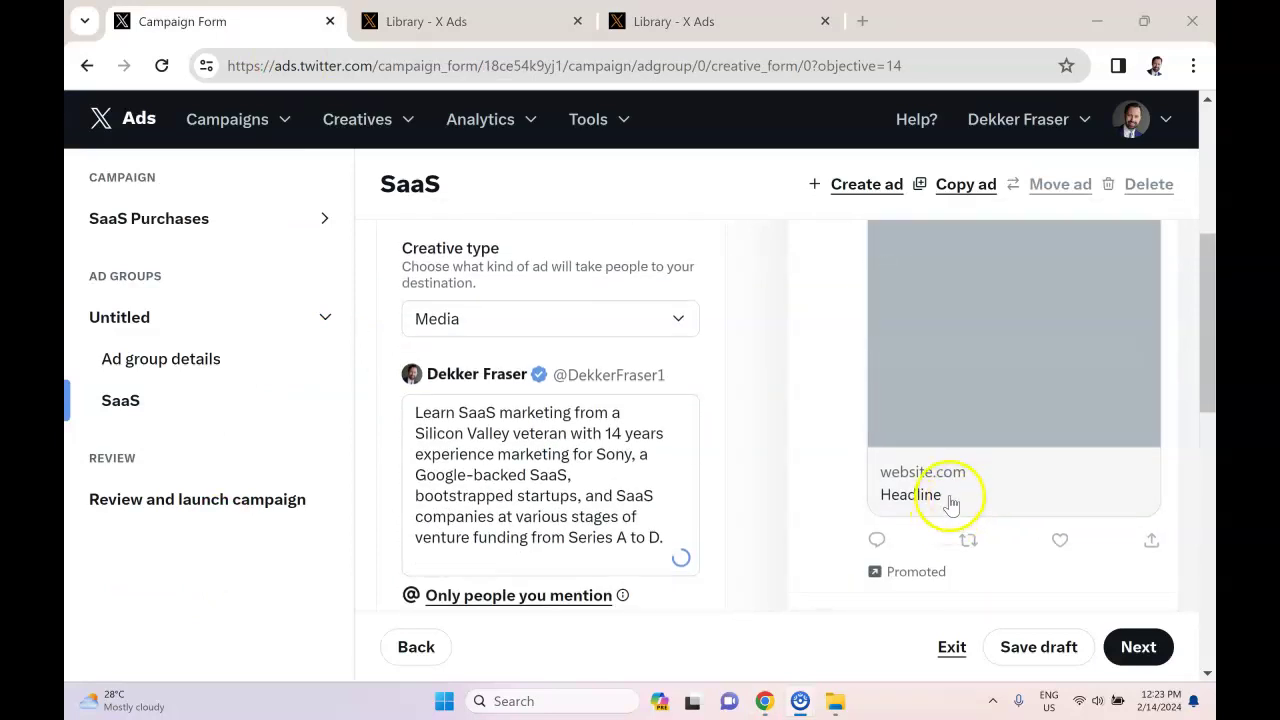
pyautogui.scroll(-6, 557, 500)
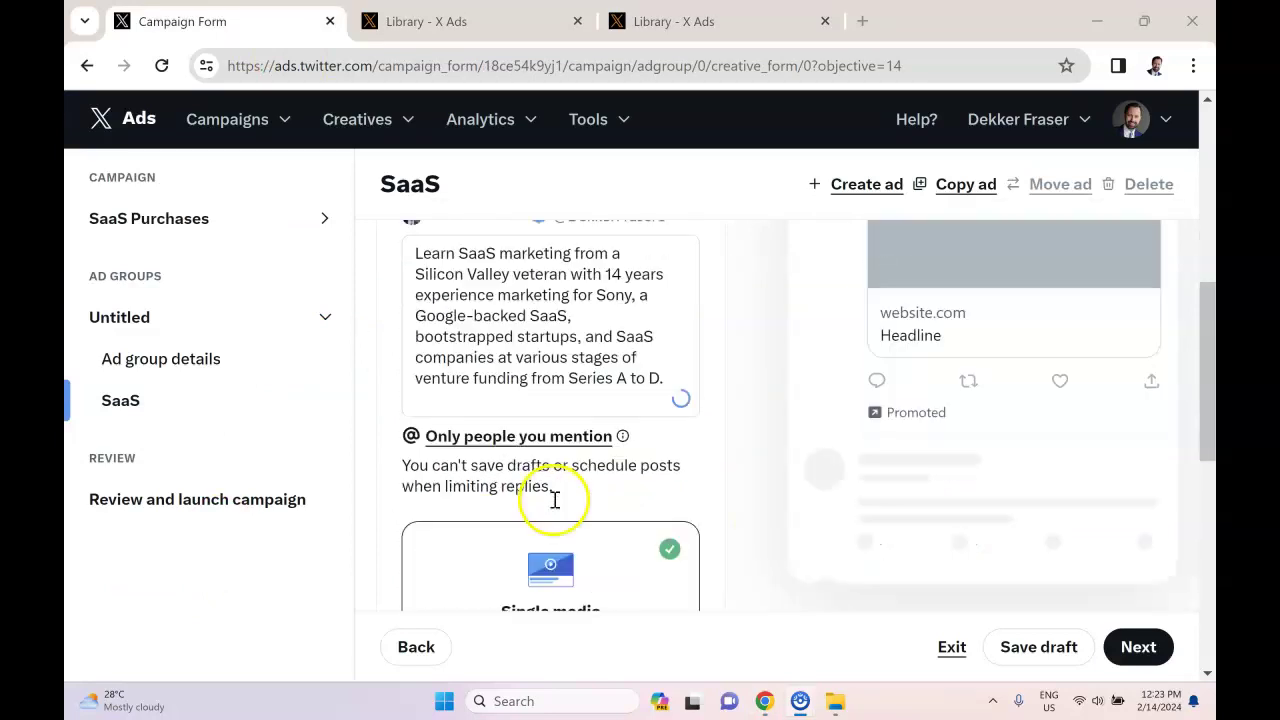
pyautogui.scroll(-1, 590, 485)
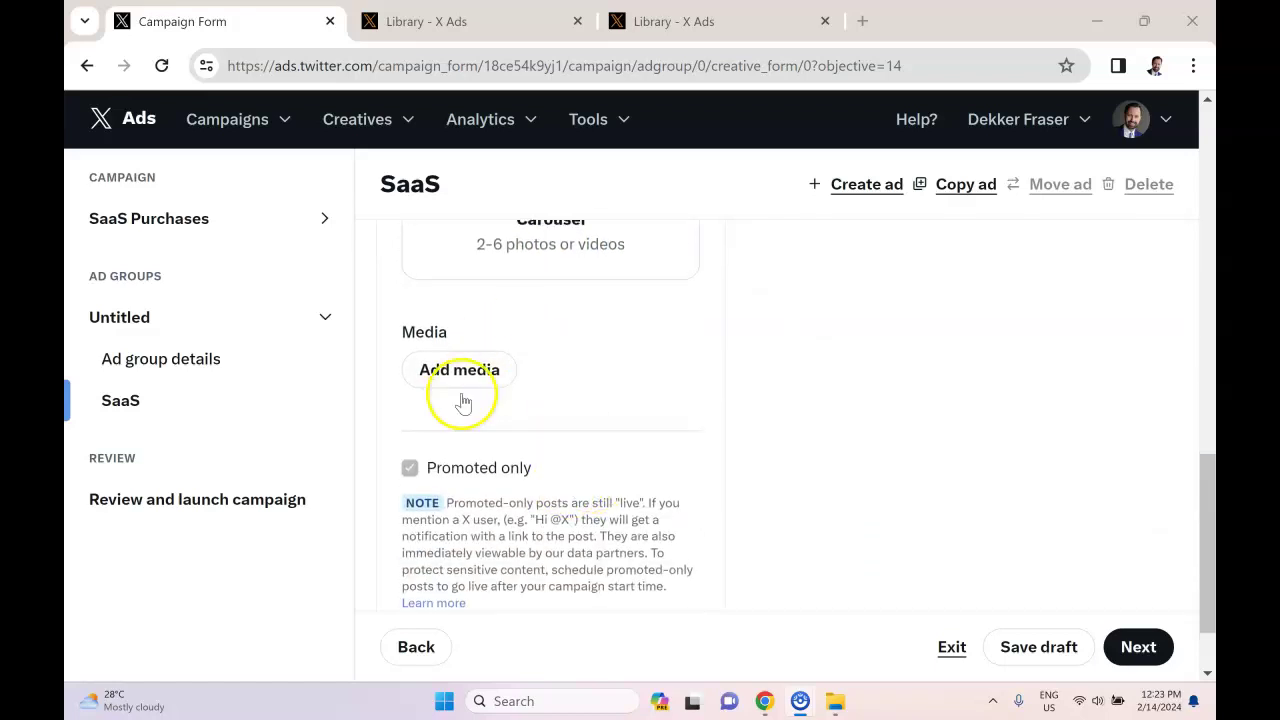
pyautogui.scroll(2, 634, 449)
pyautogui.scroll(3, 670, 449)
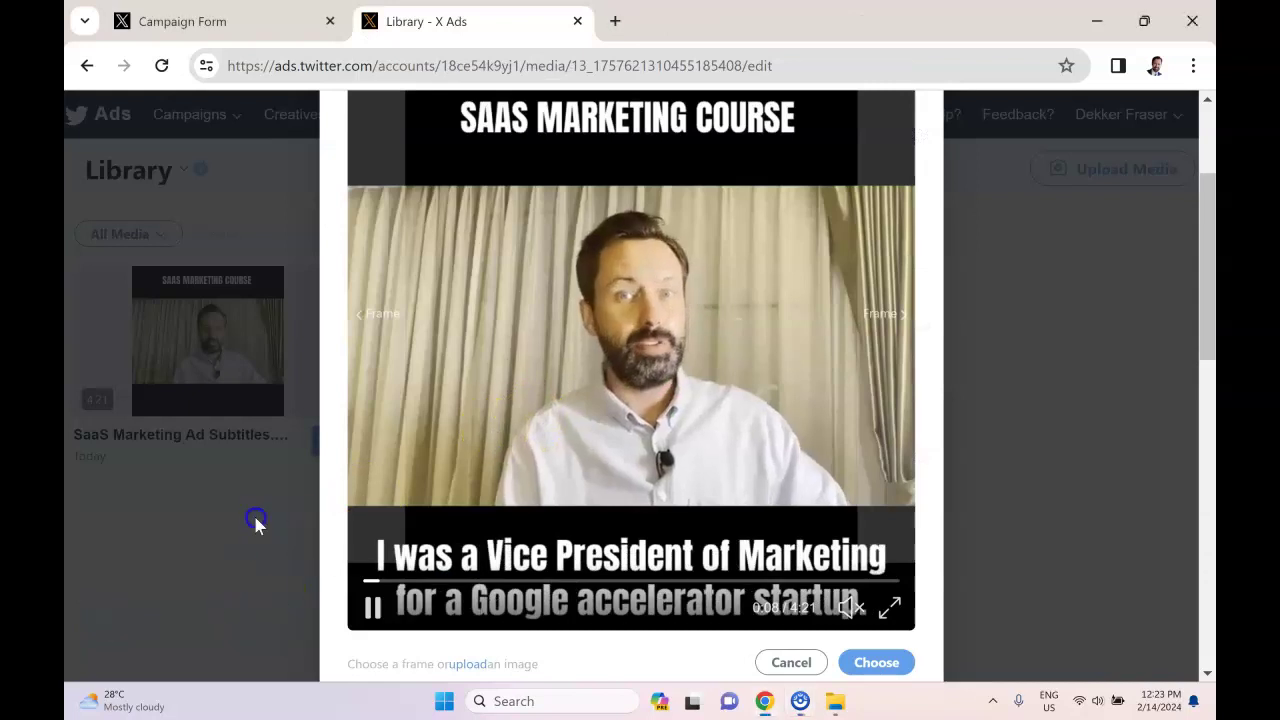
# - Review the uploaded video's media details and pick a different thumbnail frame
pyautogui.scroll(-3, 903, 173)
pyautogui.scroll(5, 905, 200)
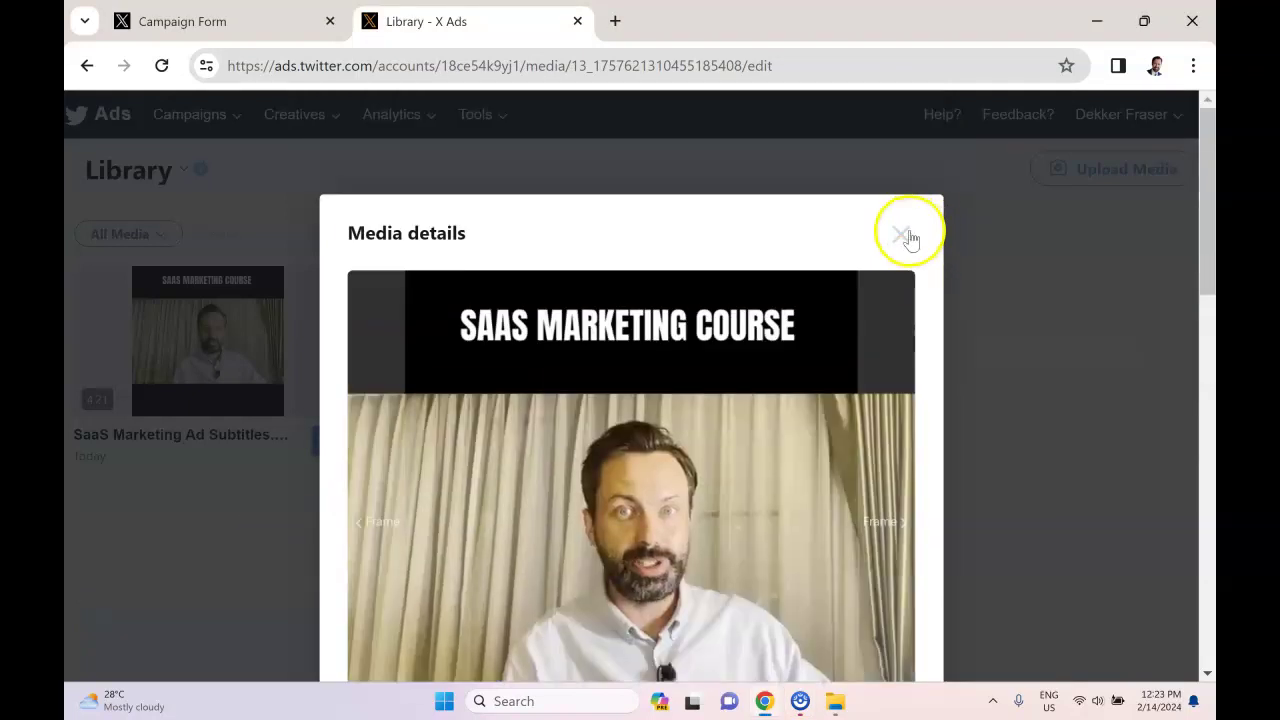
pyautogui.click(905, 235)
pyautogui.click(279, 327)
pyautogui.scroll(-5, 700, 370)
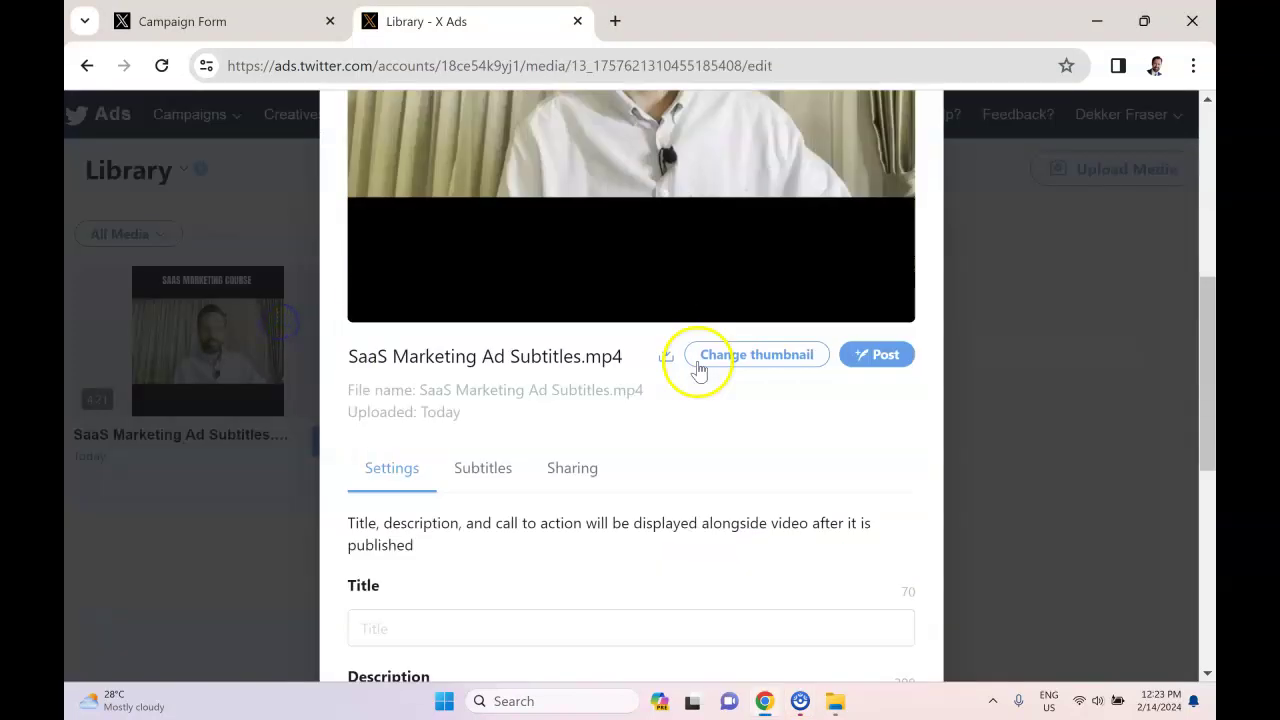
pyautogui.click(766, 355)
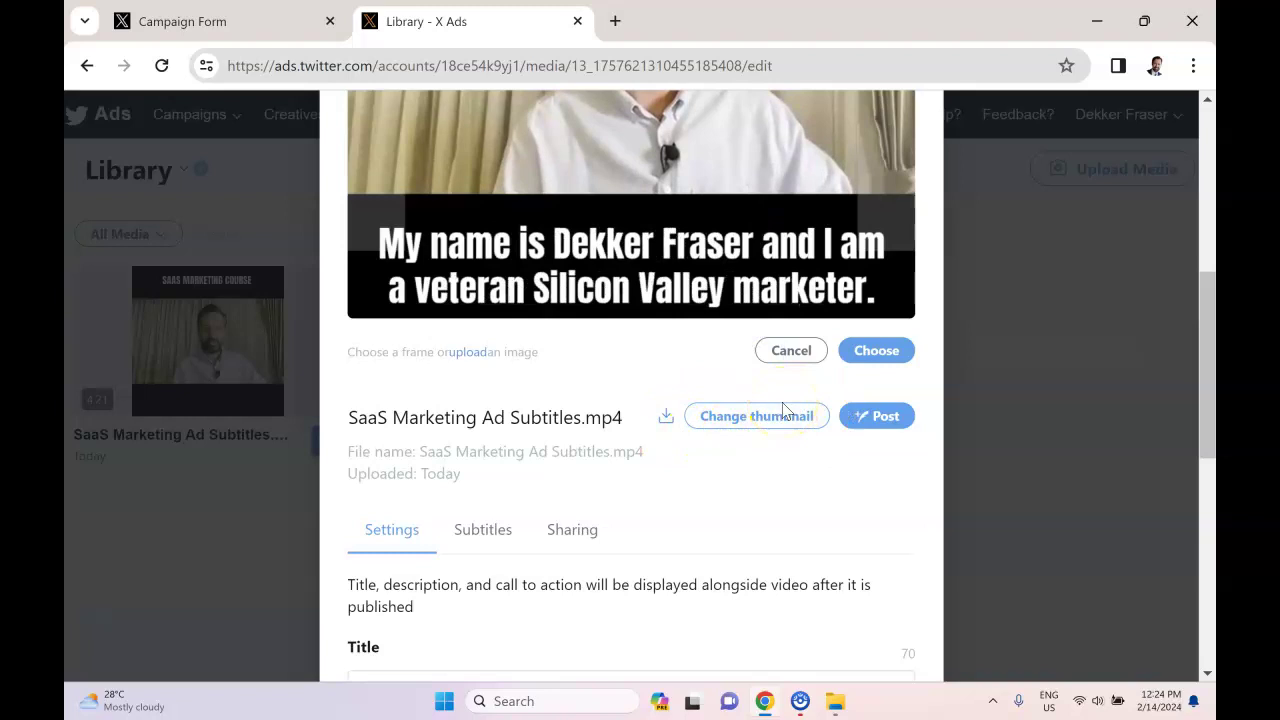
pyautogui.scroll(2, 726, 400)
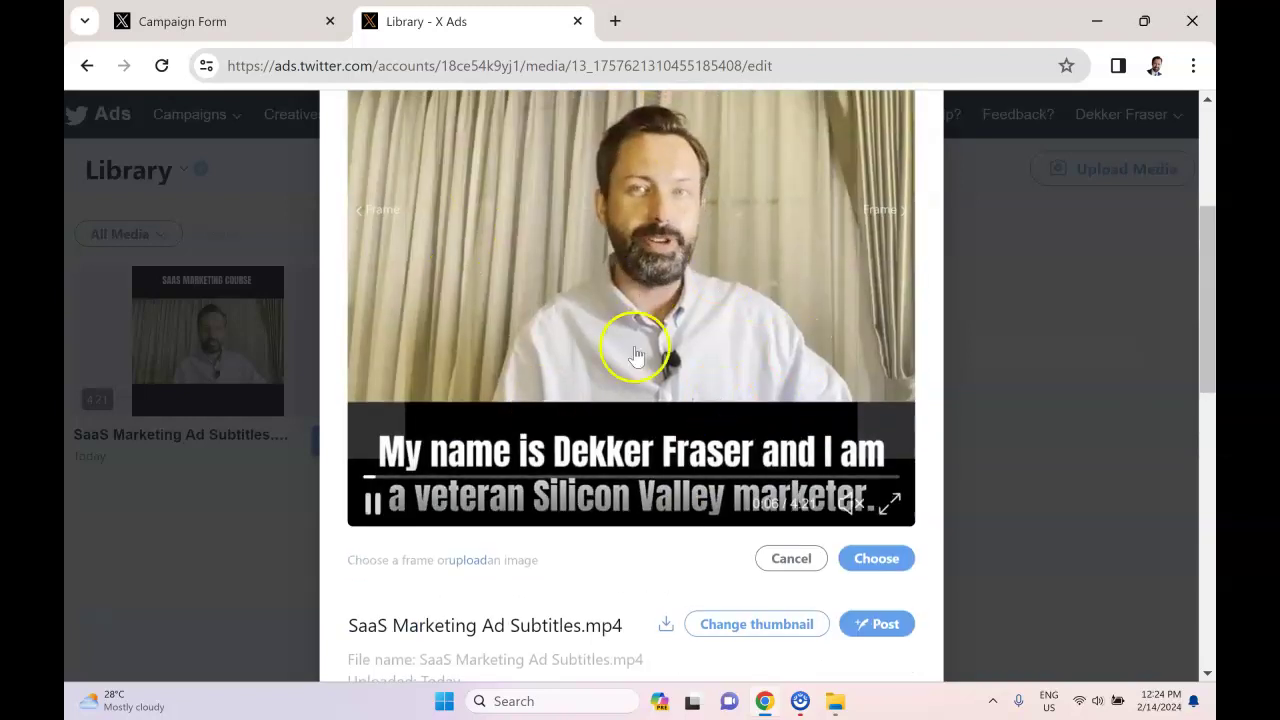
pyautogui.scroll(2, 725, 300)
pyautogui.scroll(-5, 729, 466)
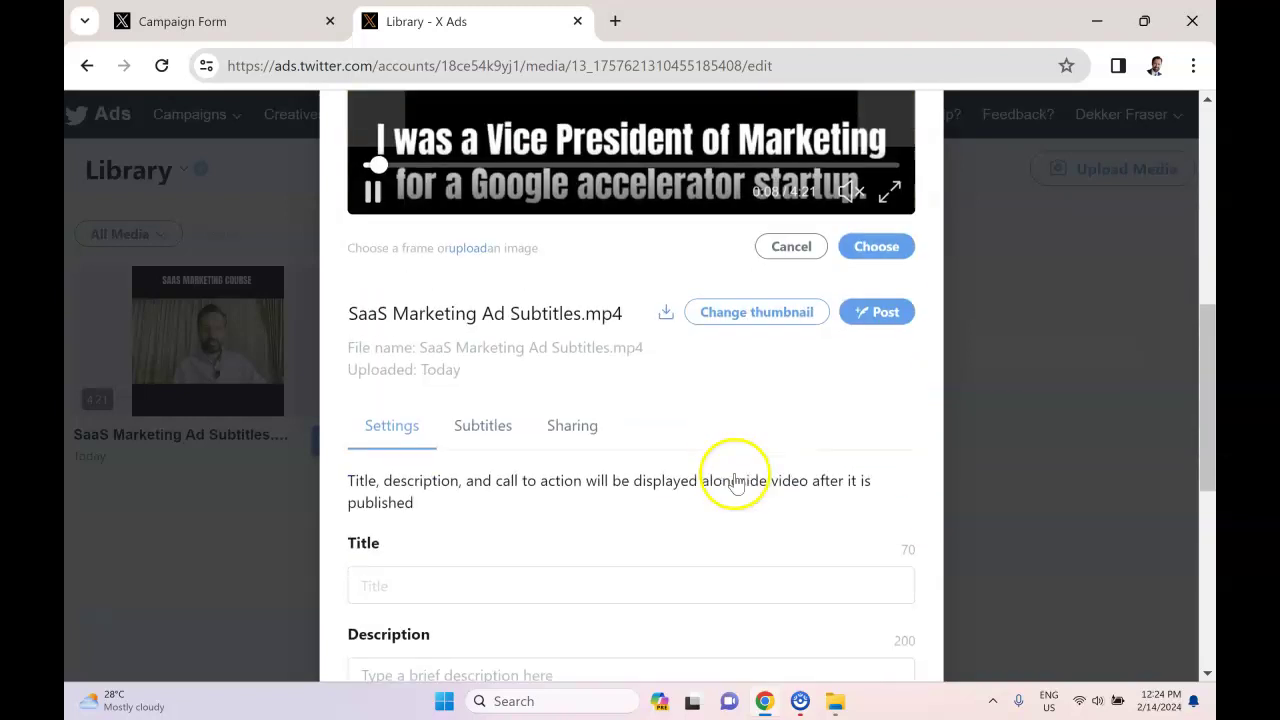
# - Select the SaaS Marketing Ad Subtitles video in the campaign form's media library and confirm it
pyautogui.hotkey('ctrl', 'shift', 'Tab')
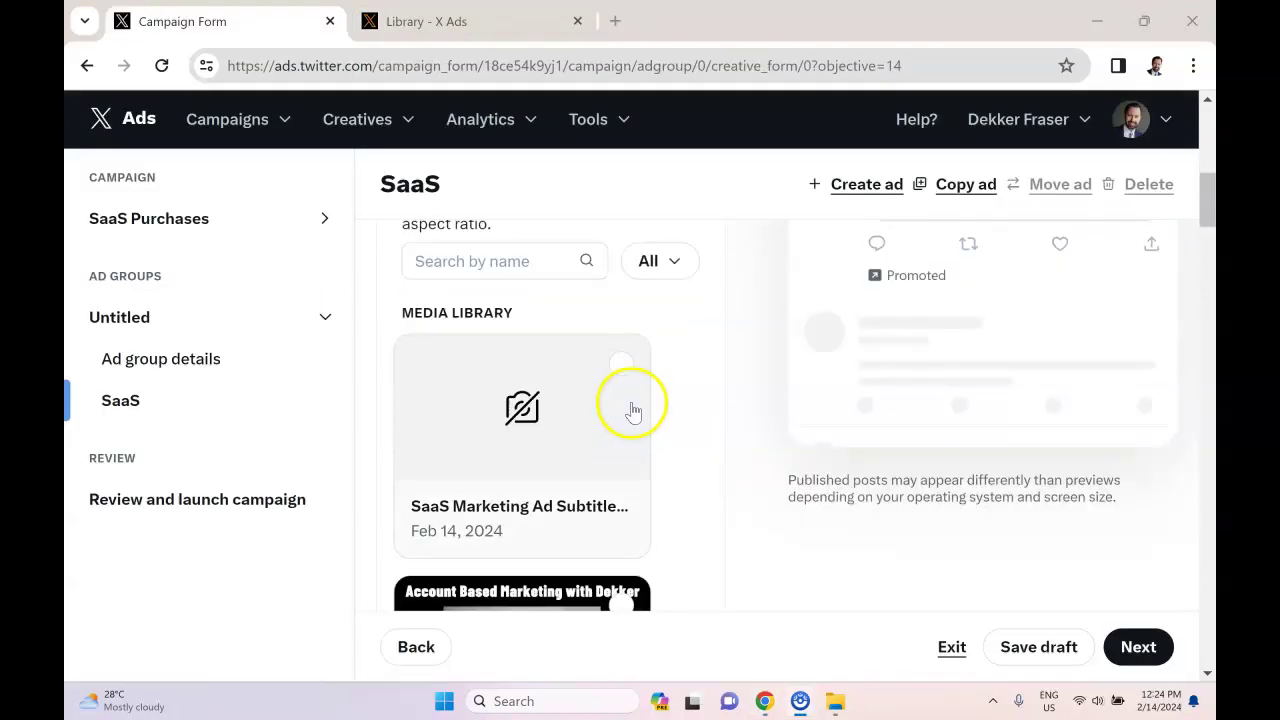
pyautogui.click(622, 374)
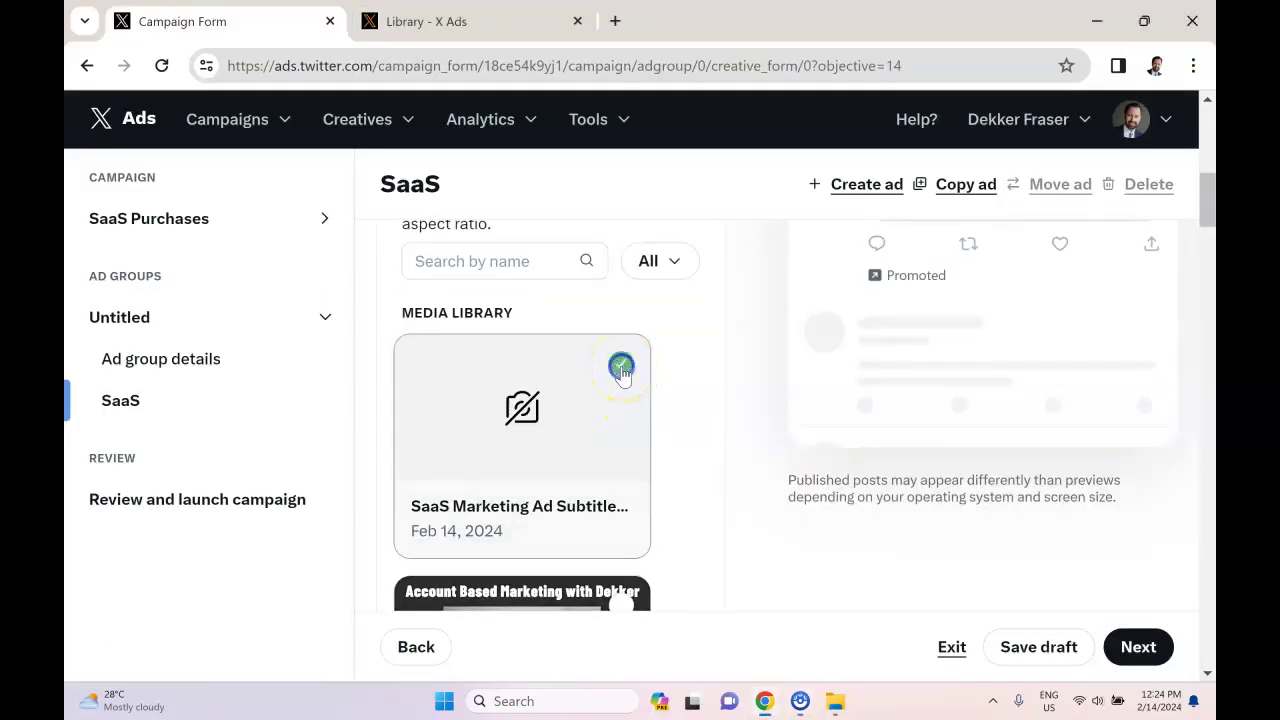
pyautogui.scroll(-5, 766, 505)
pyautogui.scroll(-8, 727, 489)
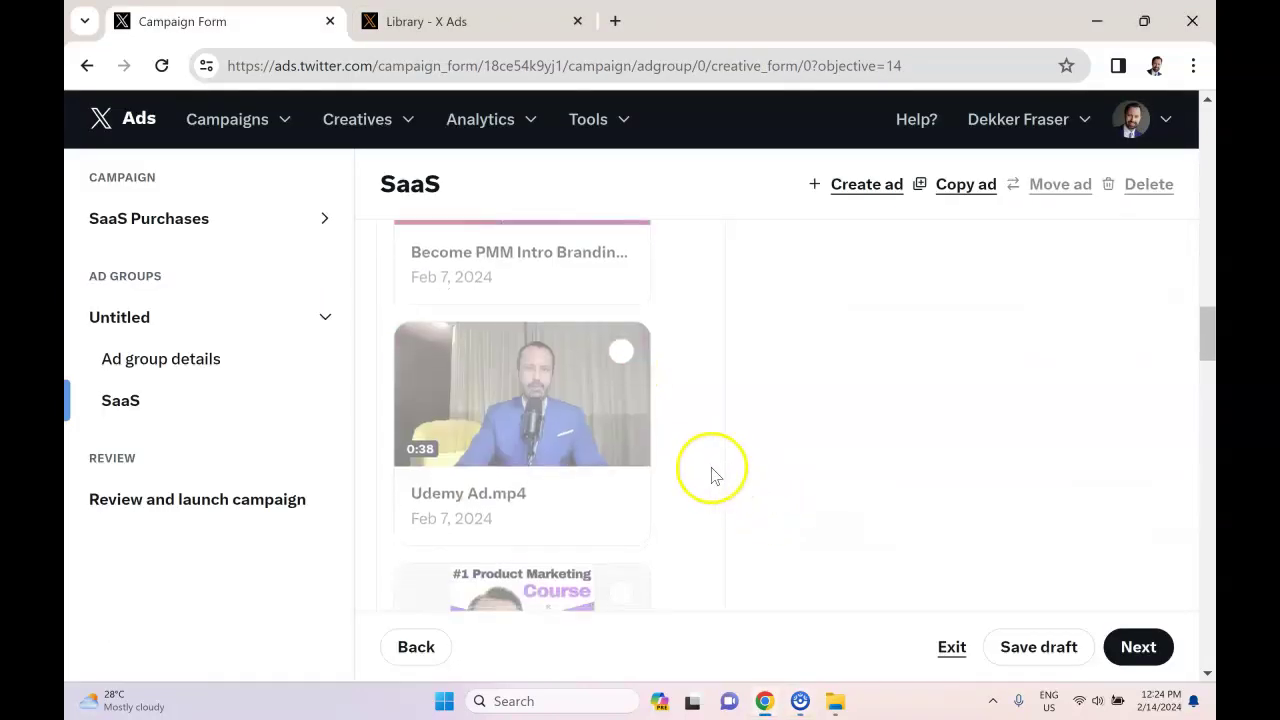
pyautogui.scroll(-5, 714, 476)
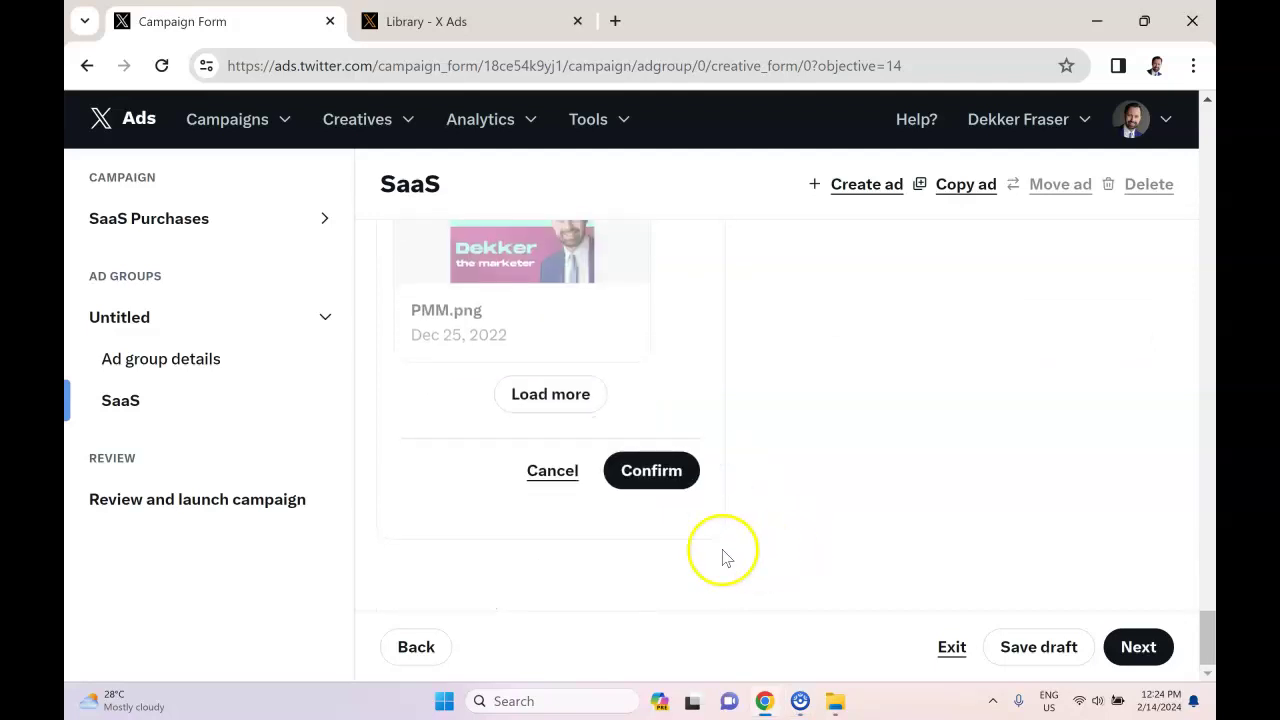
pyautogui.click(648, 474)
pyautogui.scroll(-3, 660, 420)
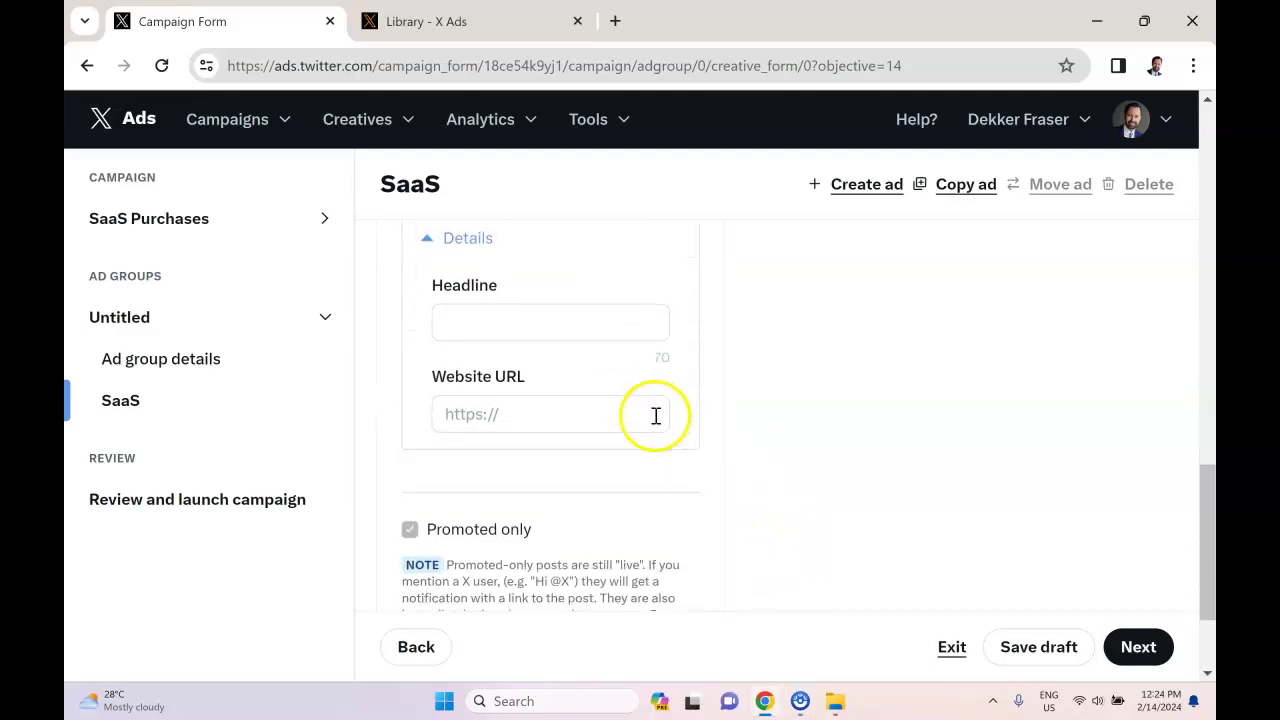
pyautogui.scroll(2, 520, 400)
# - Enter the headline 'Get More SaaS Customers Guaranteed!'
pyautogui.click(505, 533)
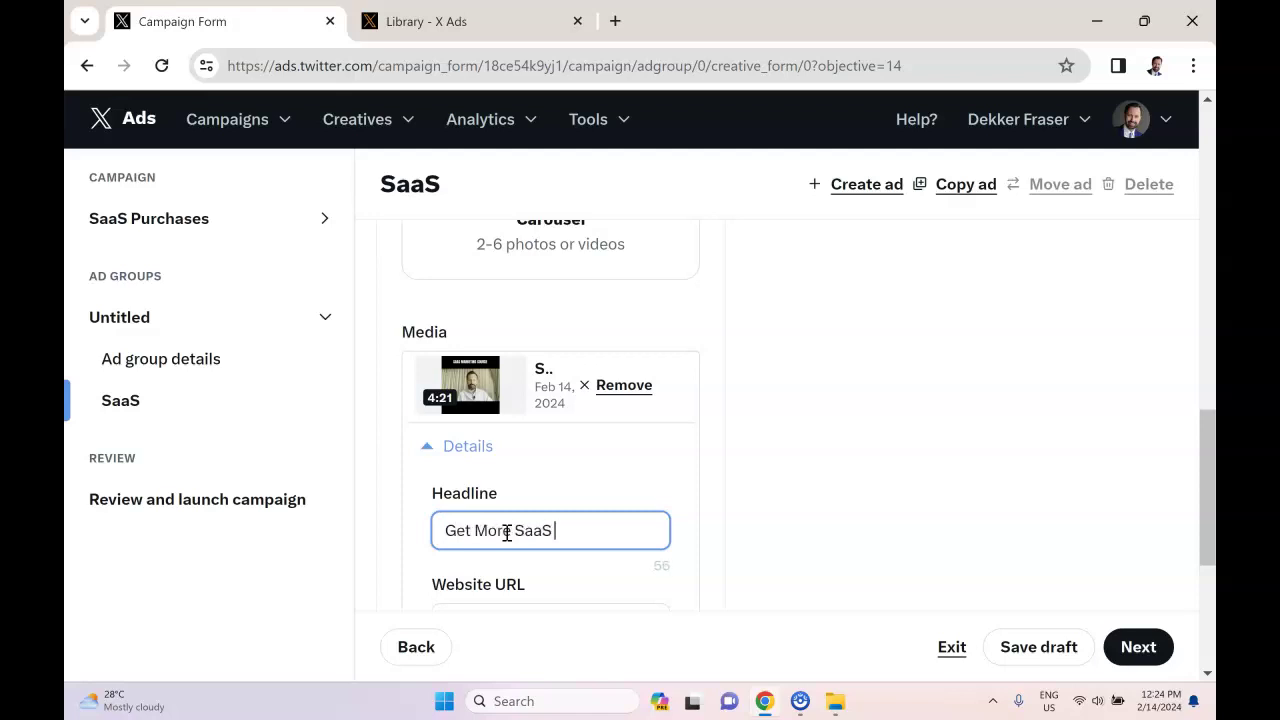
pyautogui.write('Guaranteed!')
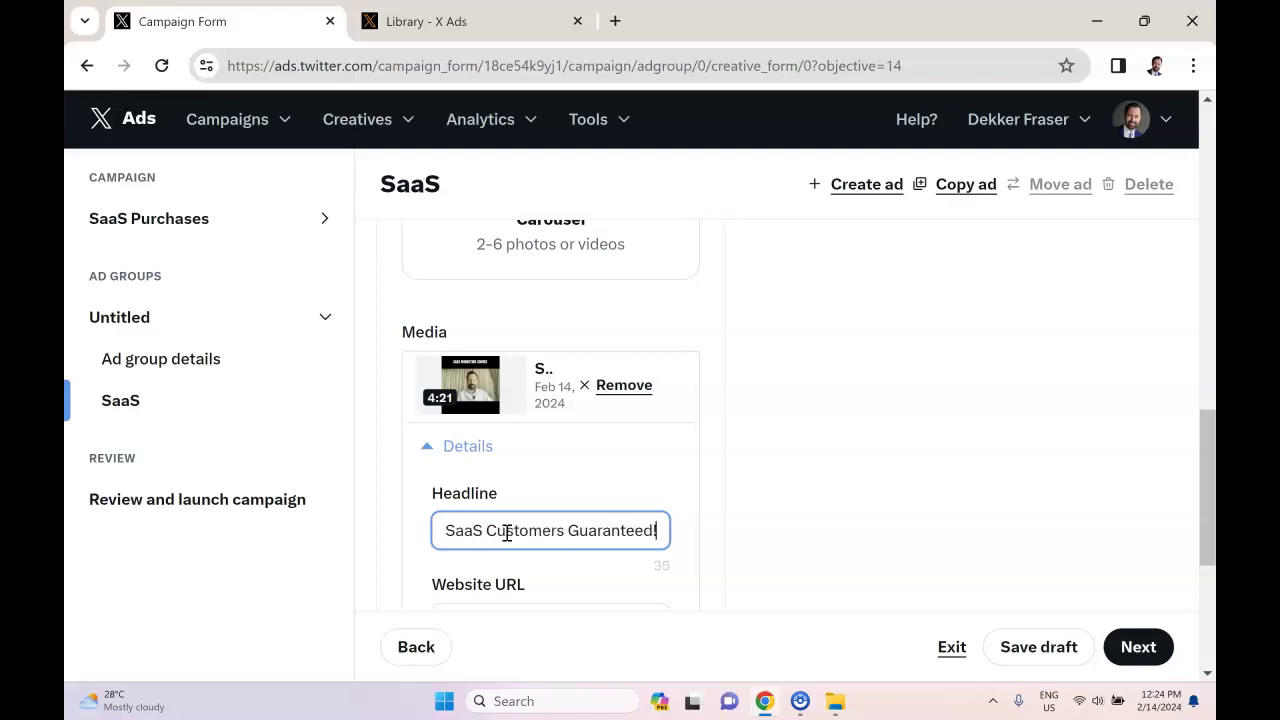
pyautogui.scroll(-2, 507, 533)
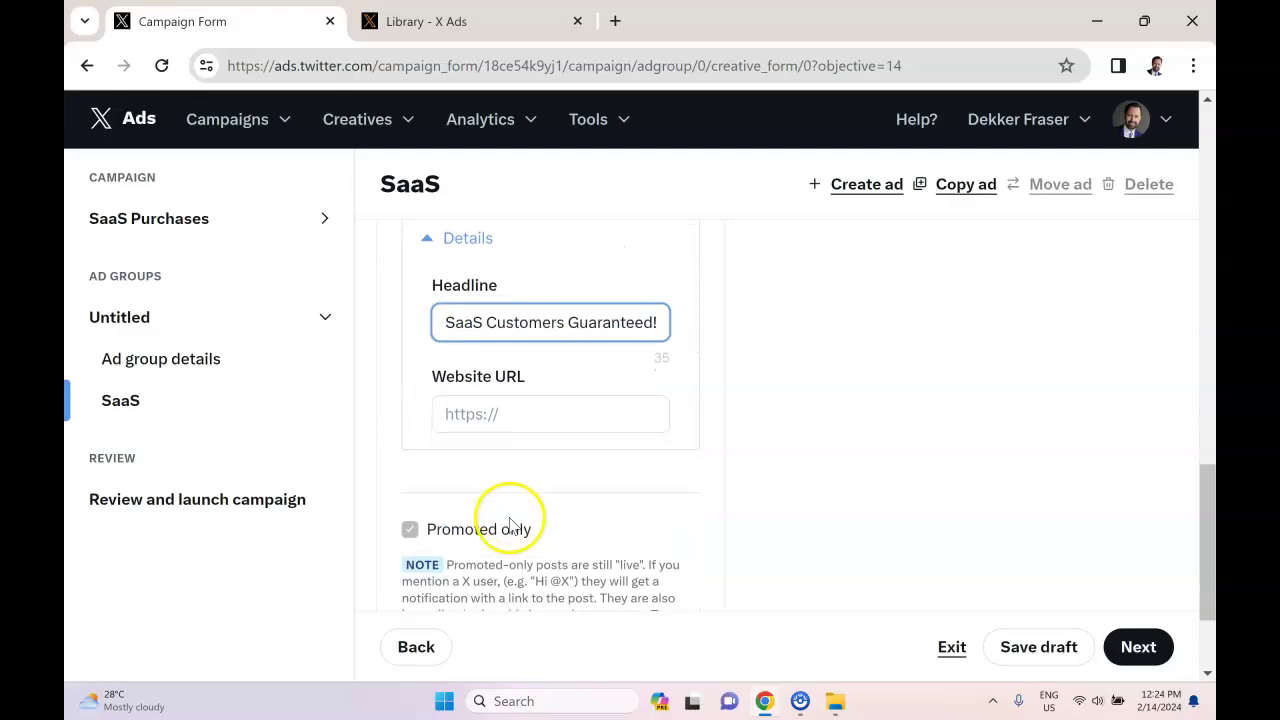
# - Paste the Teachable course page URL as the ad's Website URL
pyautogui.click(503, 424)
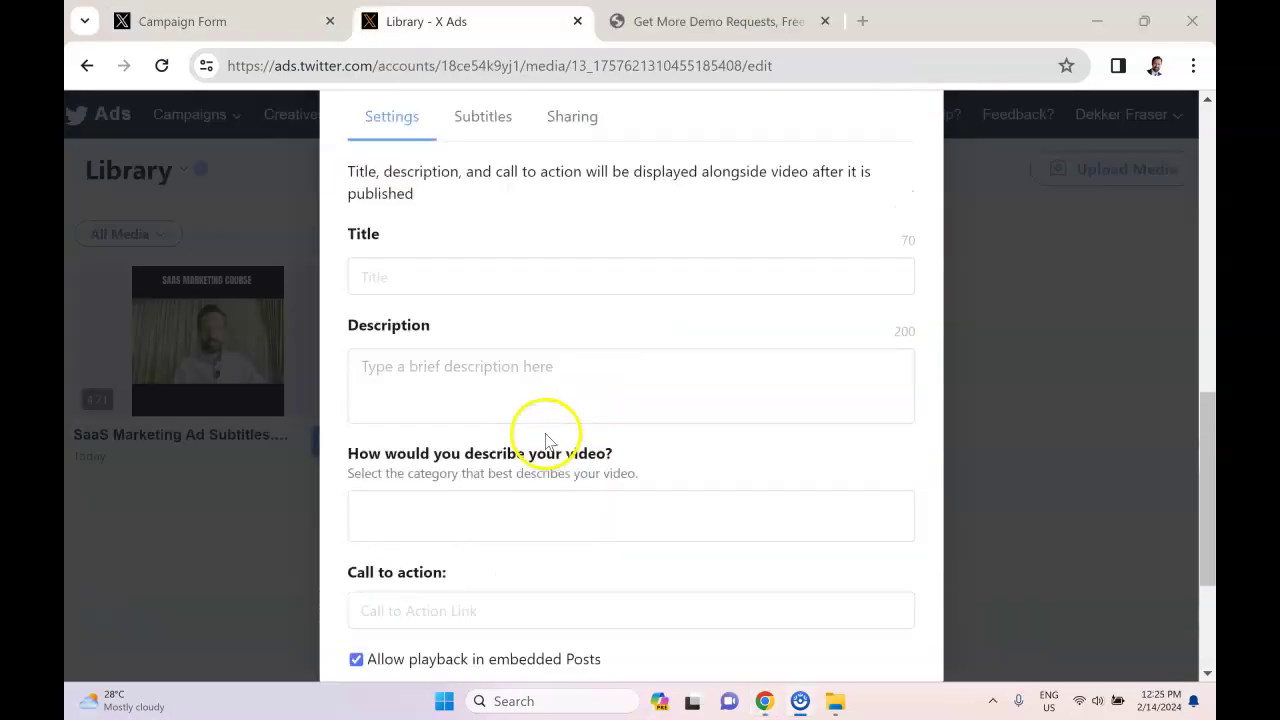
pyautogui.scroll(3, 543, 431)
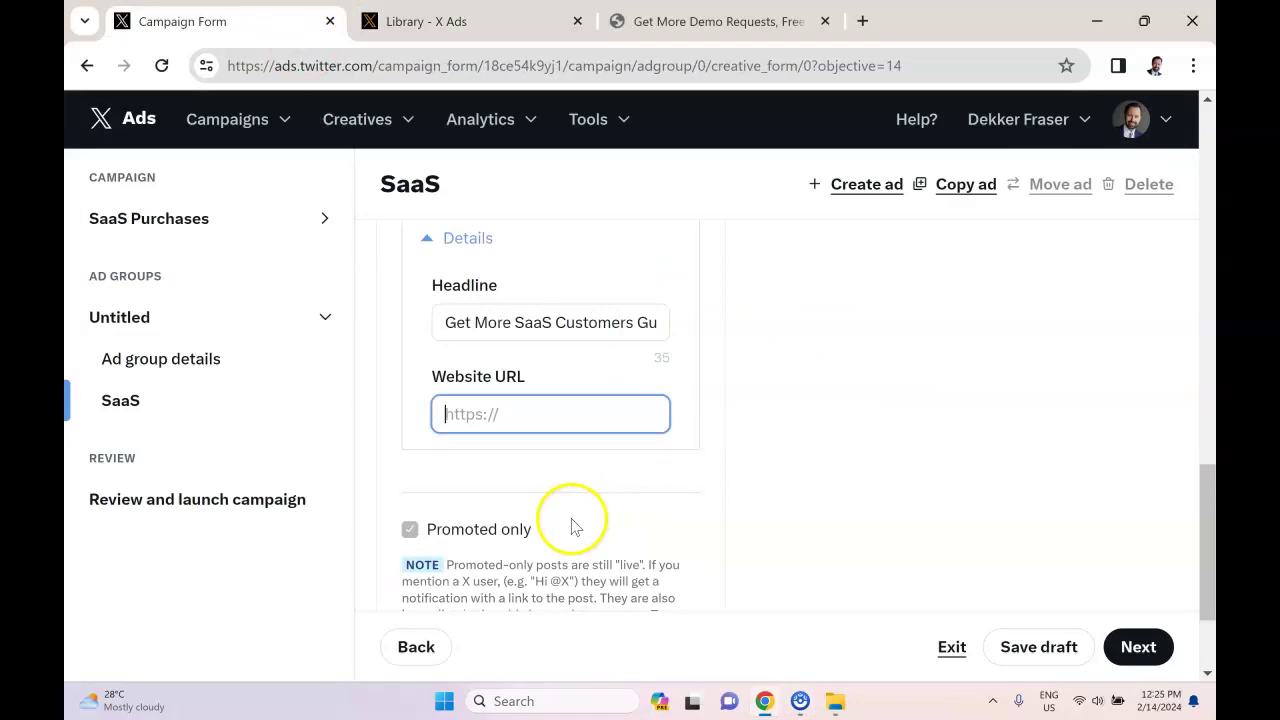
pyautogui.write('https://dekker-fraser.teachable.com/p/saas-marketing')
pyautogui.click(703, 480)
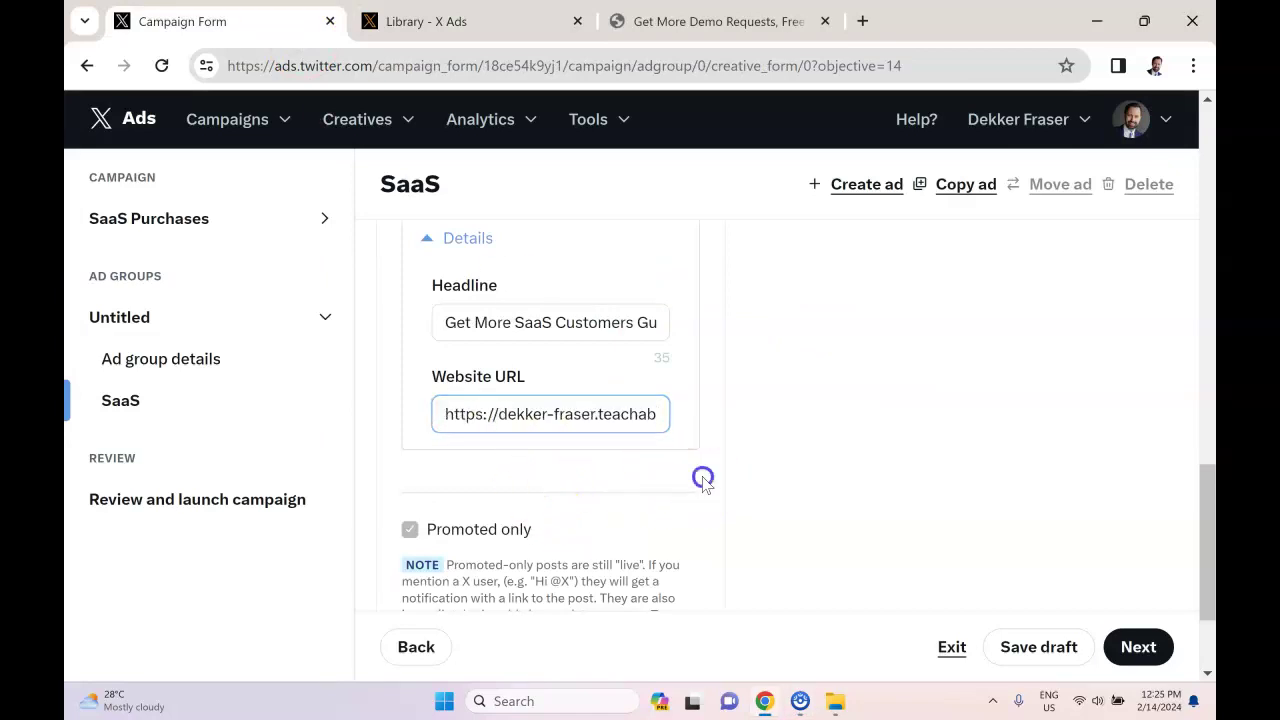
pyautogui.scroll(-2, 701, 480)
# - Continue to the campaign review and check the Web conversions delivery goal
pyautogui.click(1128, 642)
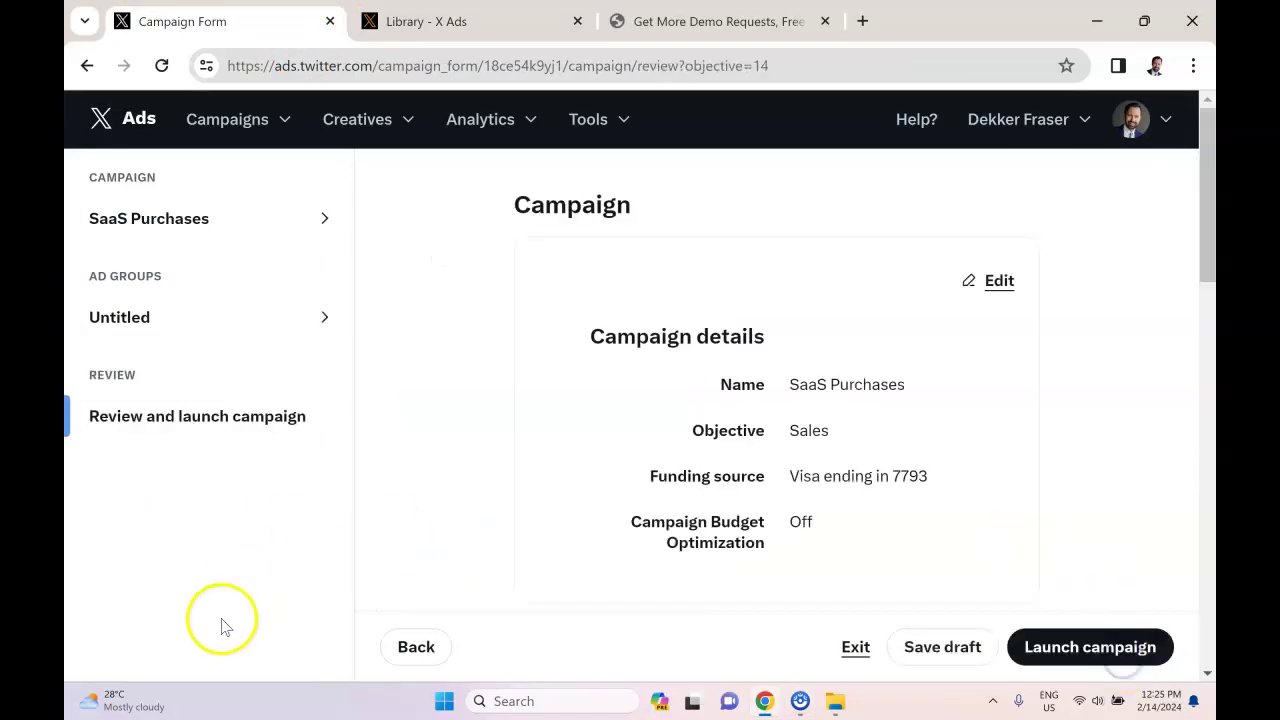
pyautogui.scroll(-3, 766, 448)
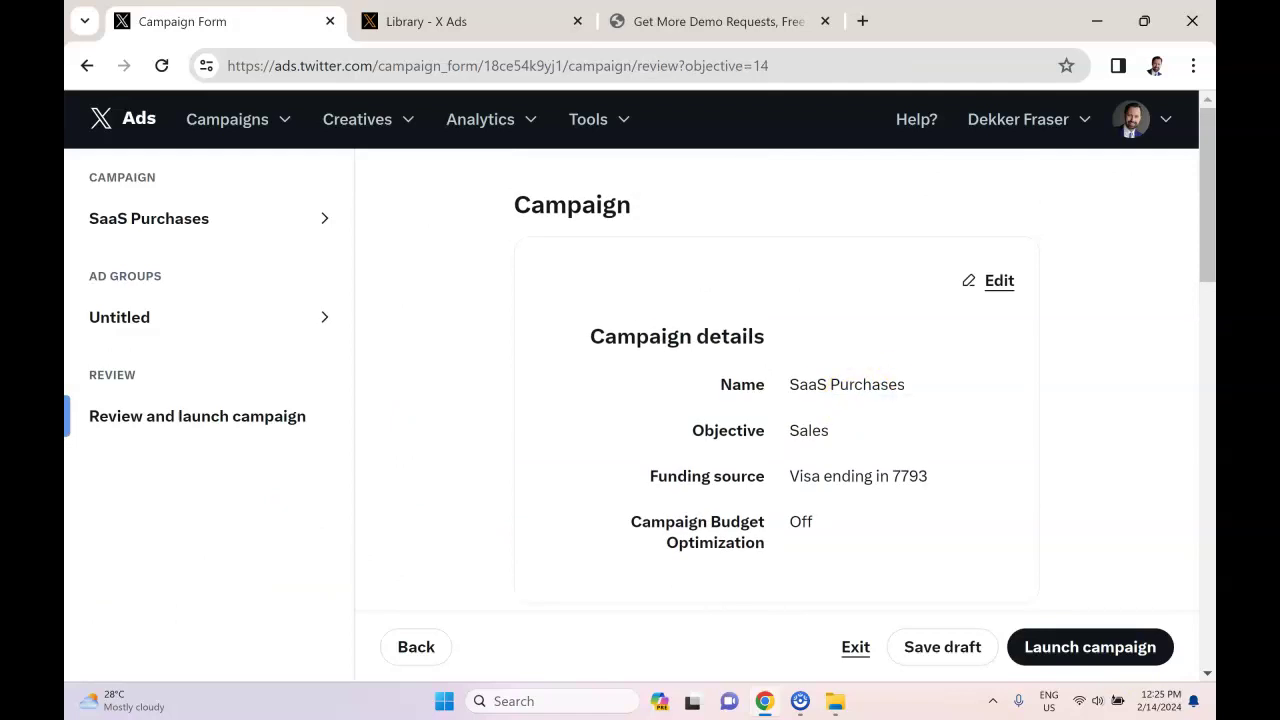
pyautogui.scroll(-5, 880, 414)
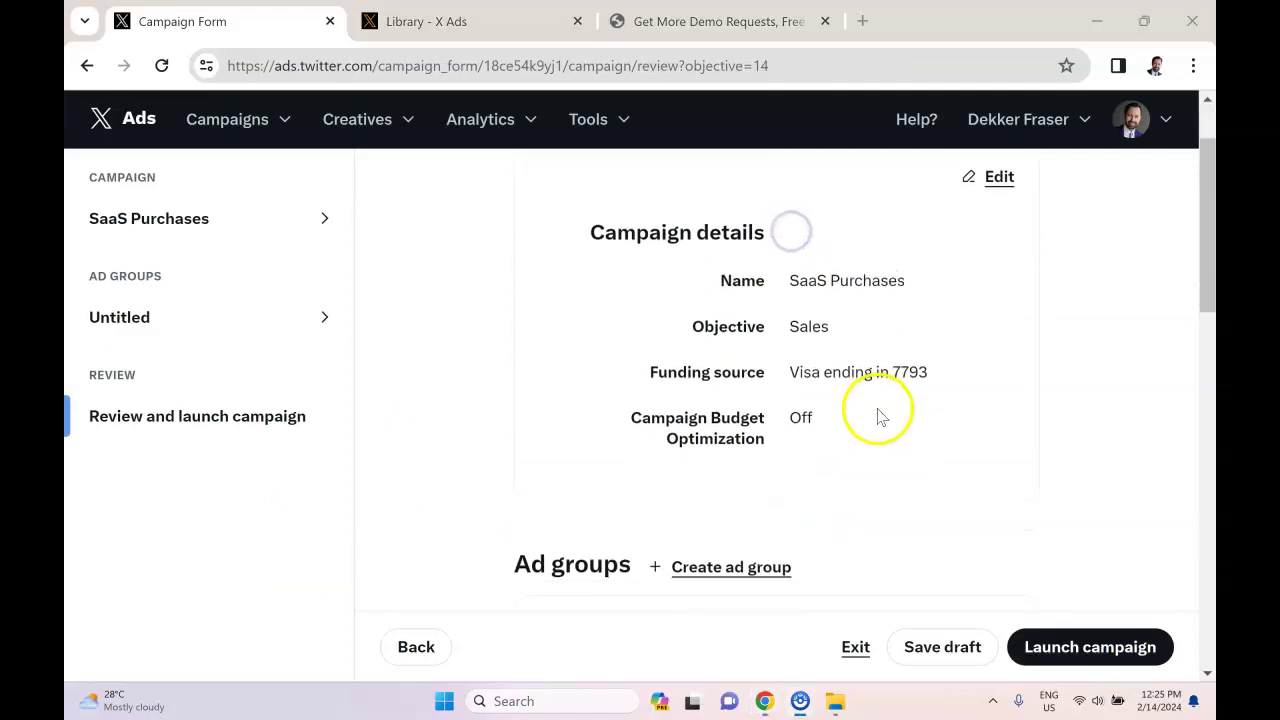
pyautogui.scroll(1, 946, 447)
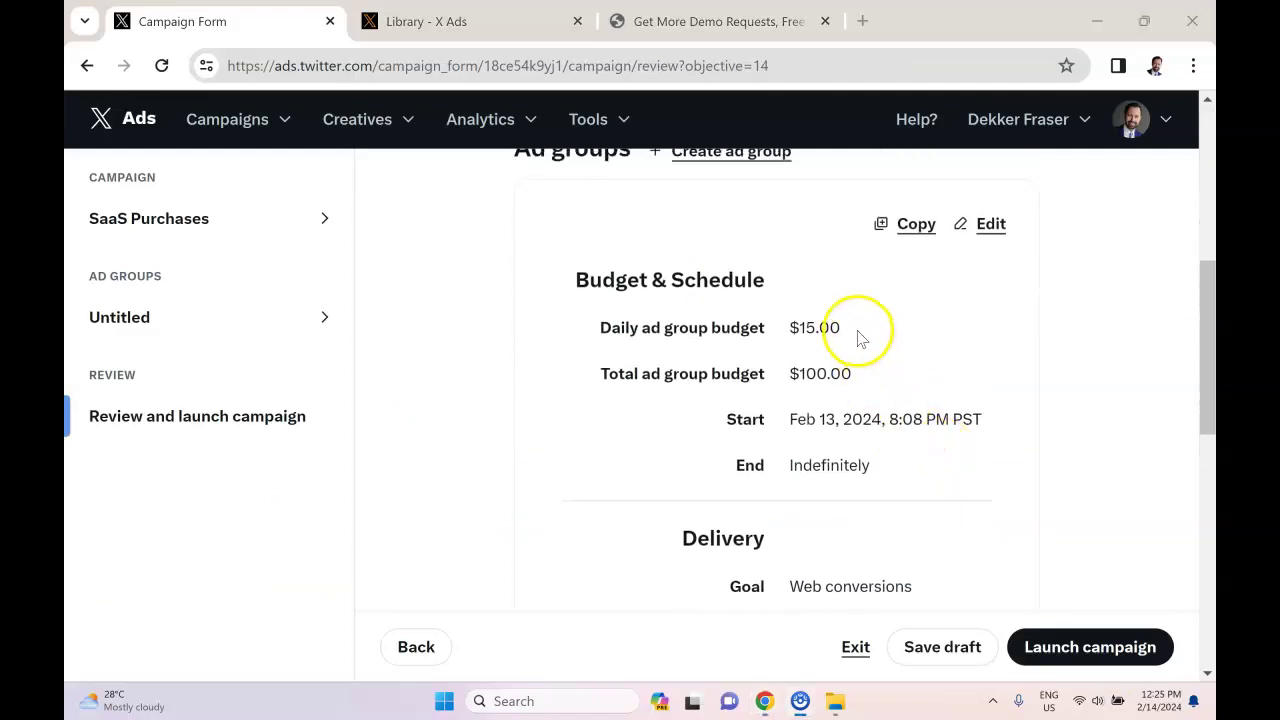
pyautogui.scroll(-3, 870, 400)
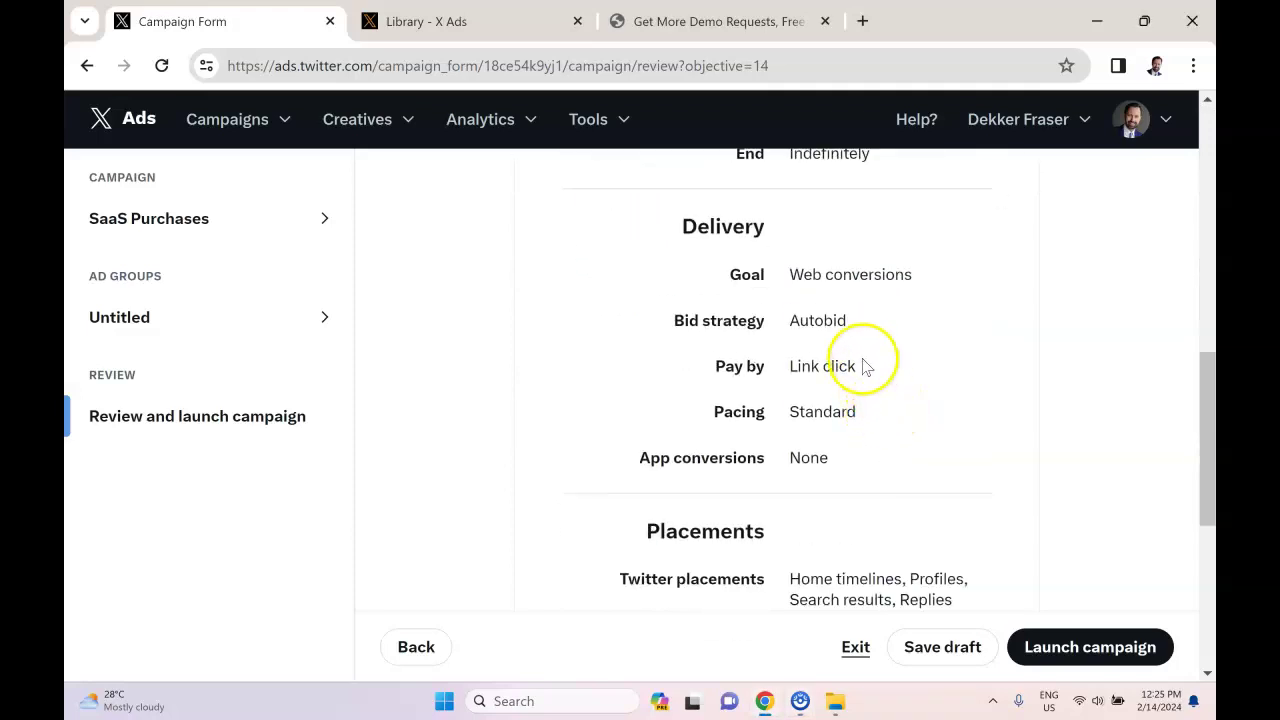
pyautogui.tripleClick(905, 280)
pyautogui.click(903, 307)
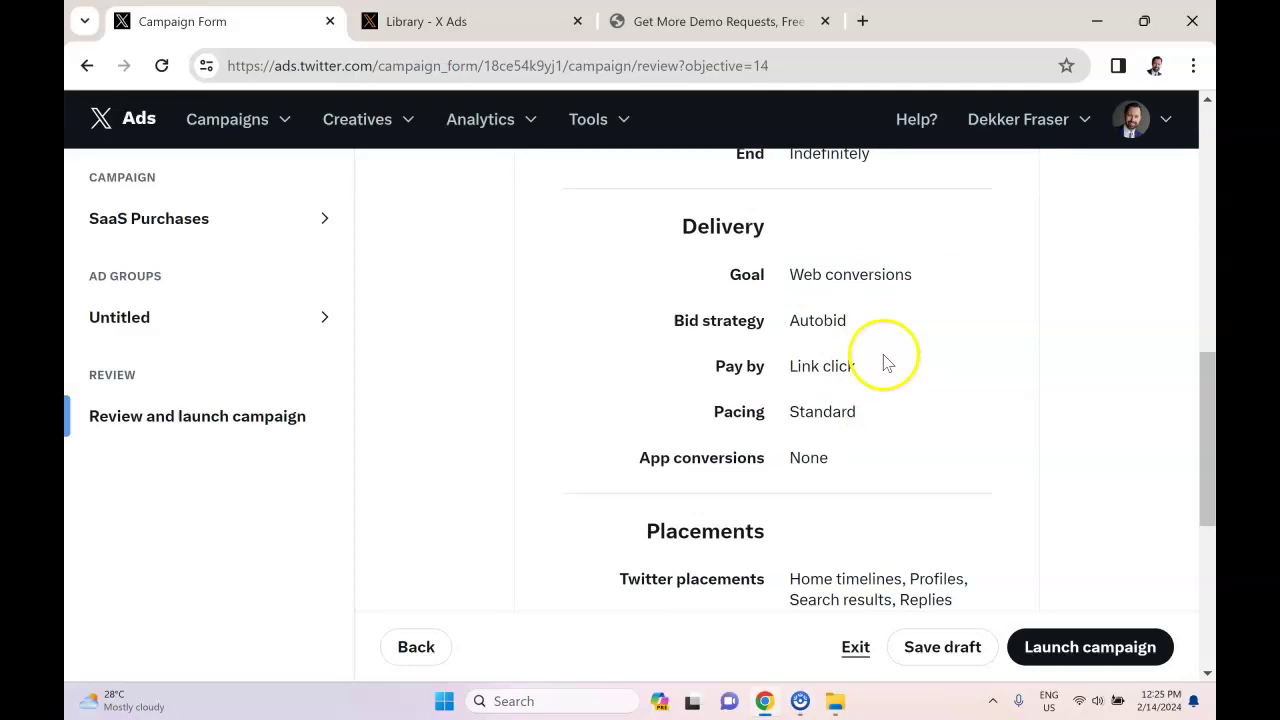
pyautogui.scroll(-4, 875, 395)
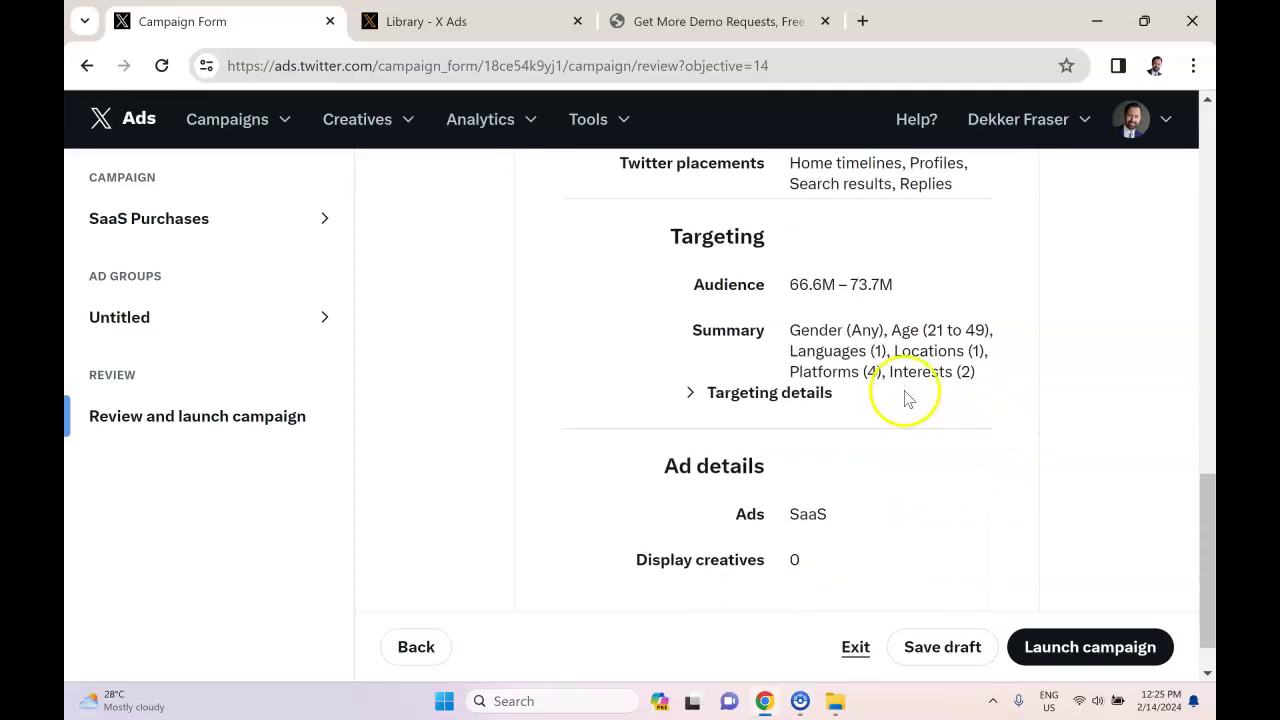
# - Expand Targeting details to check age range, platforms and the Business and Enterprise software interests
pyautogui.click(690, 394)
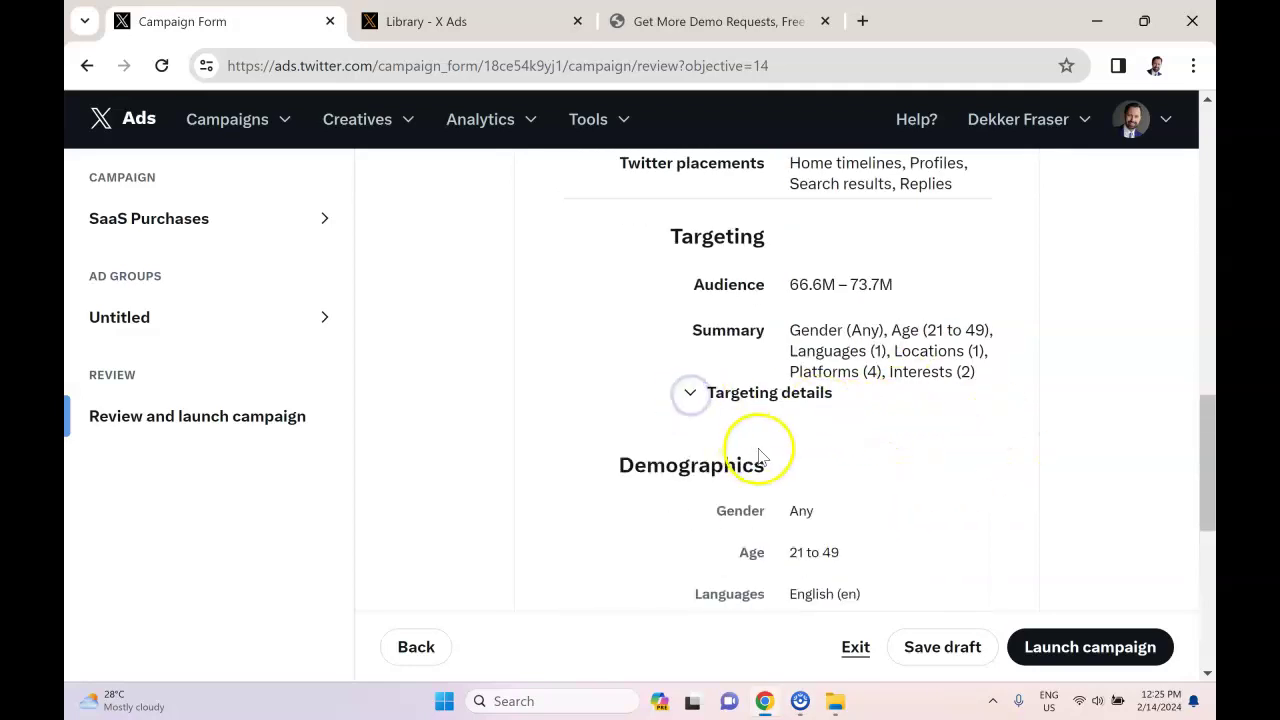
pyautogui.click(690, 395)
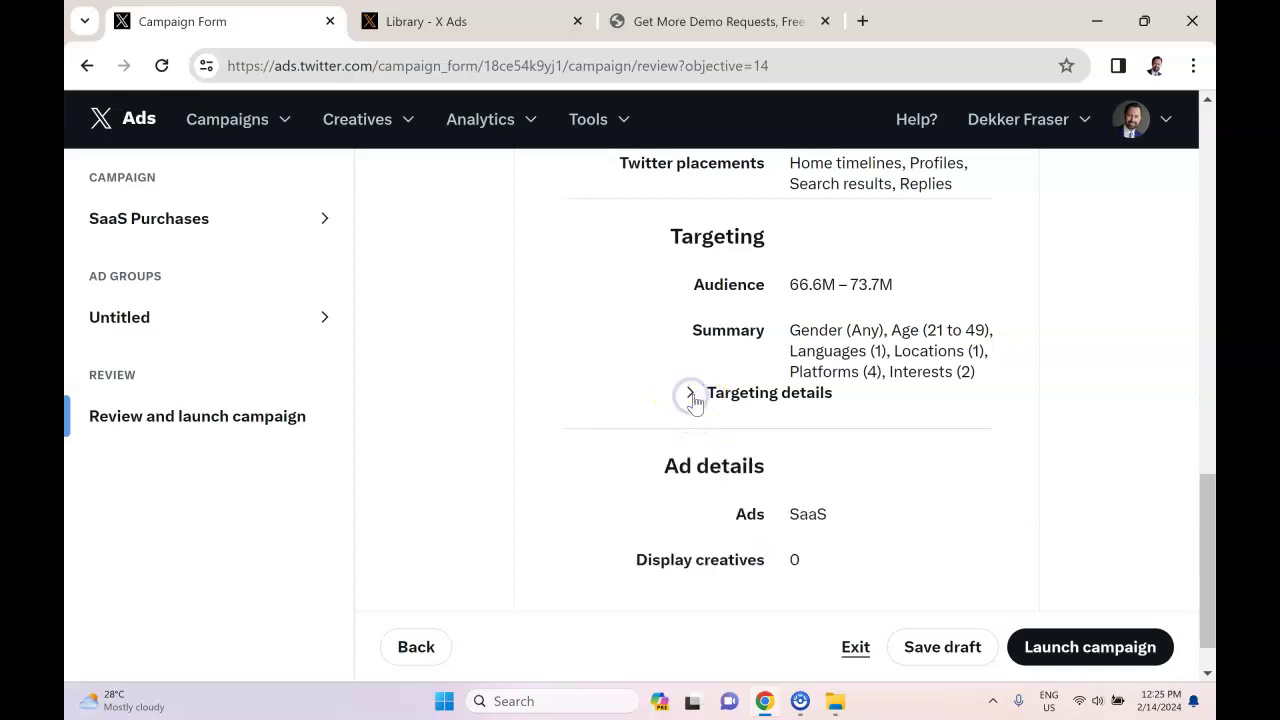
pyautogui.click(692, 395)
pyautogui.scroll(-2, 857, 434)
pyautogui.scroll(3, 860, 438)
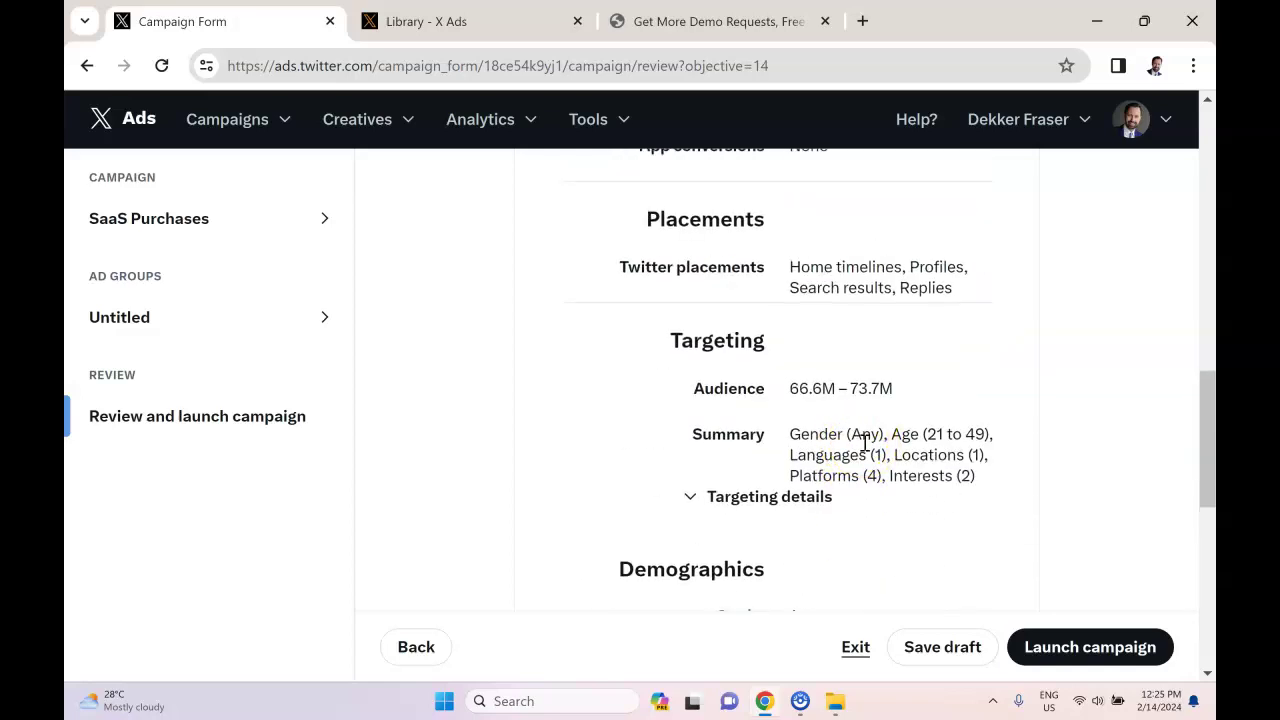
pyautogui.scroll(-1, 865, 441)
pyautogui.scroll(-1, 845, 414)
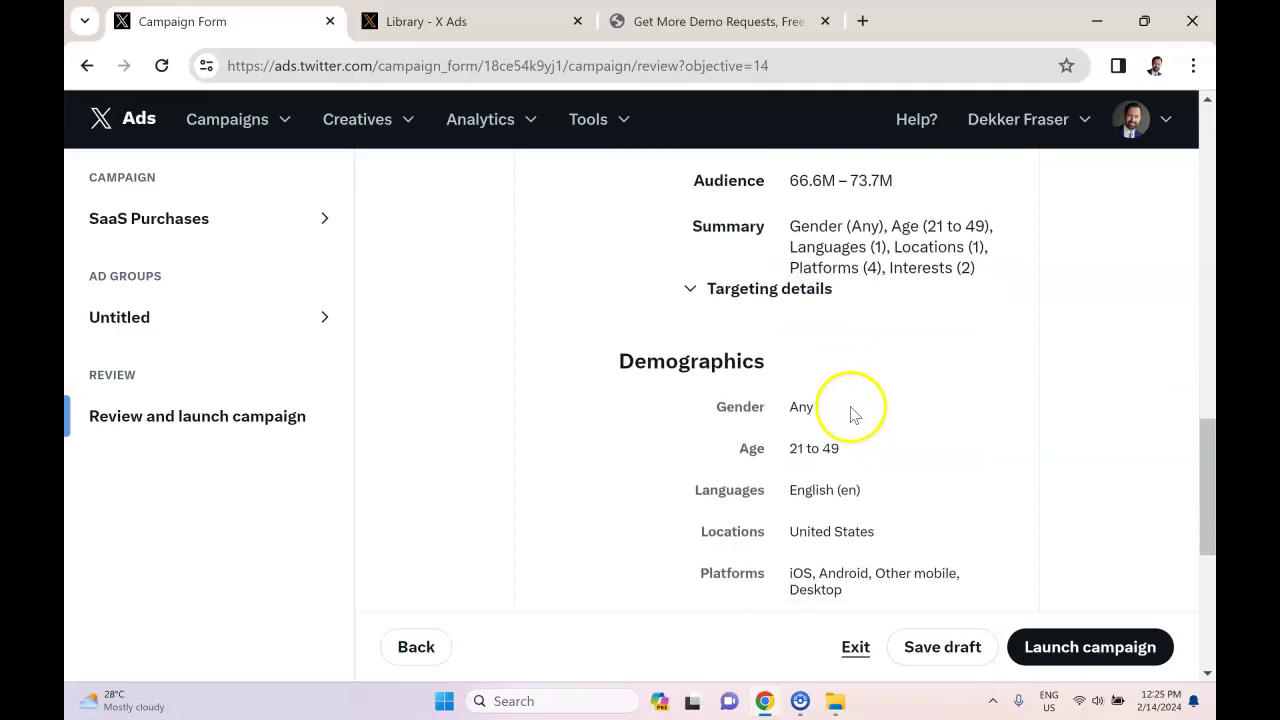
pyautogui.scroll(-1, 910, 487)
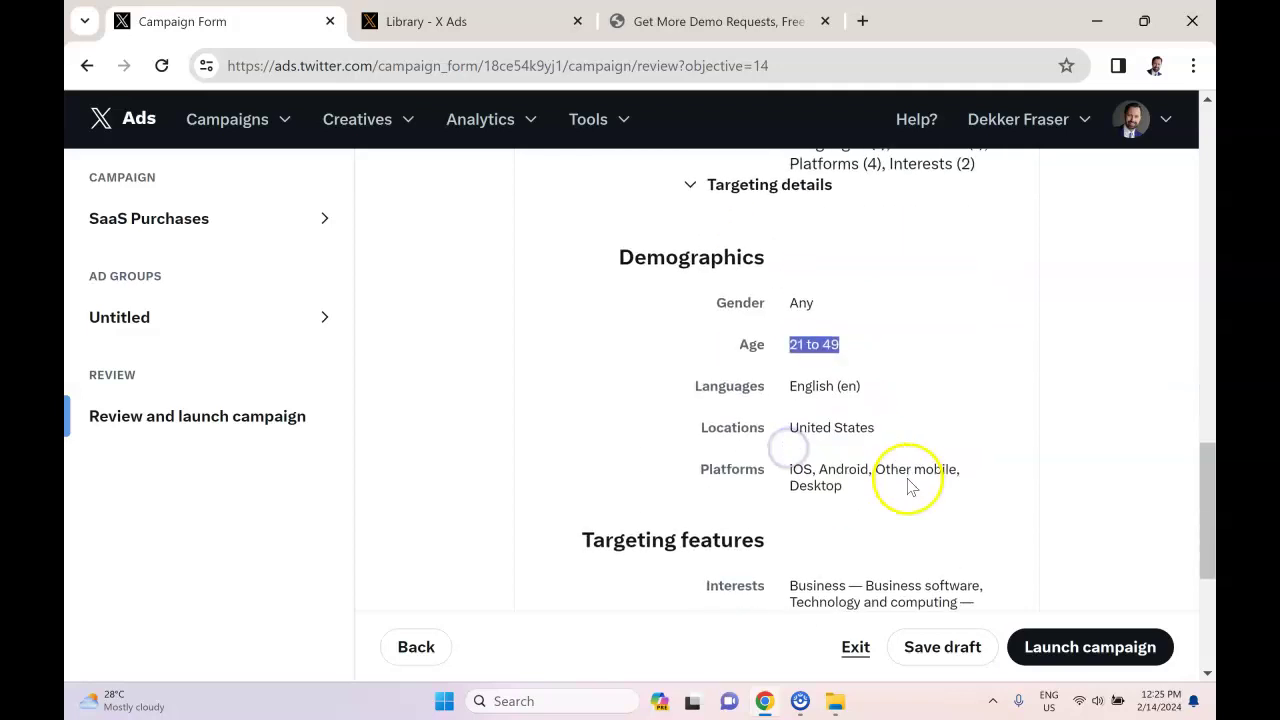
pyautogui.click(838, 344)
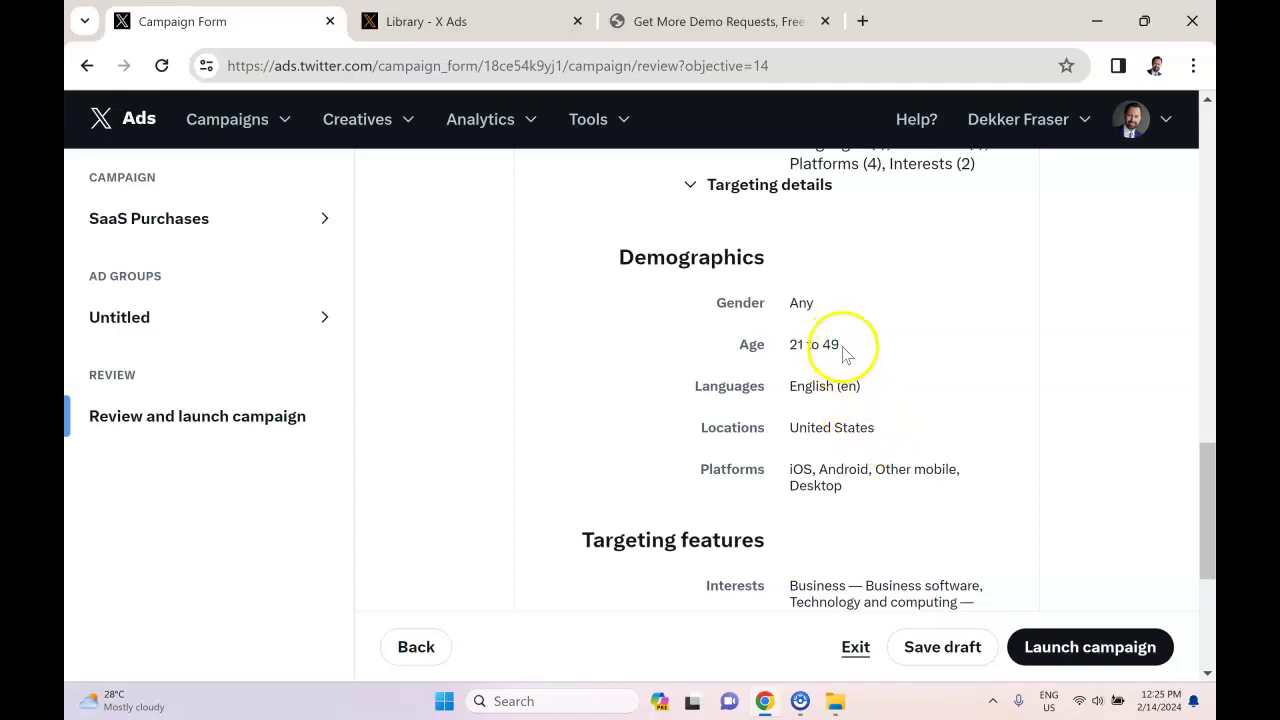
pyautogui.scroll(-1, 851, 380)
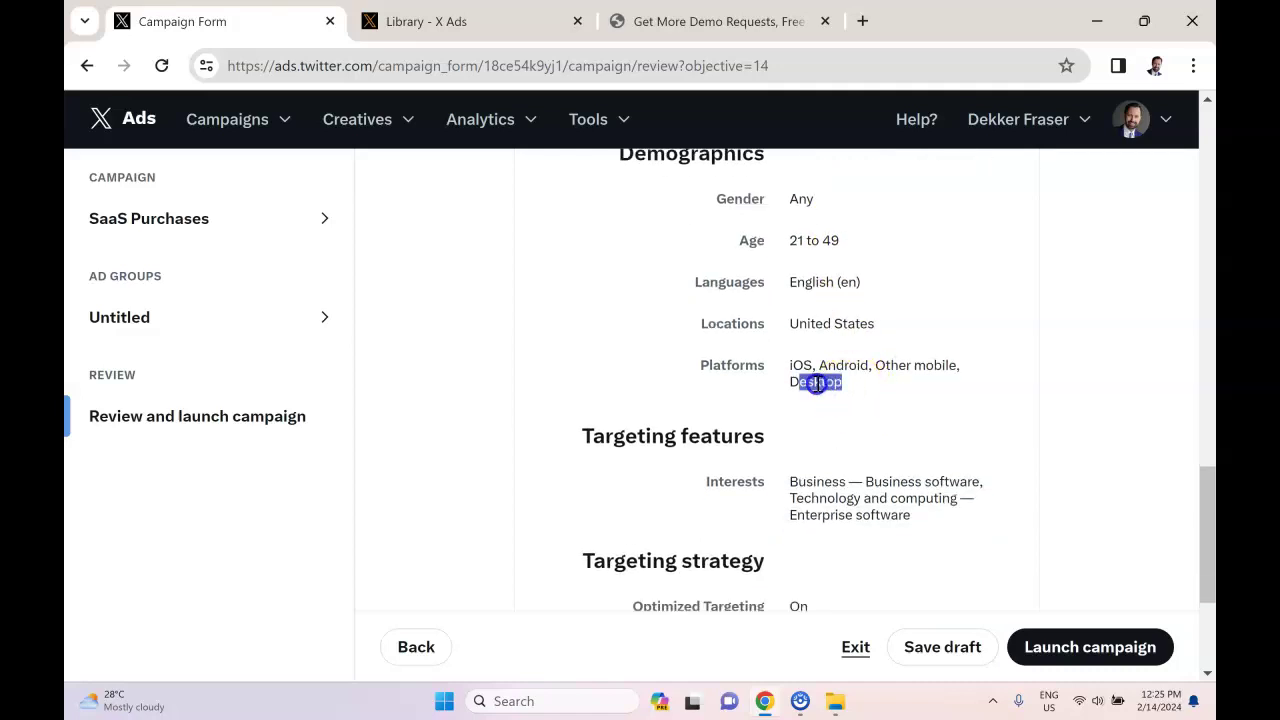
pyautogui.moveTo(816, 383); pyautogui.dragTo(757, 366)
pyautogui.scroll(-1, 894, 423)
pyautogui.click(926, 371)
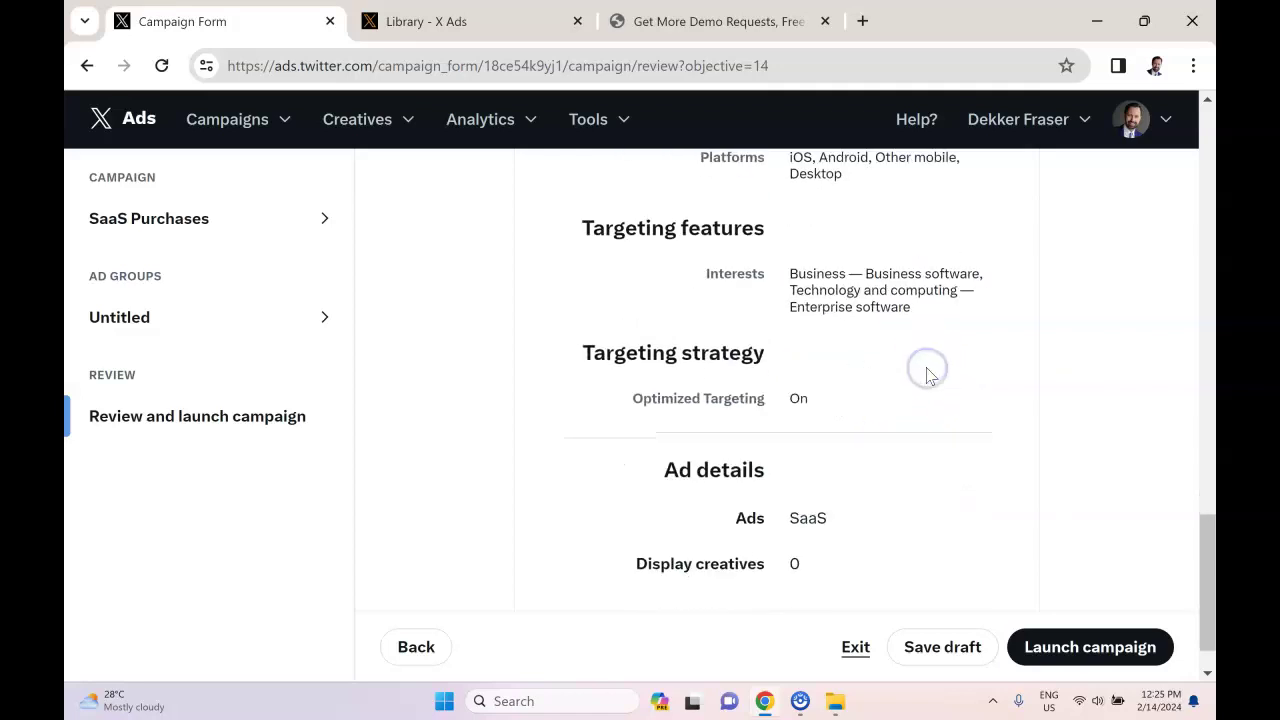
pyautogui.moveTo(902, 309); pyautogui.dragTo(754, 266)
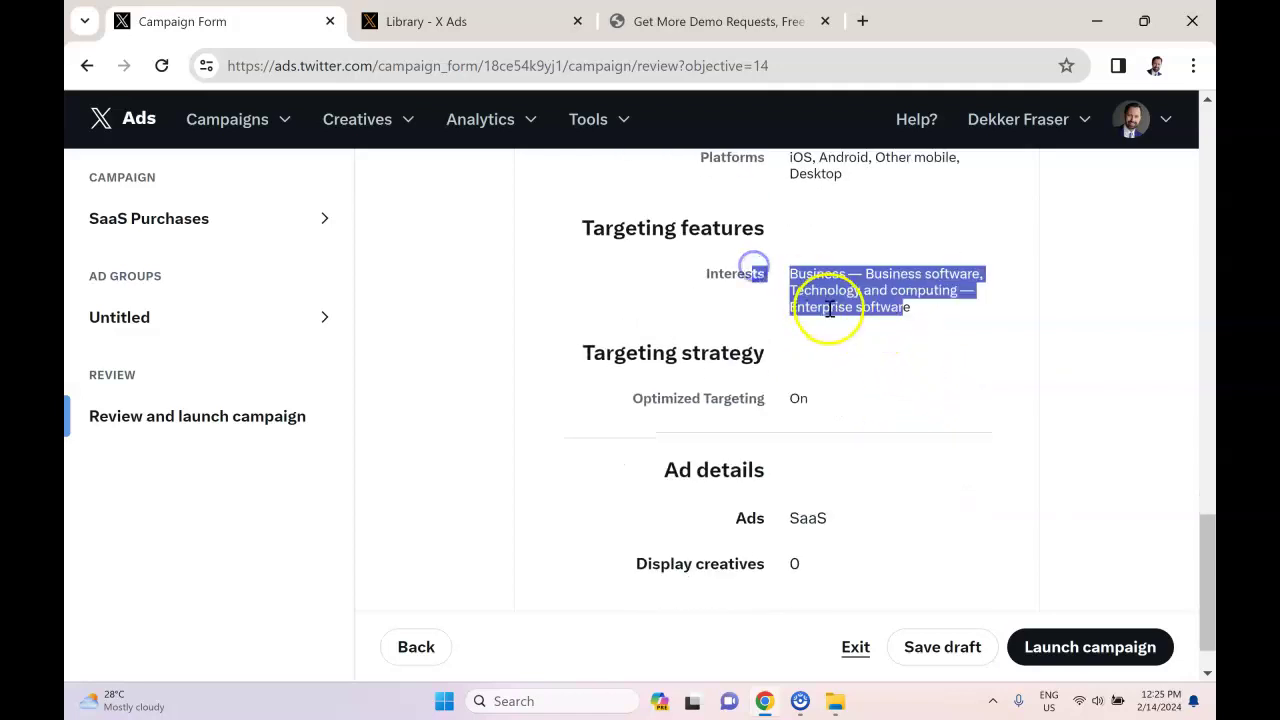
pyautogui.scroll(-1, 840, 330)
# - Search the Interests field for 'marketing' without adding any suggestion
pyautogui.scroll(1, 128, 613)
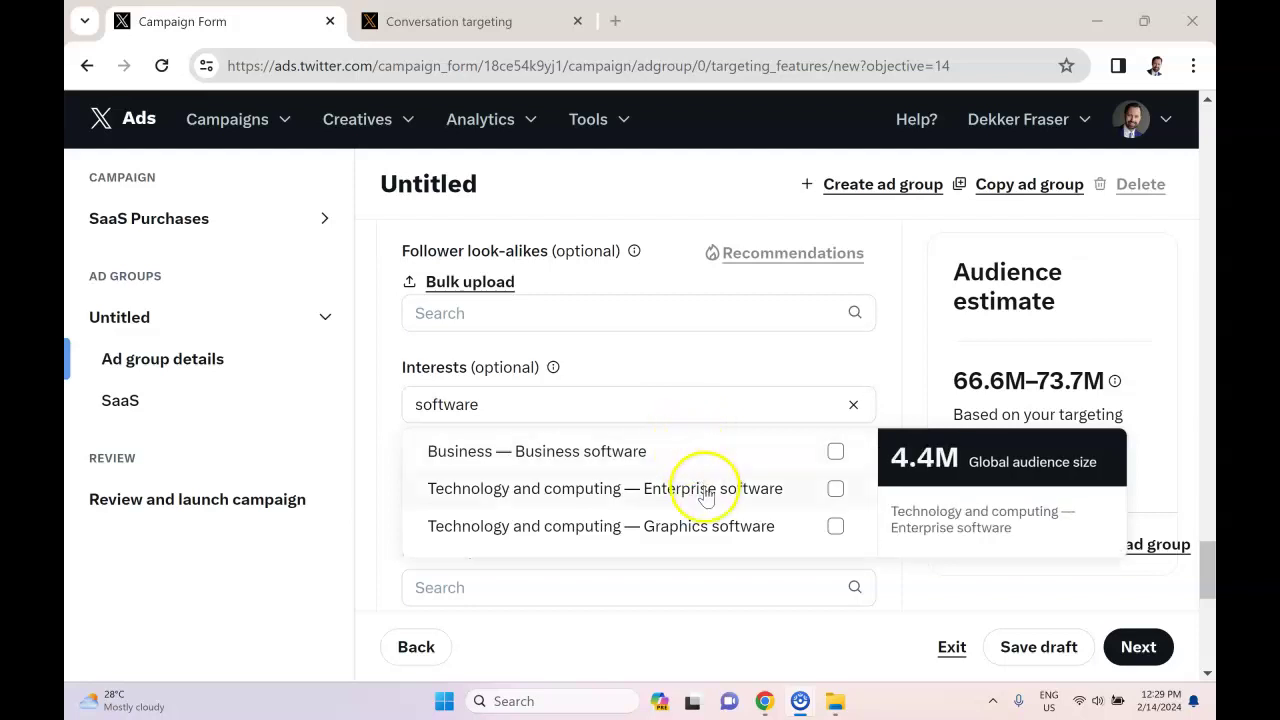
pyautogui.click(397, 404)
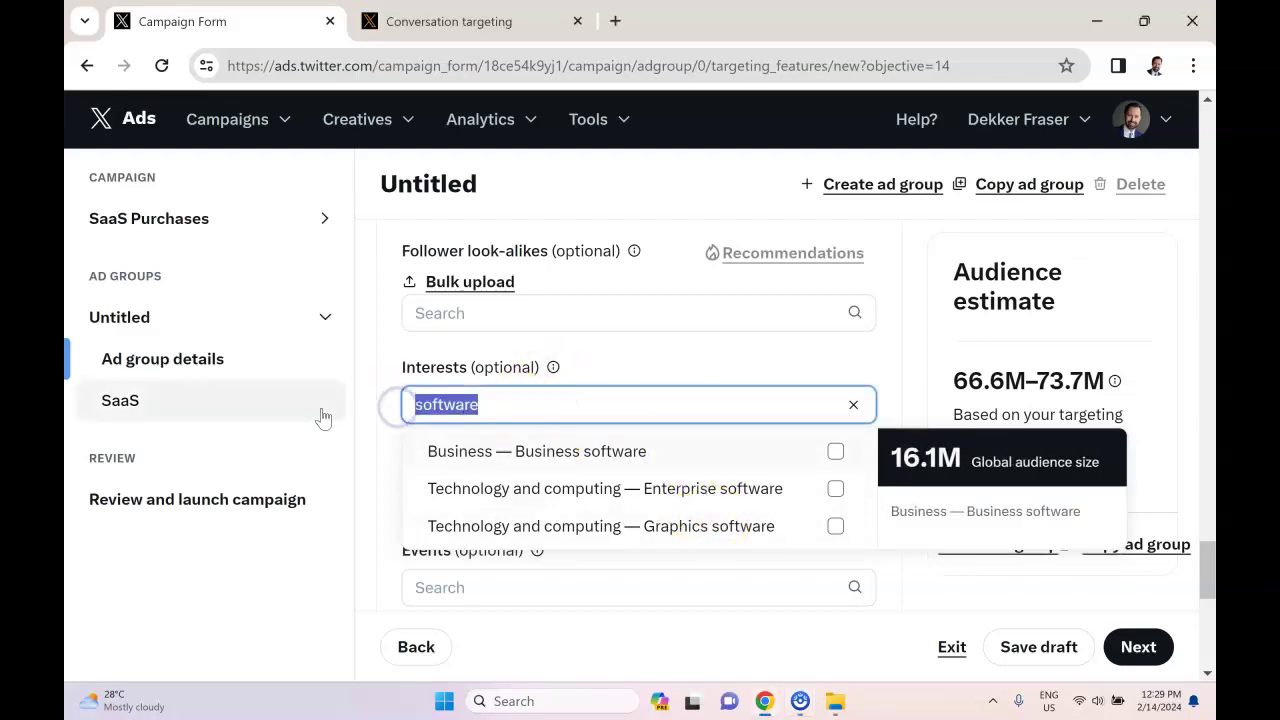
pyautogui.write(',ar')
pyautogui.press('BackSpace')
pyautogui.press('BackSpace')
pyautogui.press('BackSpace')
pyautogui.write('marketi')
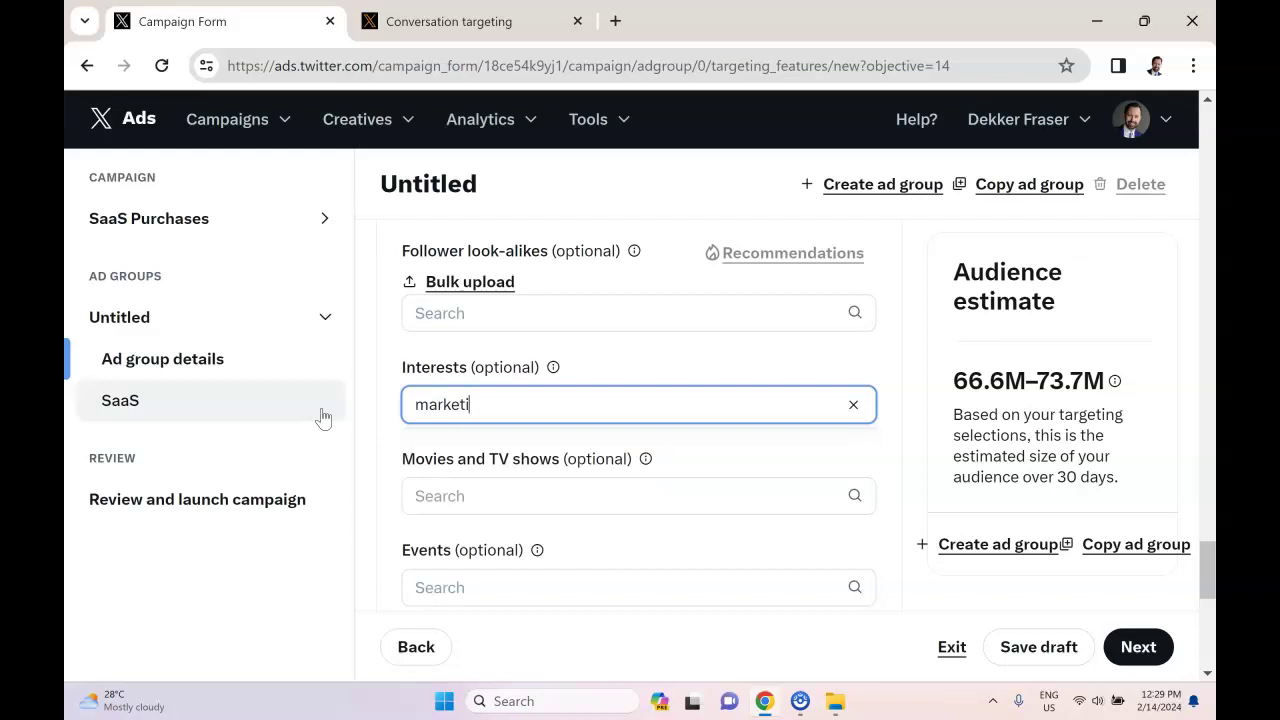
pyautogui.write('ng')
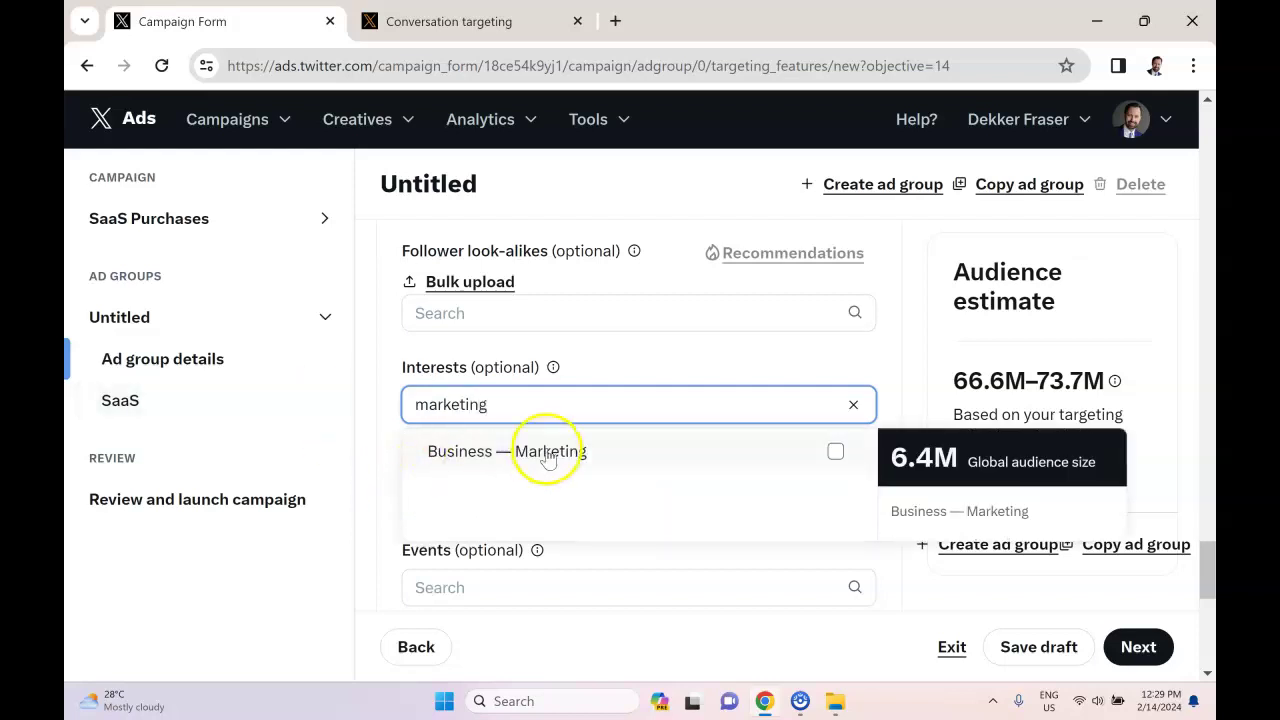
pyautogui.click(908, 349)
pyautogui.scroll(-2, 831, 437)
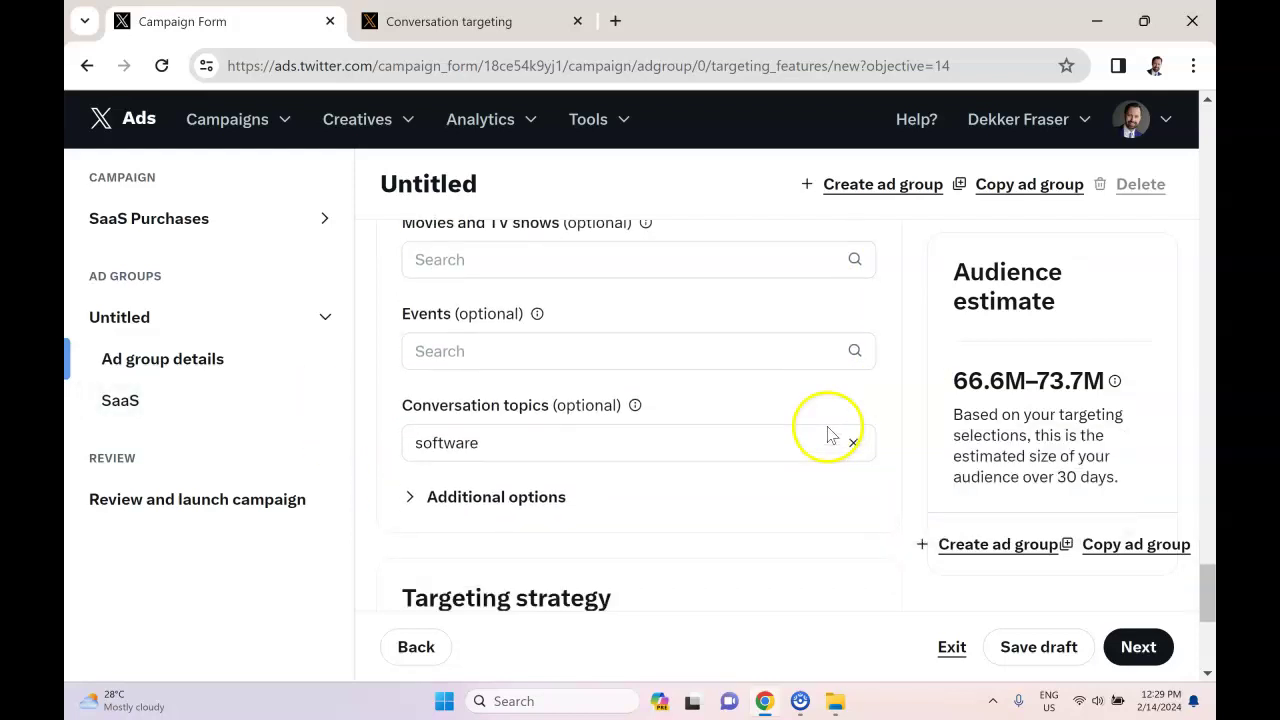
pyautogui.scroll(-1, 823, 428)
pyautogui.scroll(1, 740, 430)
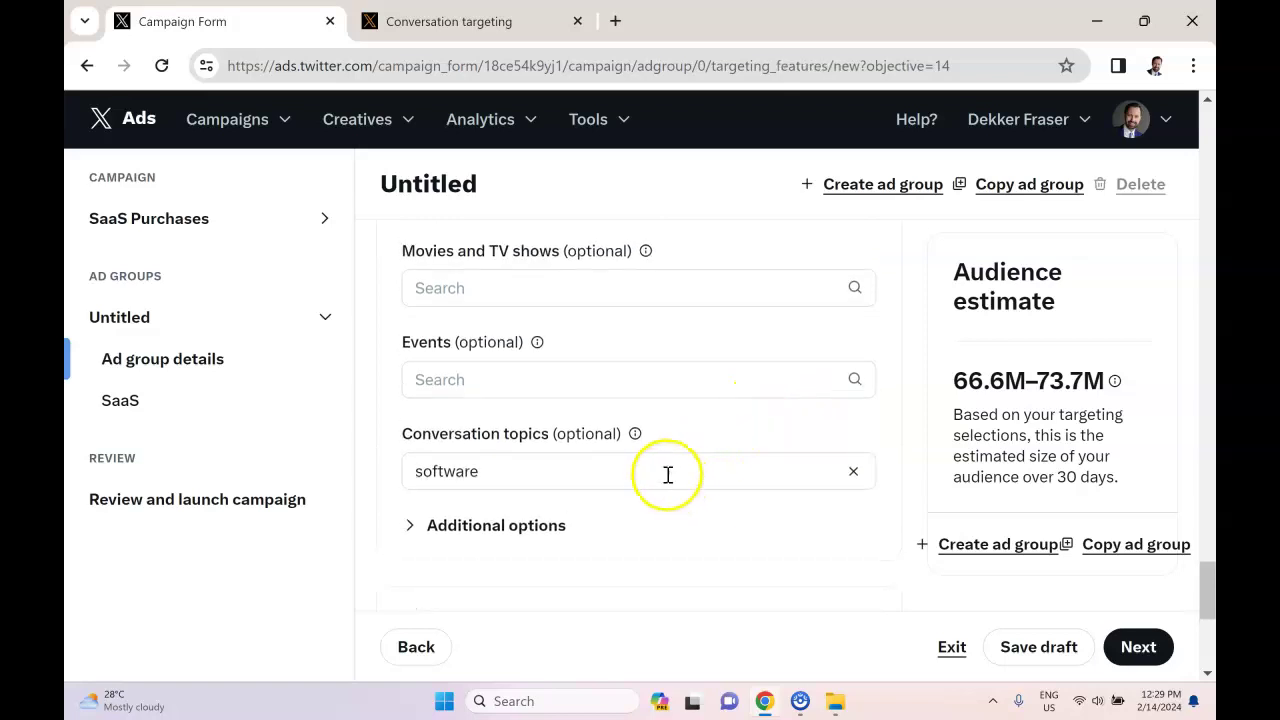
# - Read the conversation topics explanation, then add Lifestyle - Business software as a topic
pyautogui.click(685, 467)
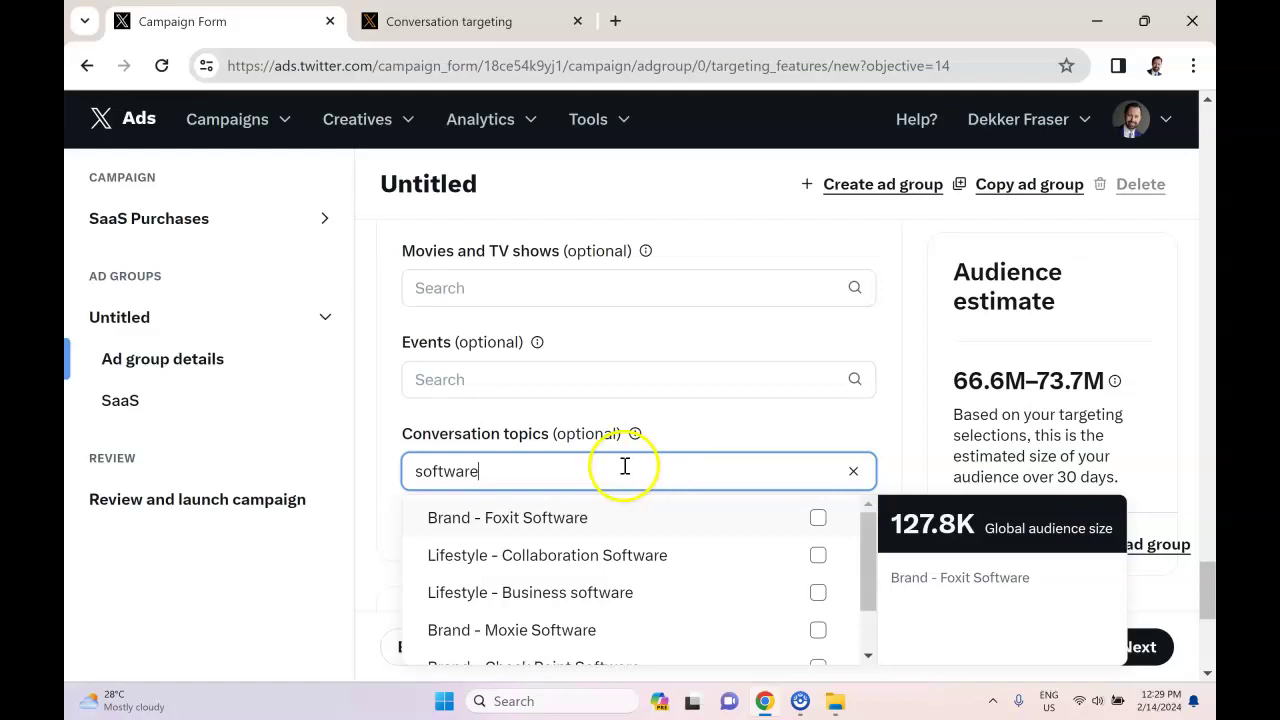
pyautogui.click(633, 435)
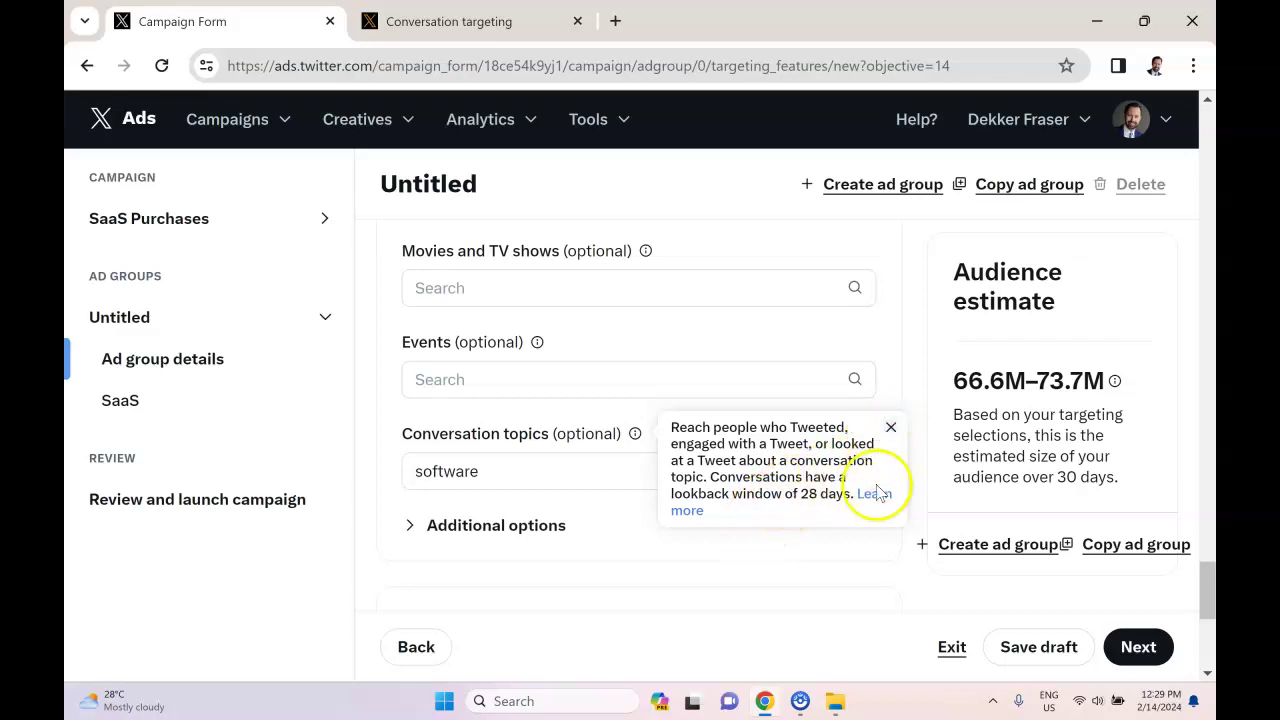
pyautogui.click(891, 428)
pyautogui.click(532, 478)
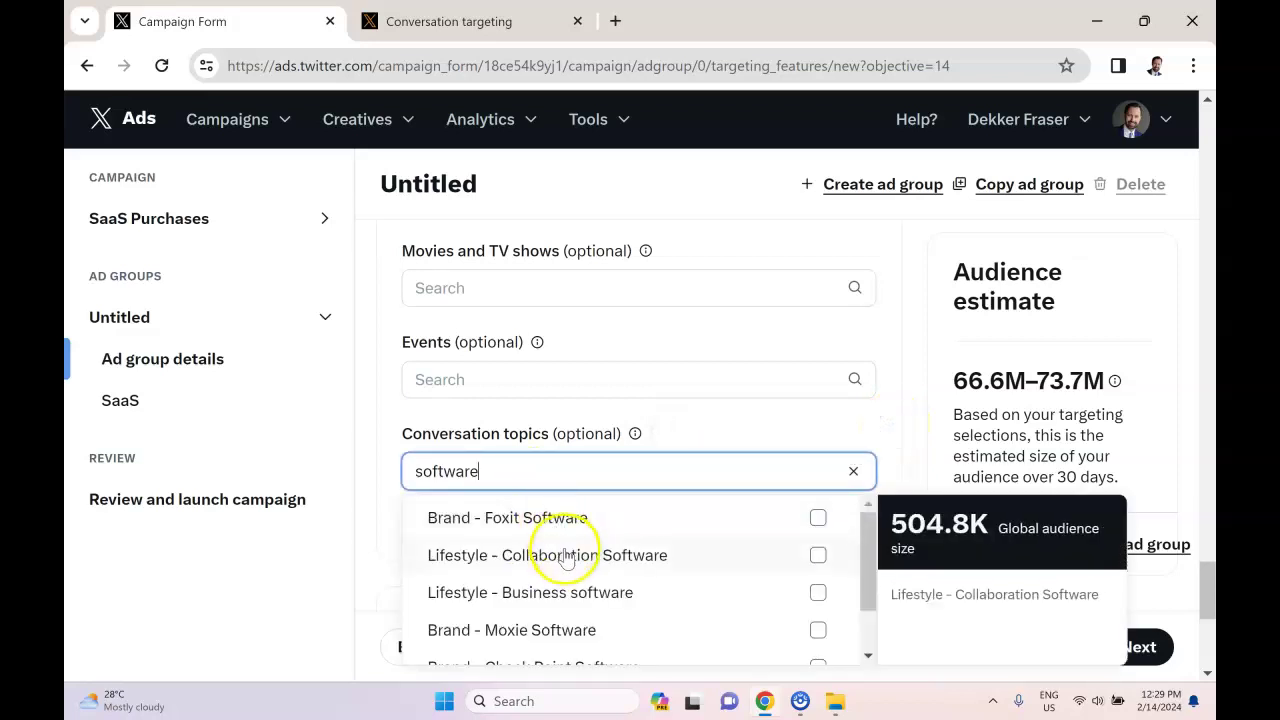
pyautogui.scroll(-1, 606, 600)
pyautogui.scroll(1, 600, 603)
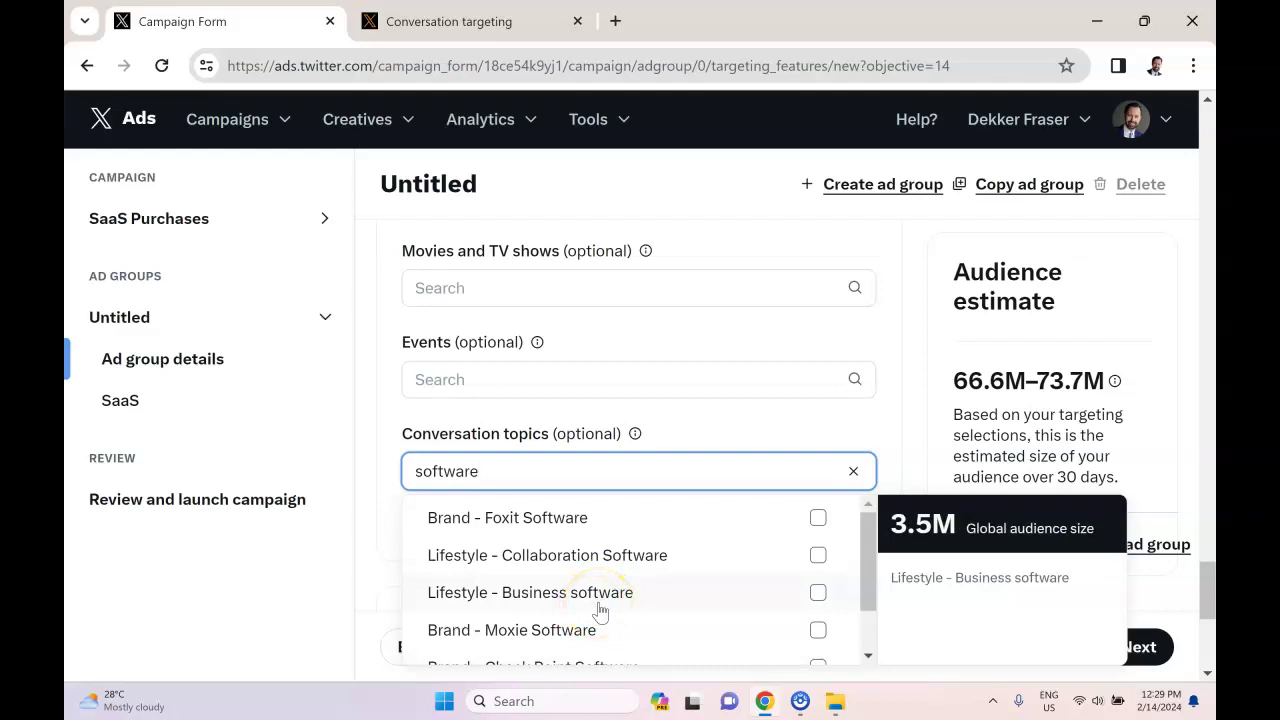
pyautogui.click(600, 604)
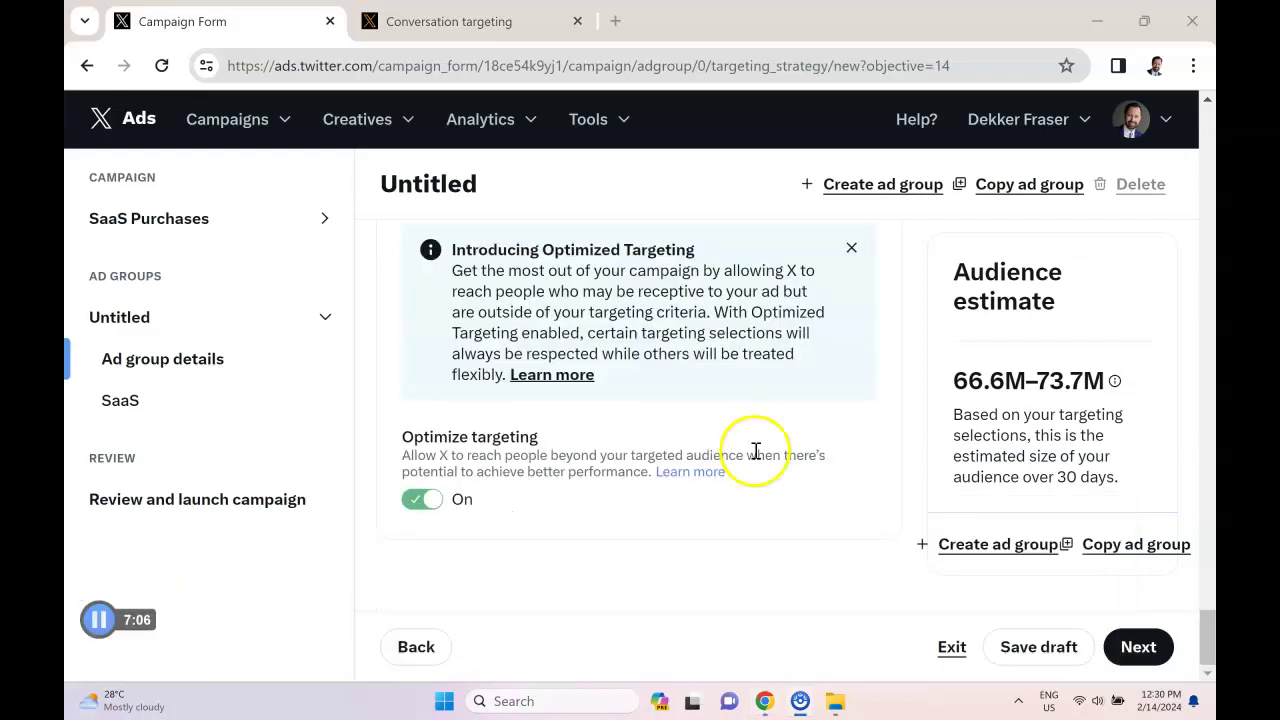
# - With Optimize targeting off, confirm the 799.7K–883.9K audience estimate and continue to the SaaS ad
pyautogui.scroll(6, 754, 450)
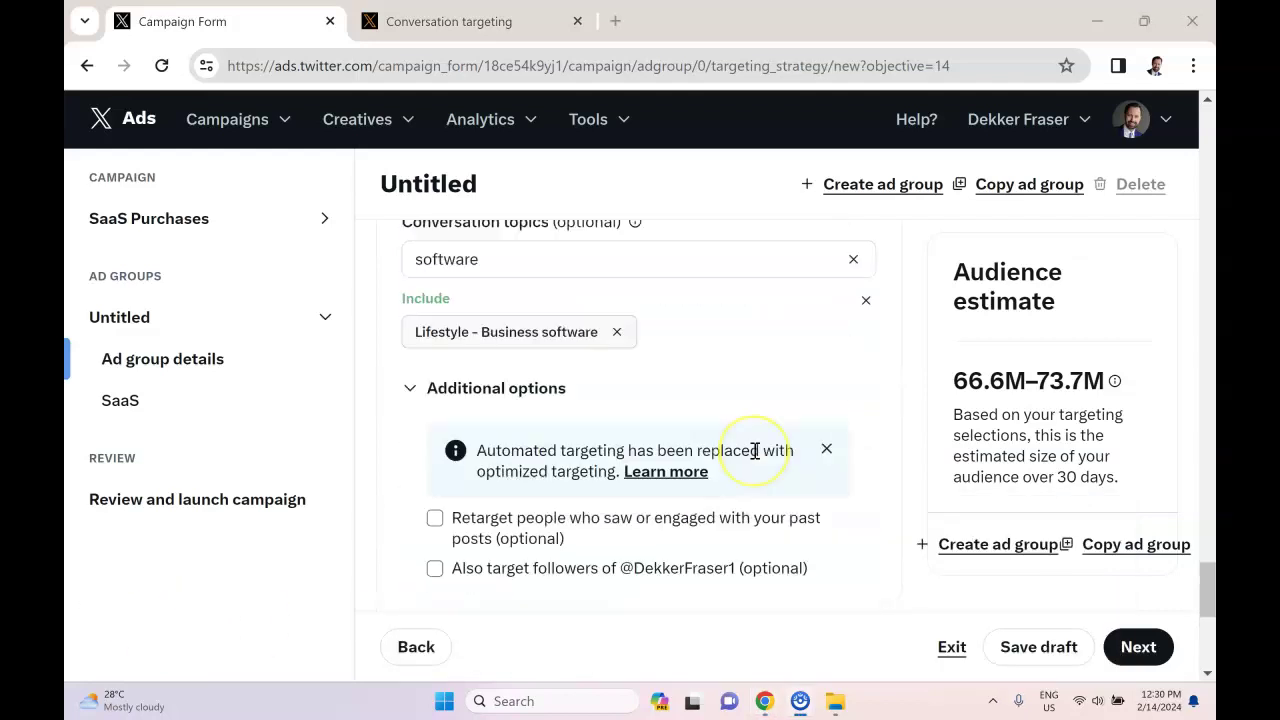
pyautogui.scroll(-6, 754, 450)
pyautogui.scroll(-2, 814, 314)
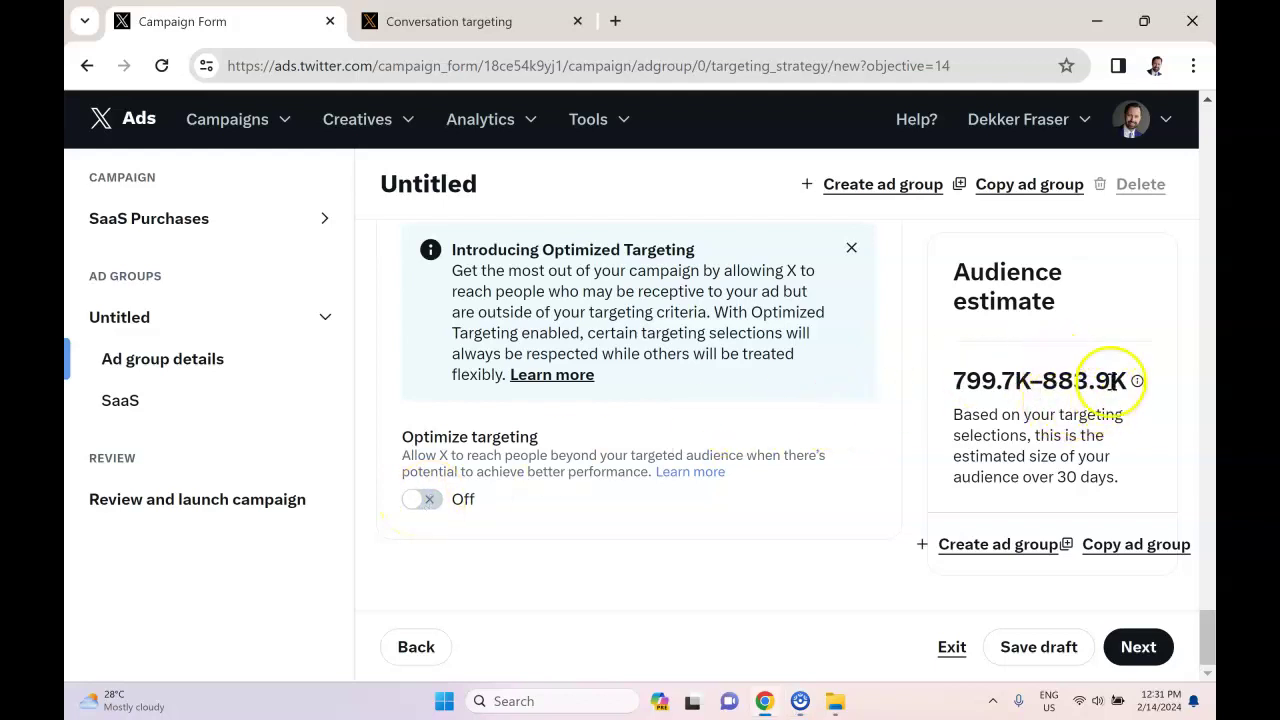
pyautogui.moveTo(1124, 380); pyautogui.dragTo(1020, 380)
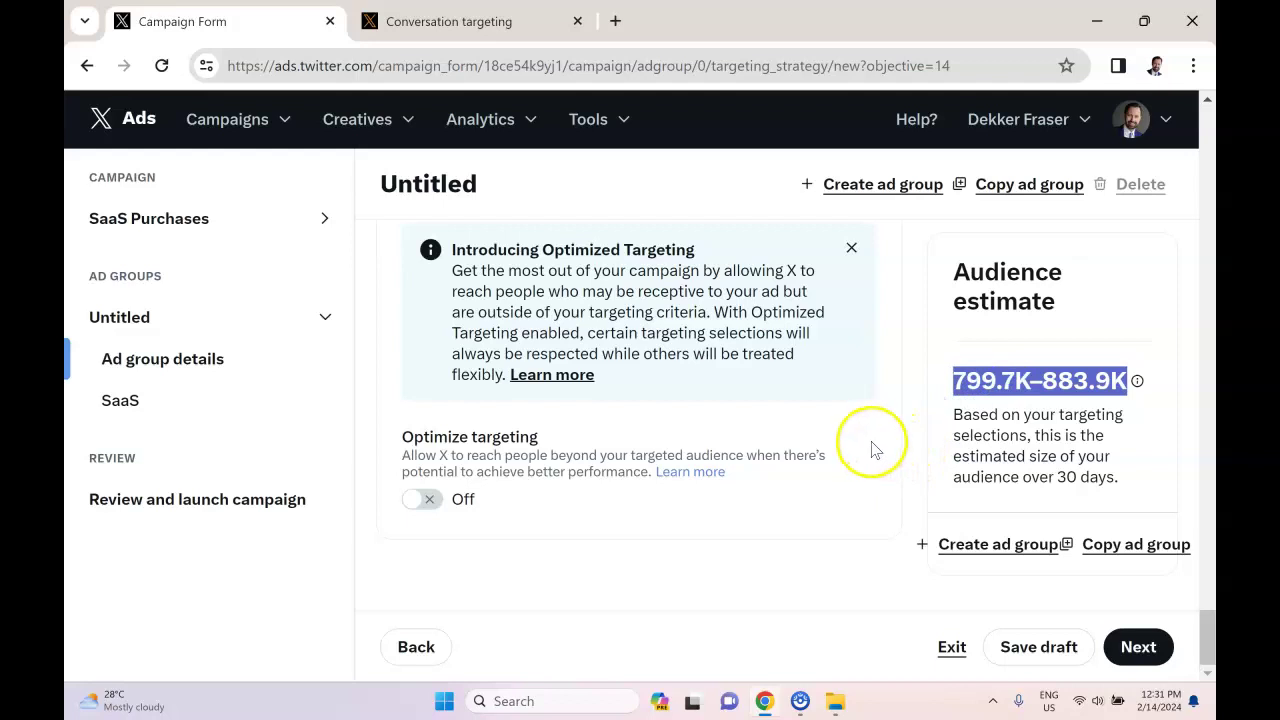
pyautogui.click(1138, 647)
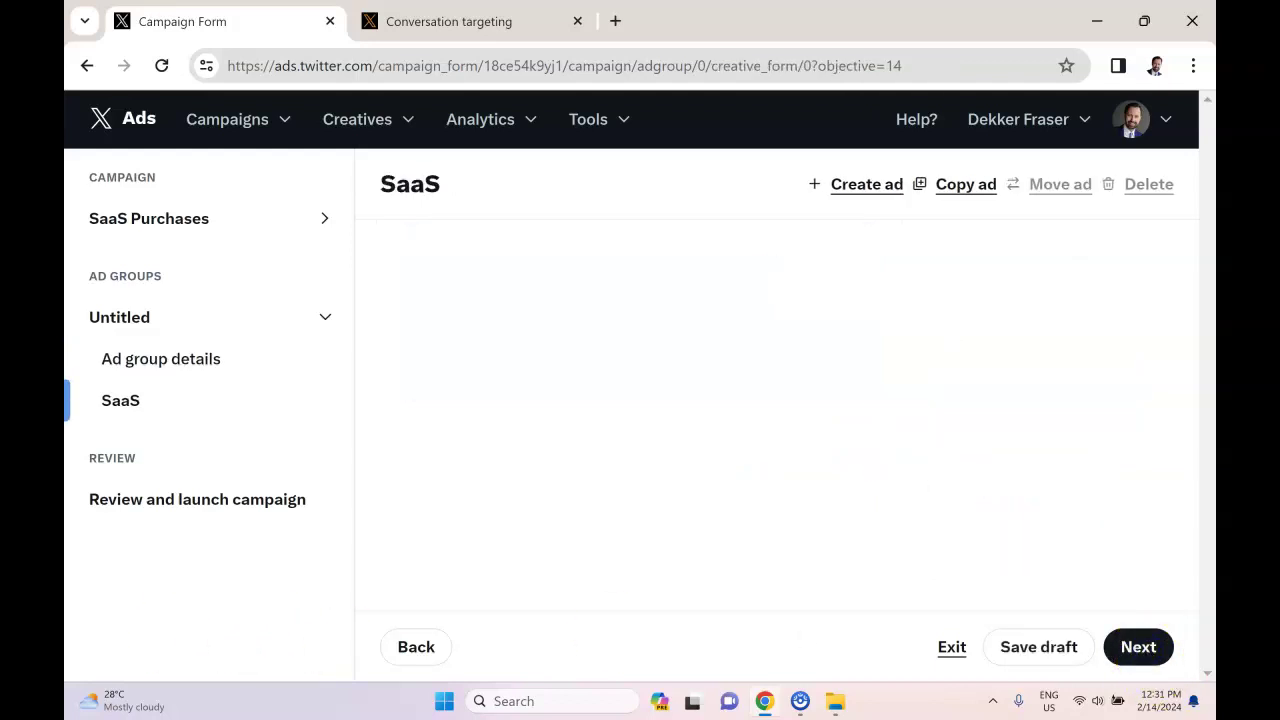